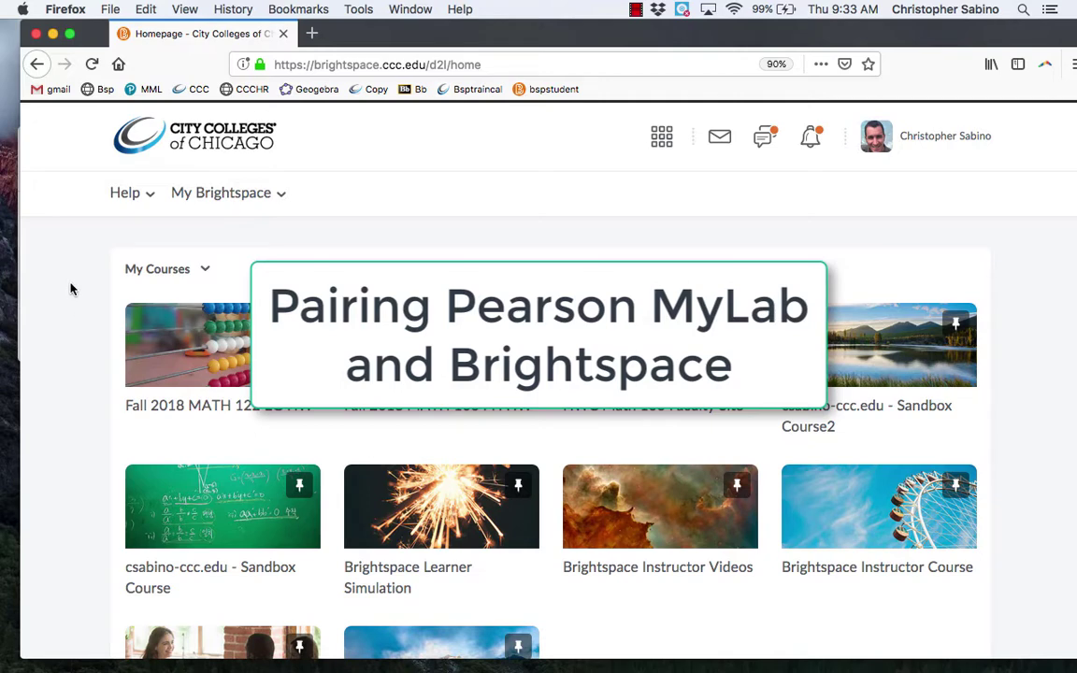
Open course E_1186_61806_20180815 from the View All Courses list
scroll(66, 299, "down", 5)
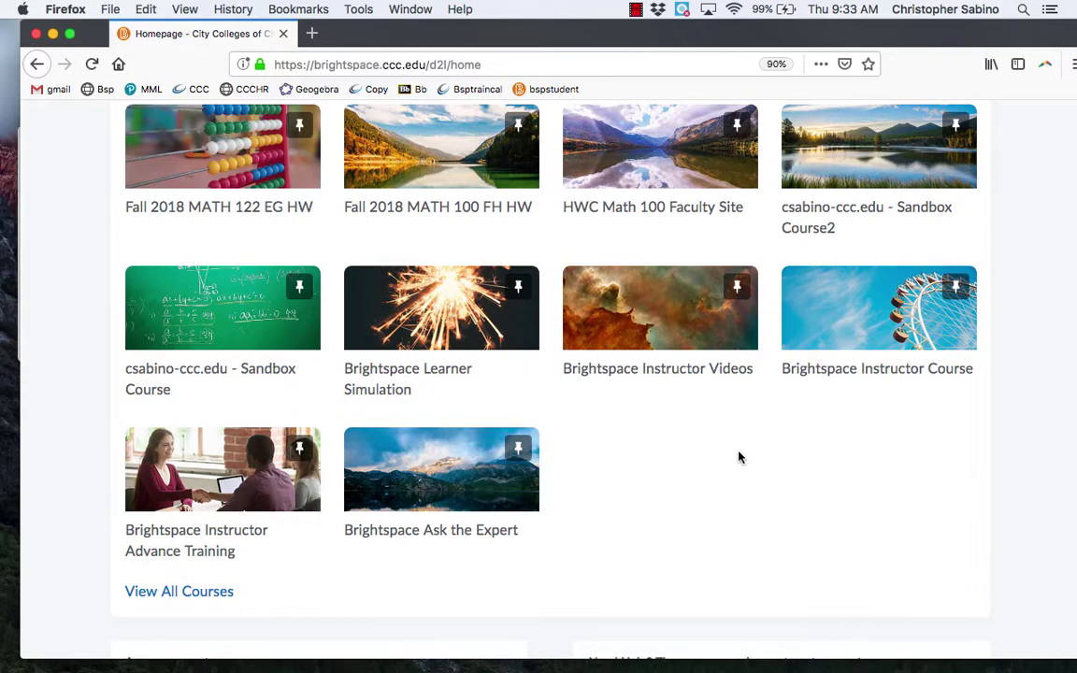
scroll(739, 456, "down", 5)
left_click(208, 391)
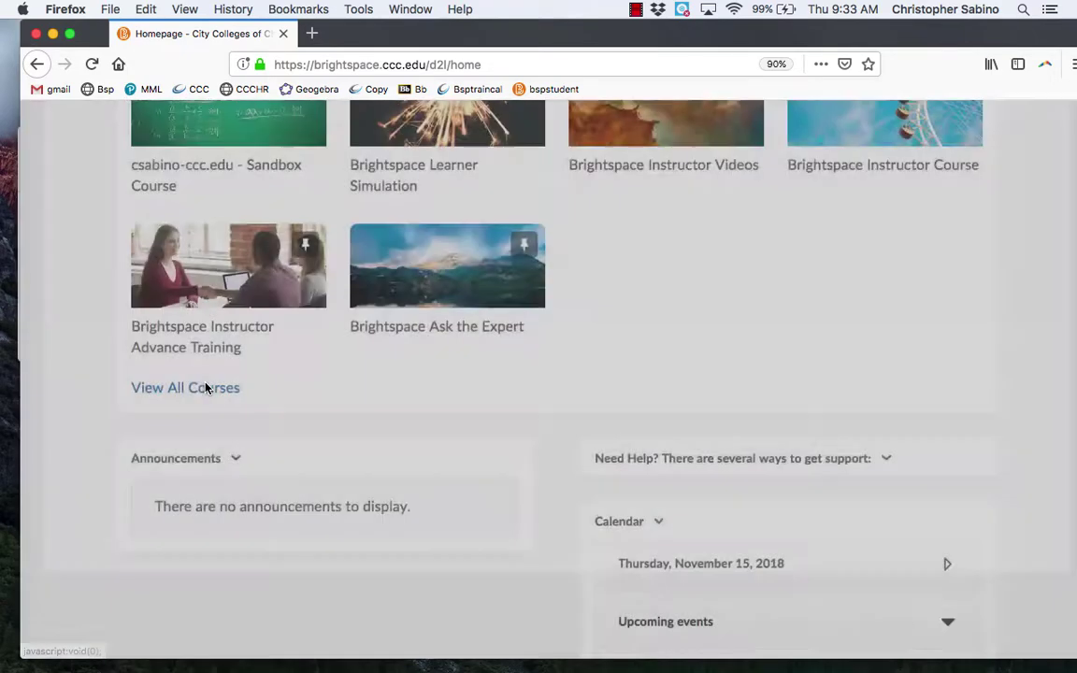
scroll(661, 312, "down", 10)
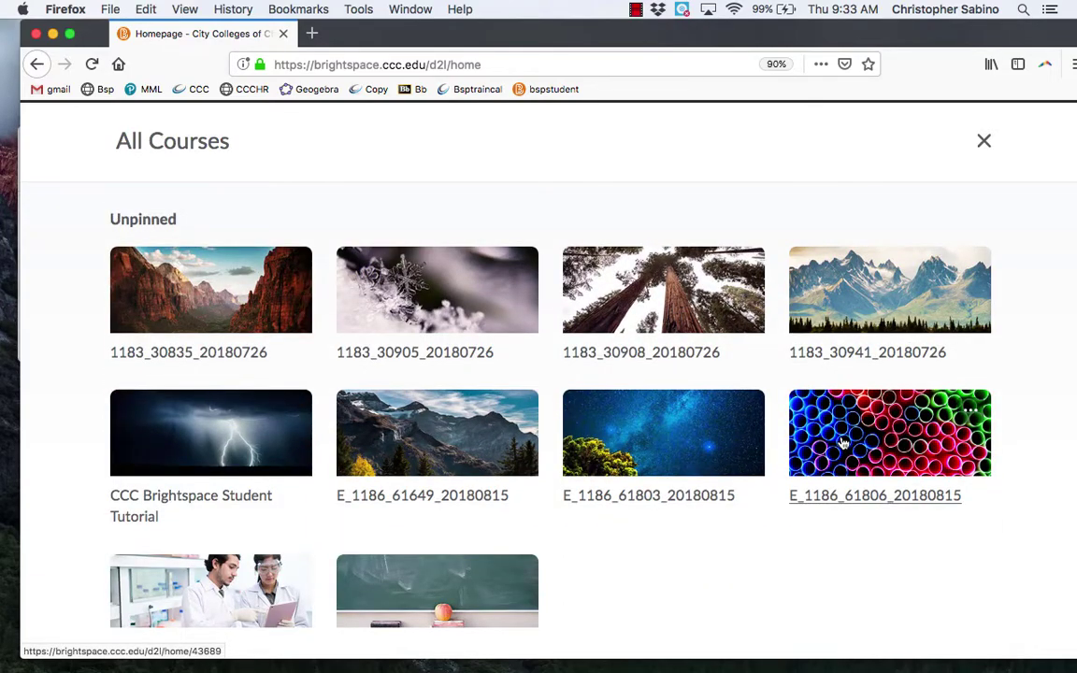
left_click(872, 443)
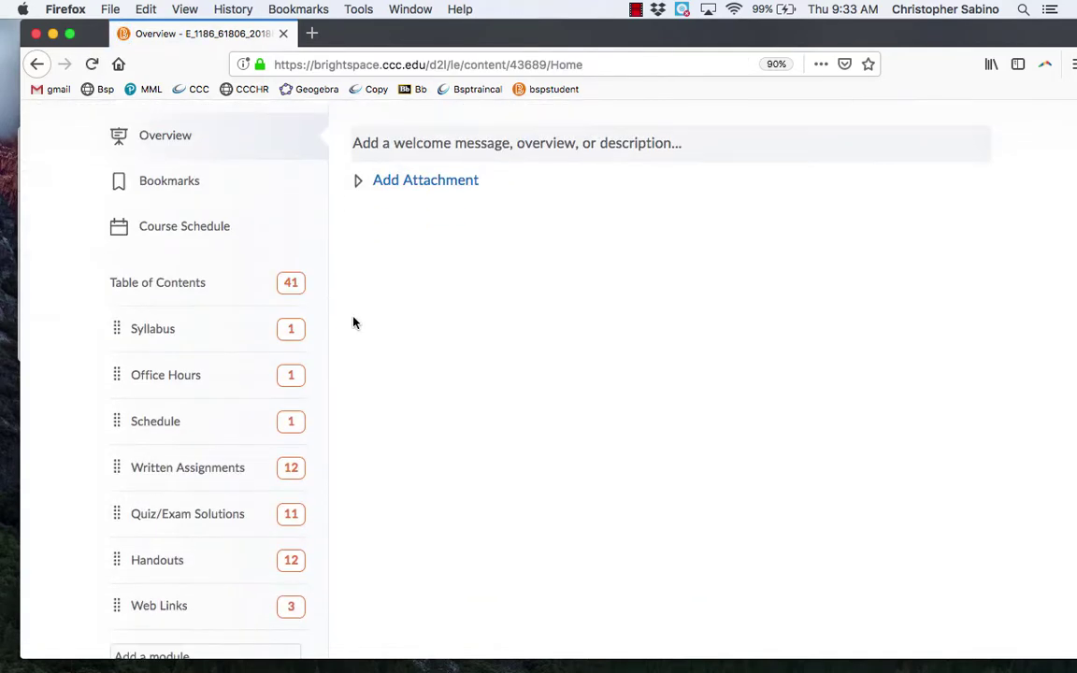
Create a new content module named 'MML'
scroll(367, 320, "down", 1)
scroll(421, 321, "up", 3)
scroll(477, 324, "down", 1)
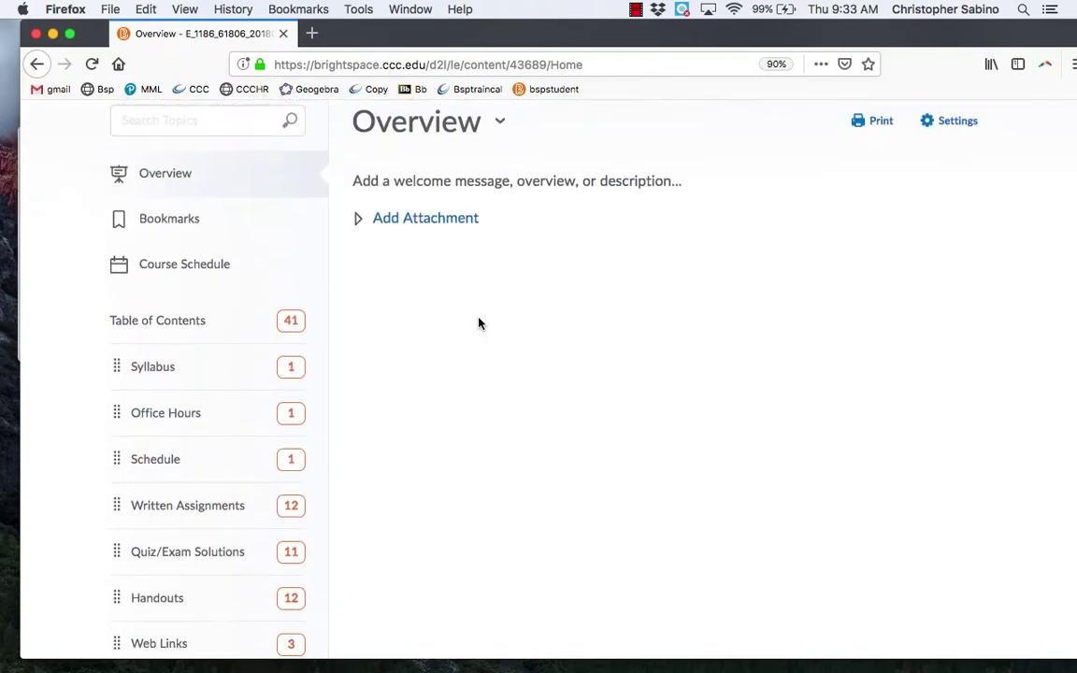
scroll(478, 323, "down", 2)
left_click(220, 610)
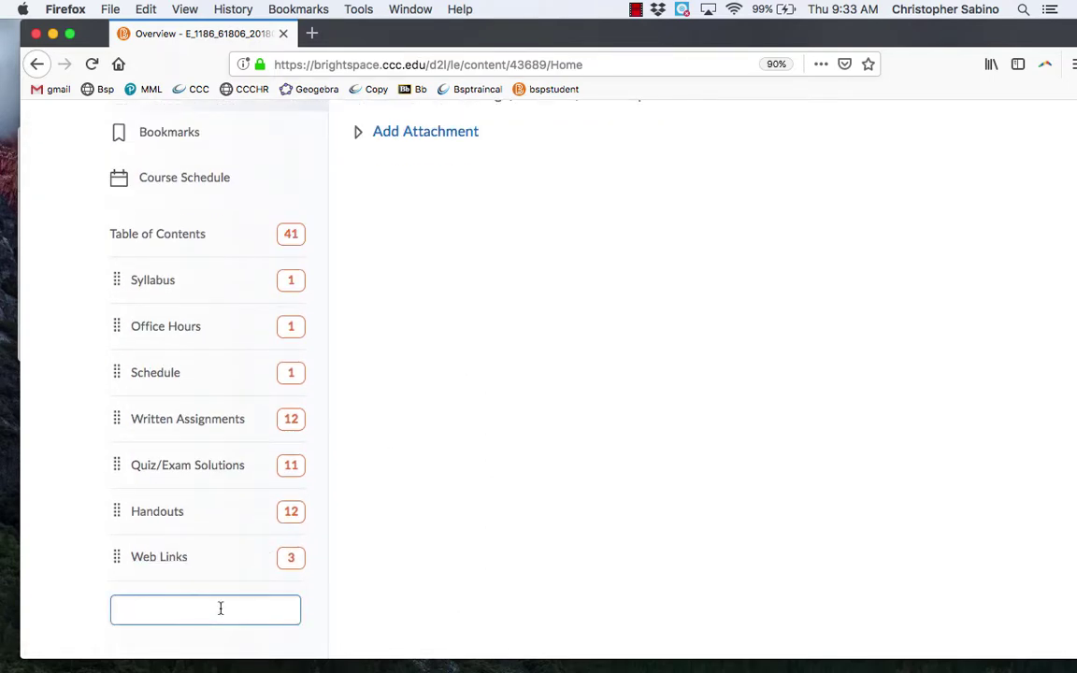
type("MML")
key("Return")
Add the MyLab and Mastering external learning tool as a topic in MML
scroll(471, 473, "up", 4)
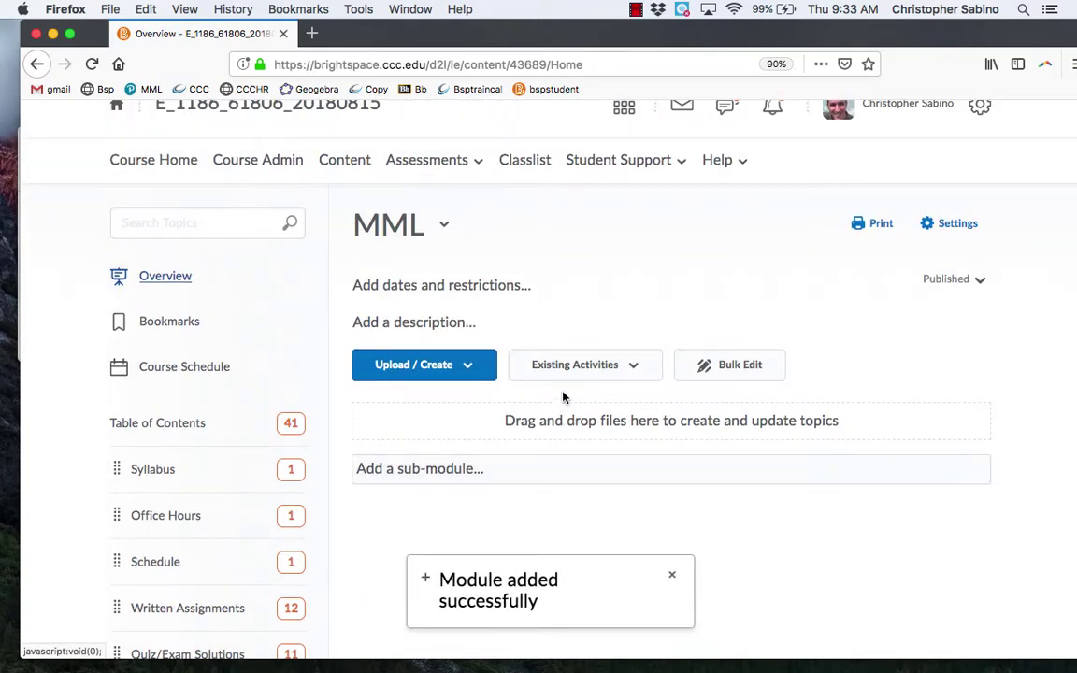
left_click(644, 373)
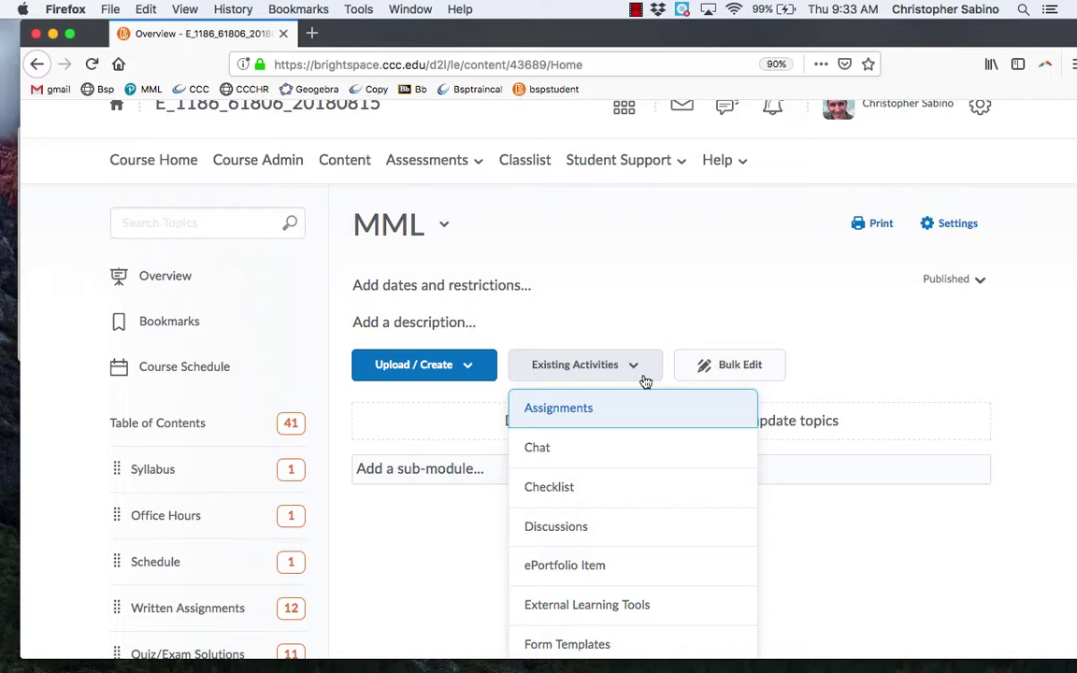
left_click(598, 613)
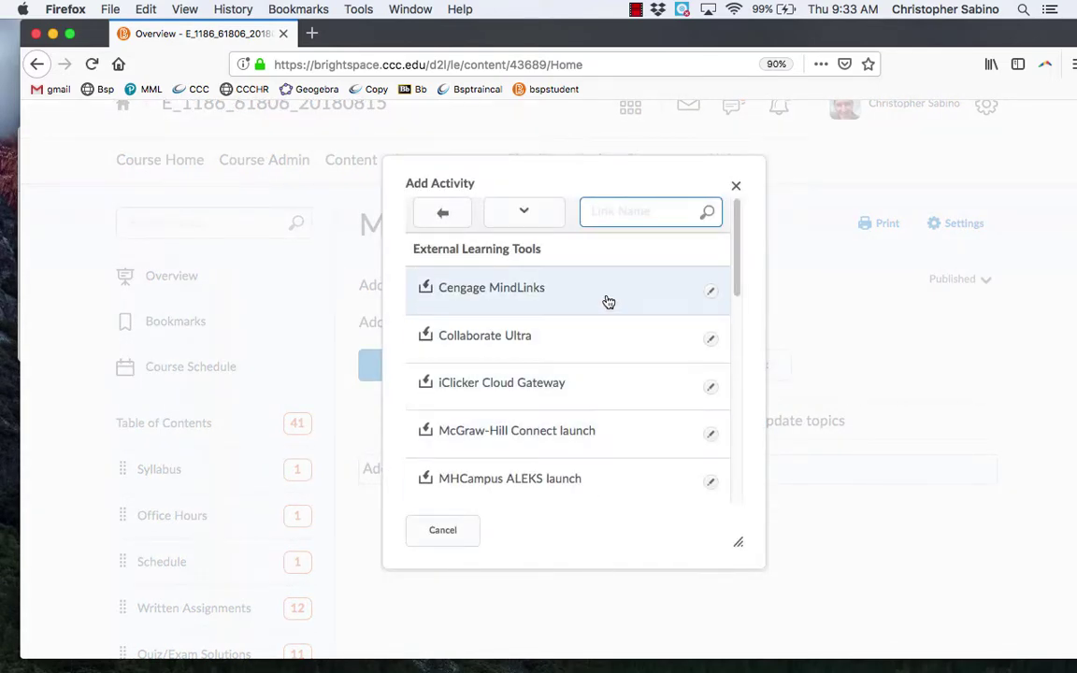
scroll(608, 302, "down", 3)
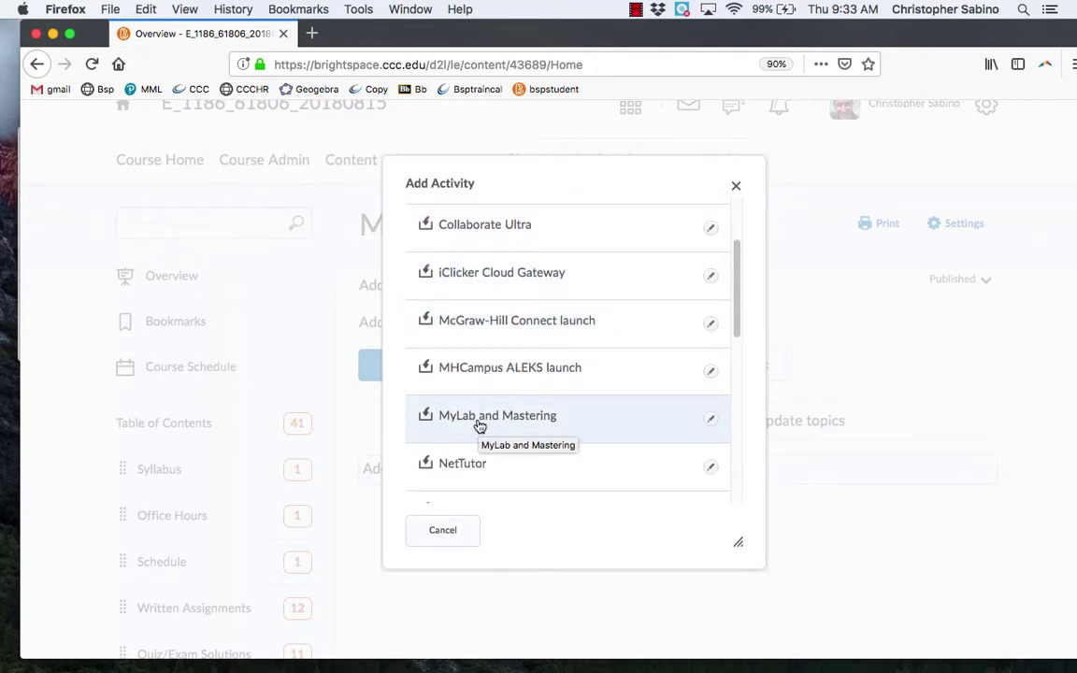
left_click(502, 421)
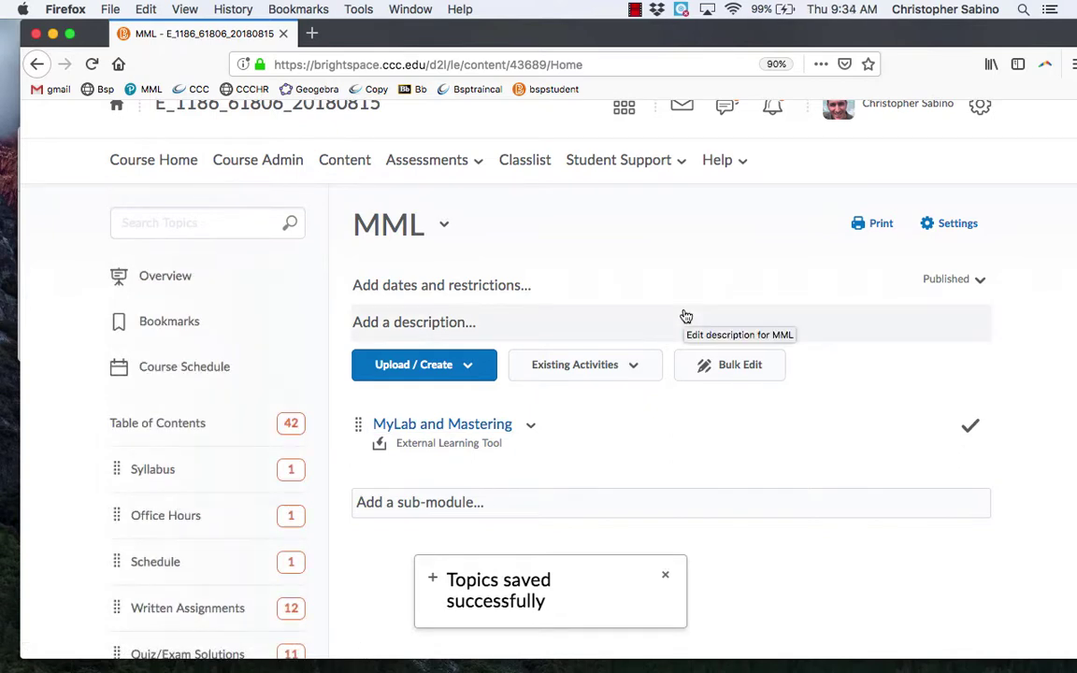
scroll(686, 316, "down", 1)
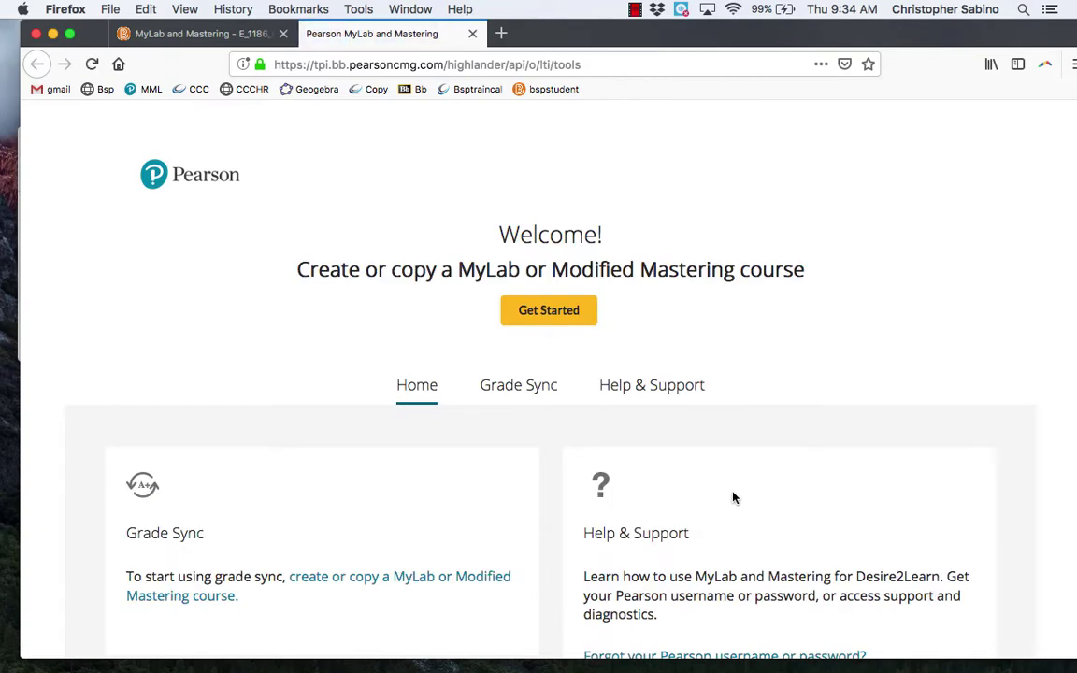
Start creating a Pearson course from the MyLab and Mastering welcome page
left_click(550, 313)
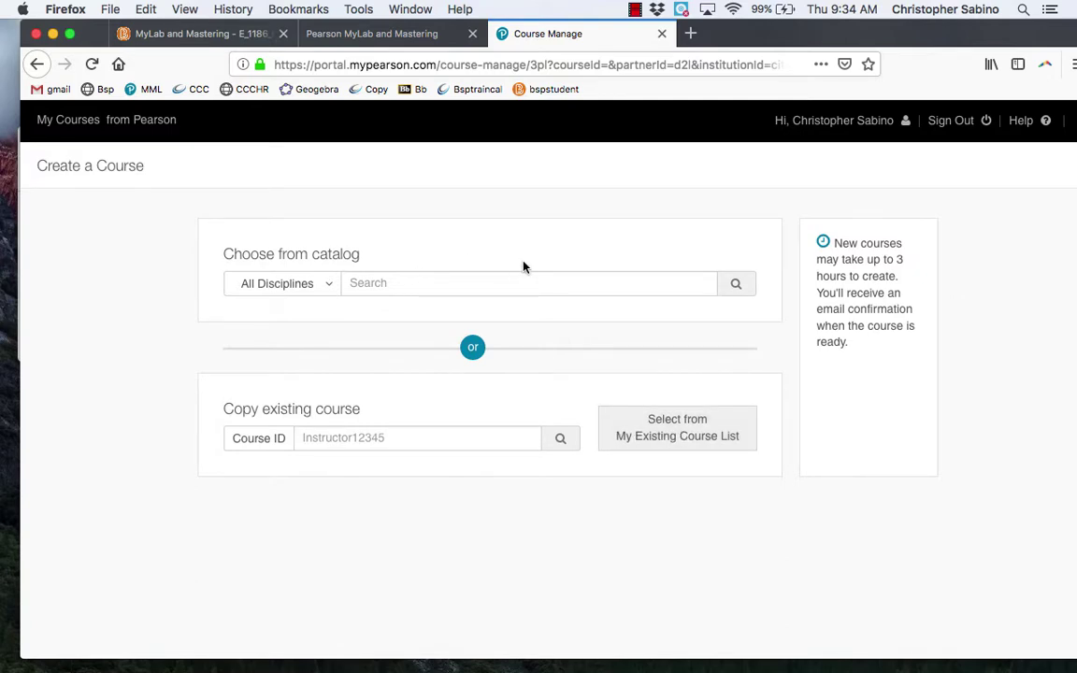
left_click(696, 437)
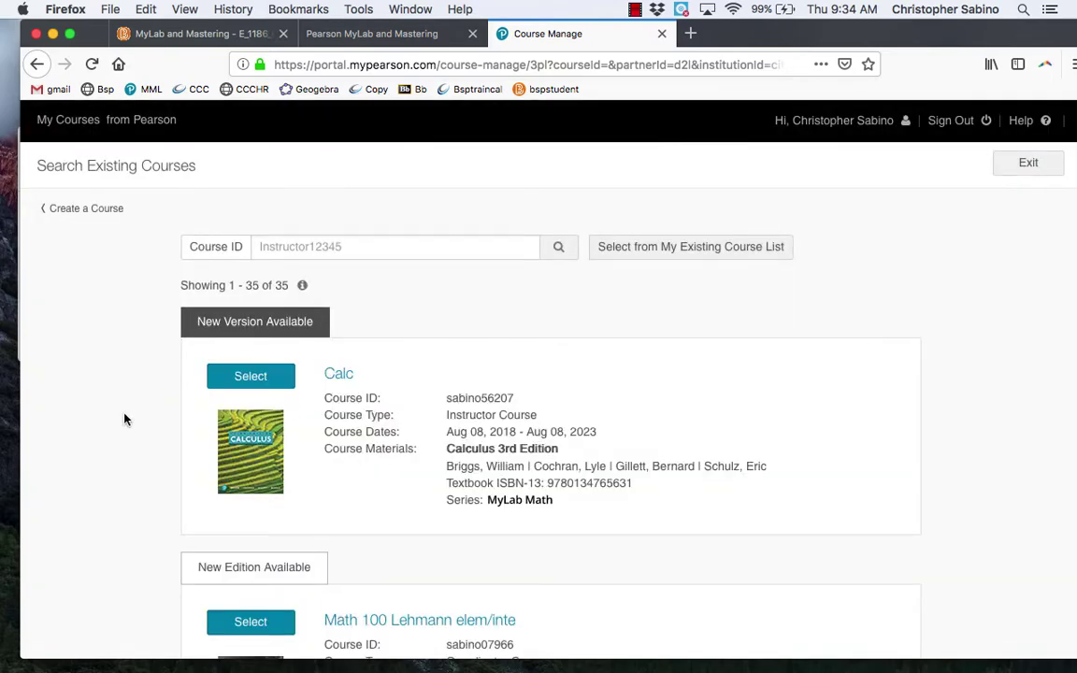
scroll(121, 389, "down", 3)
scroll(122, 389, "down", 4)
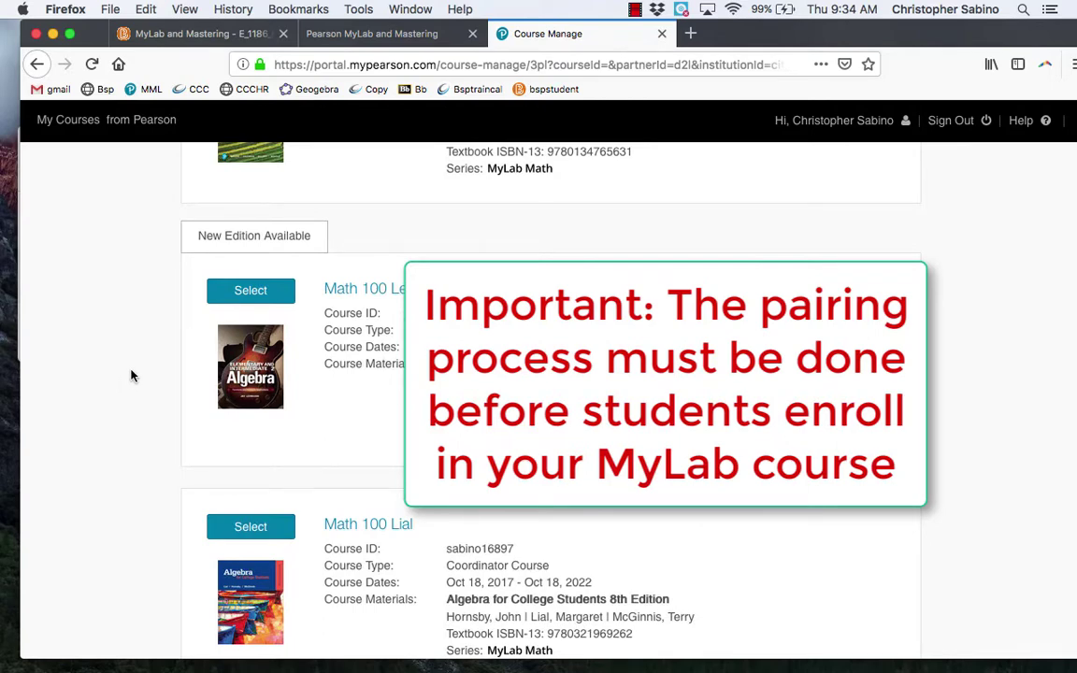
scroll(131, 375, "down", 1)
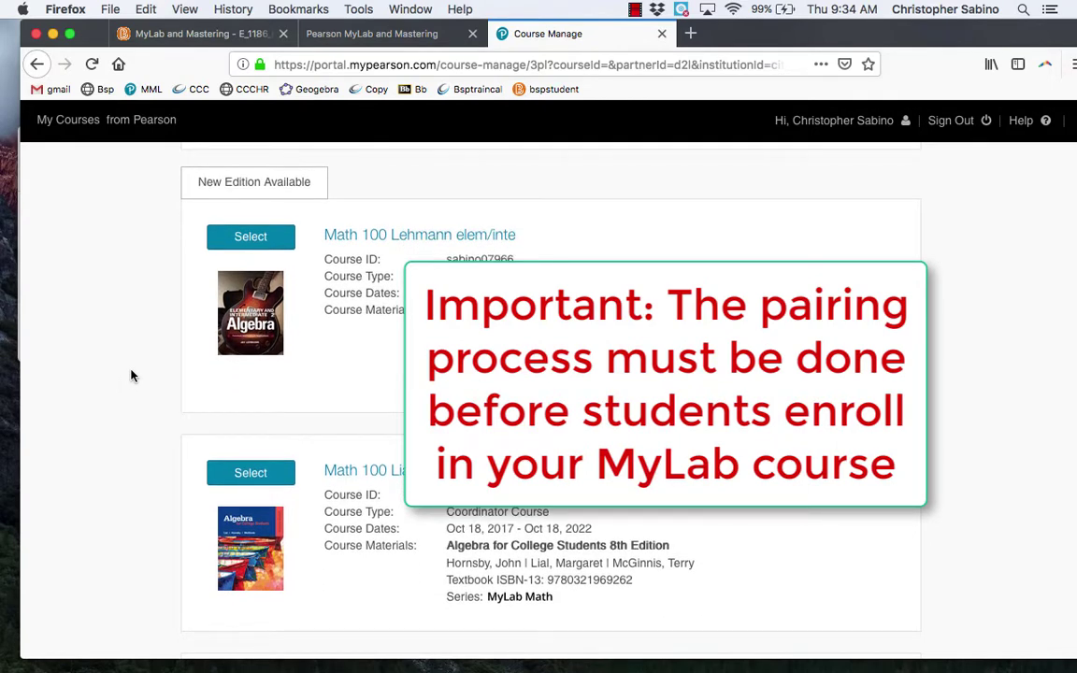
scroll(133, 360, "down", 3)
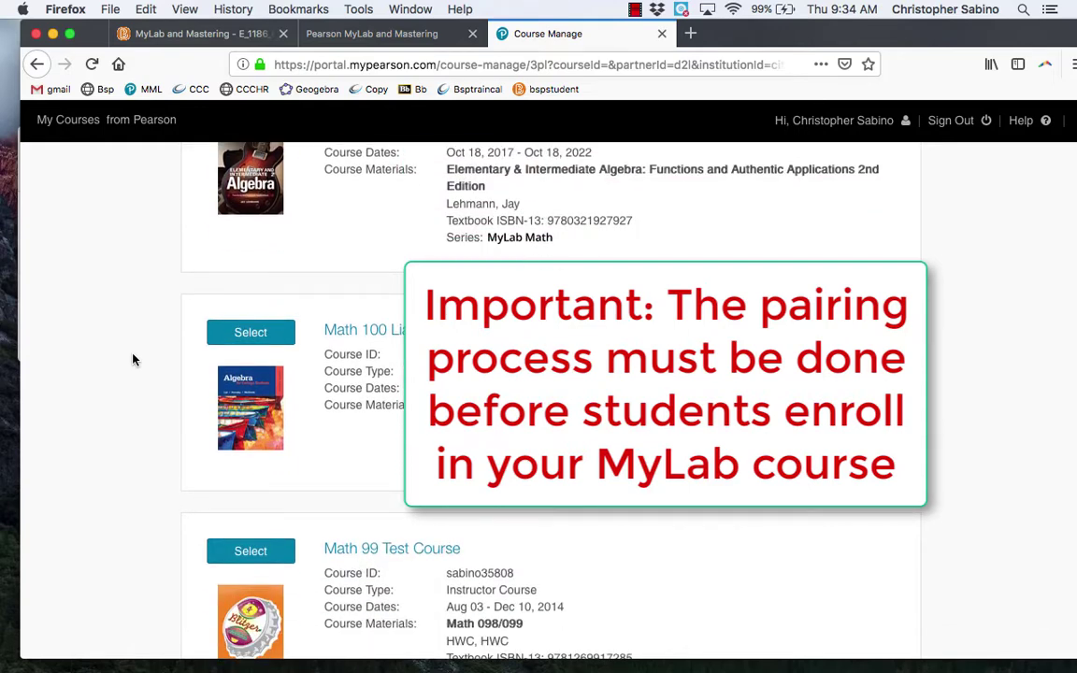
scroll(133, 360, "down", 1)
scroll(134, 360, "down", 2)
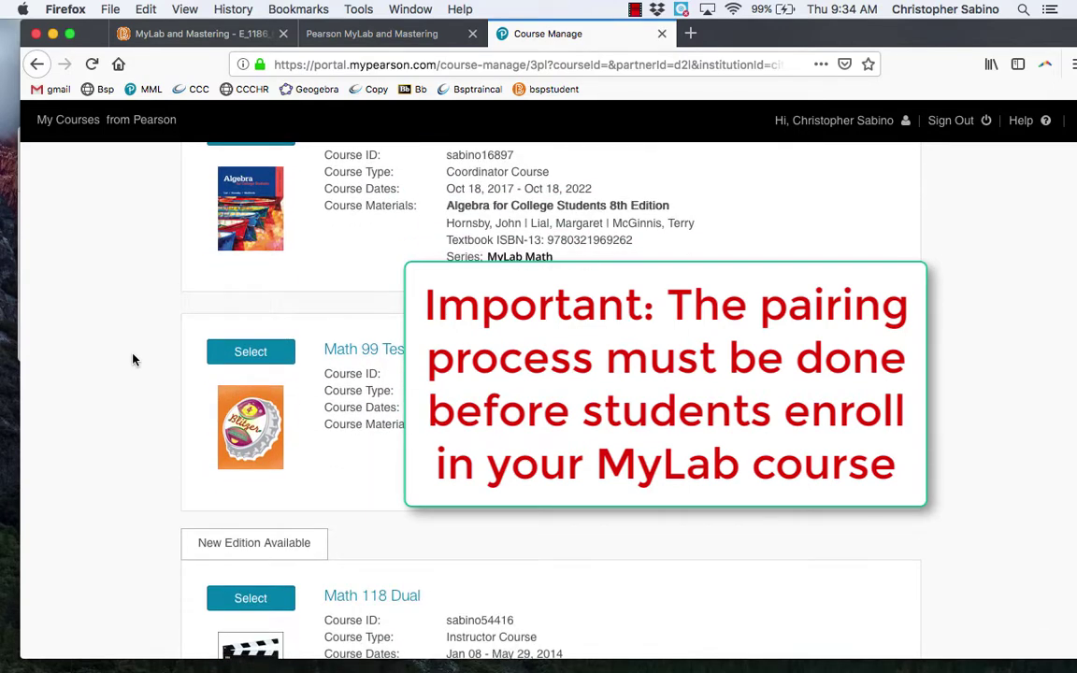
scroll(134, 359, "down", 4)
scroll(134, 360, "down", 3)
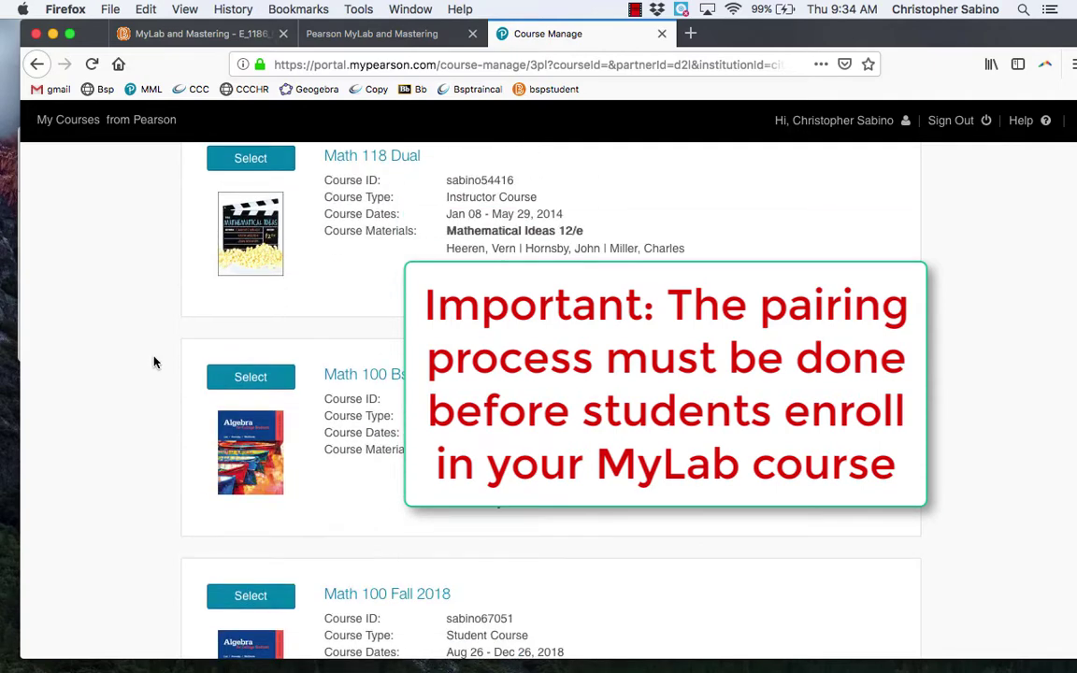
scroll(356, 302, "down", 3)
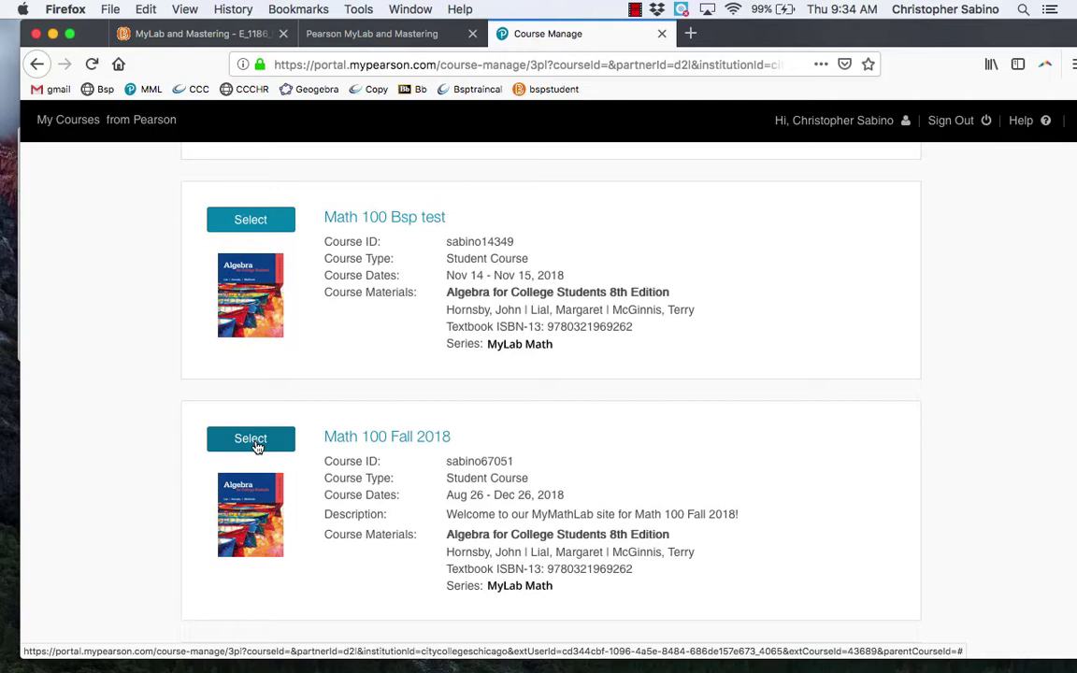
Copy Math 100 Fall 2018 and name the new course 'Math 100 Test'
left_click(250, 439)
scroll(535, 361, "down", 4)
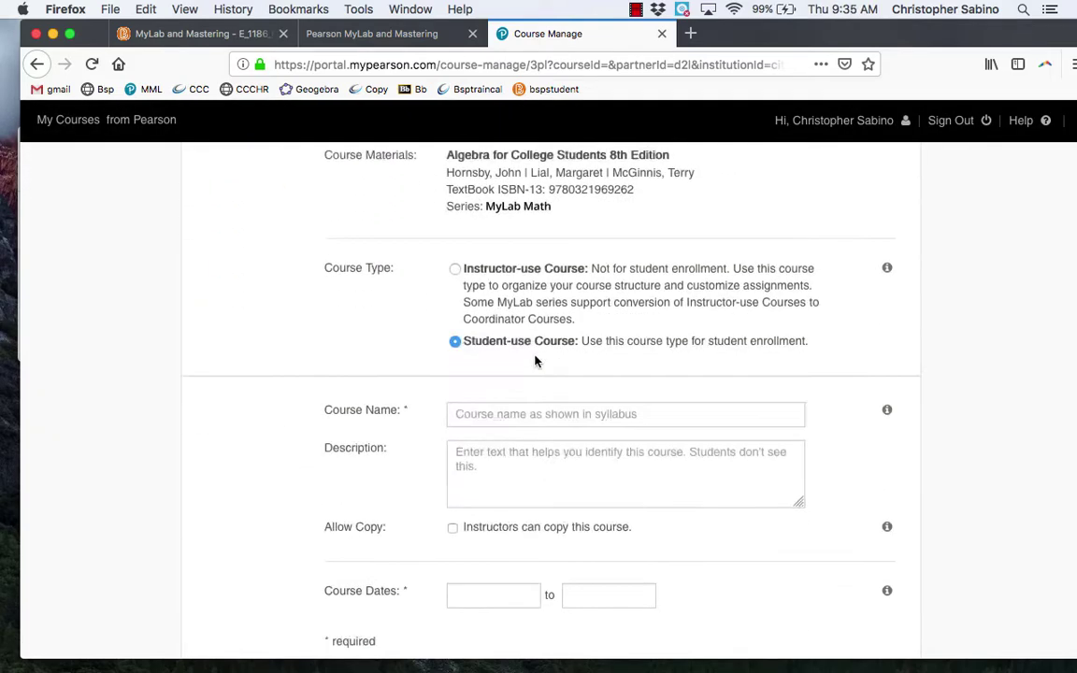
scroll(535, 361, "down", 1)
left_click(525, 363)
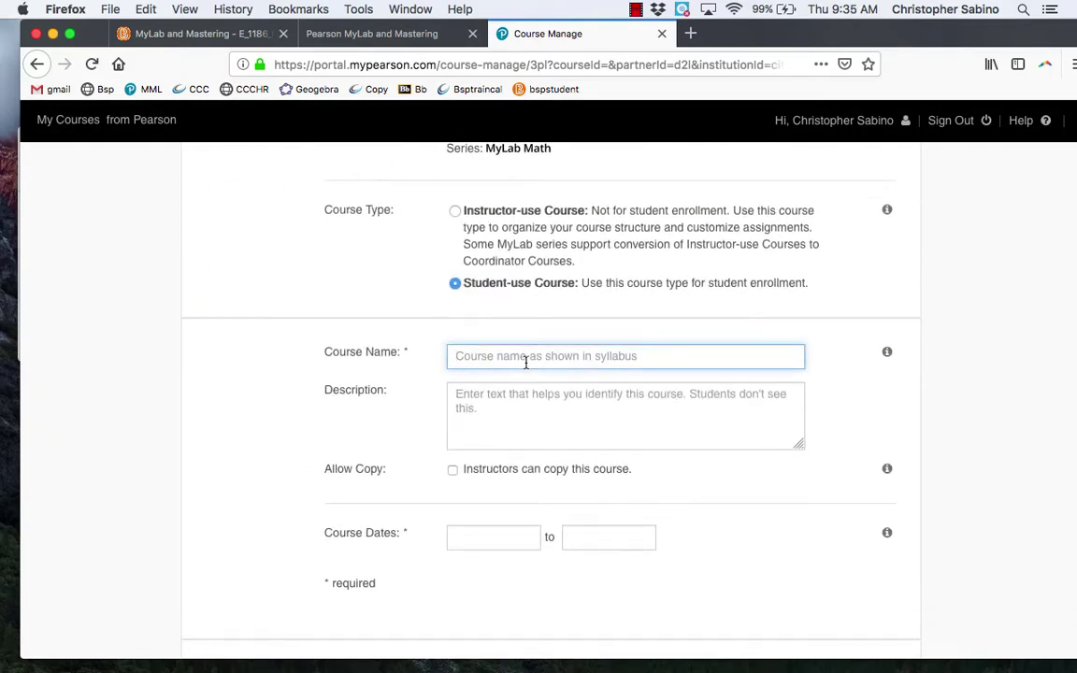
type("Math 100")
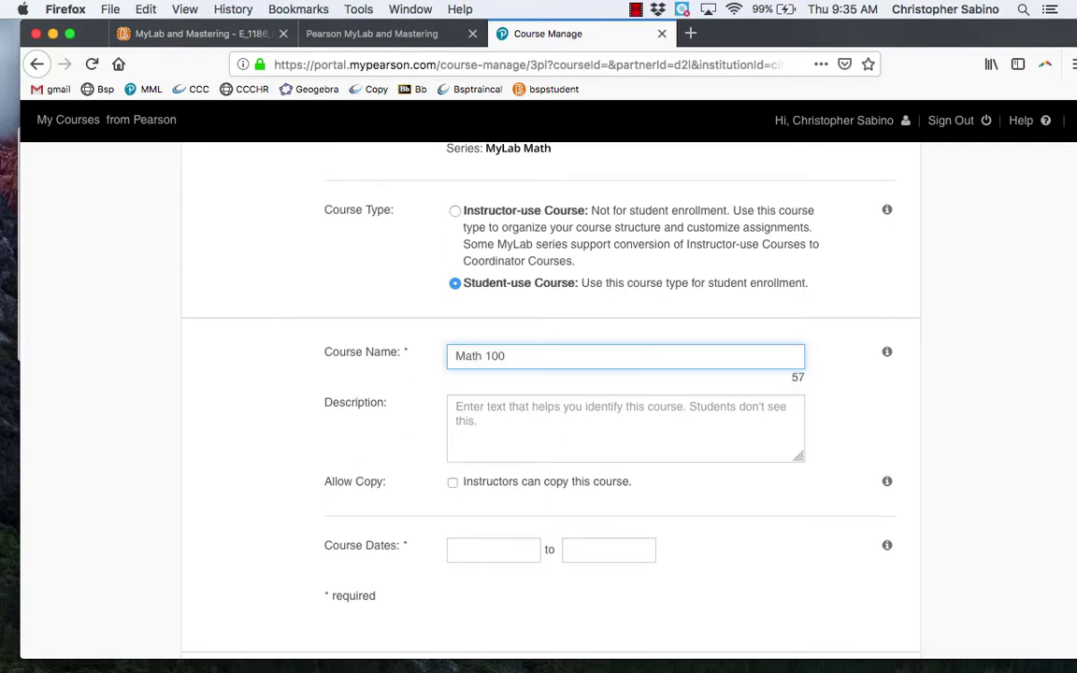
type(" Test")
Set the course dates to Nov 15–16, 2018, create it, and close the tab
scroll(579, 361, "down", 1)
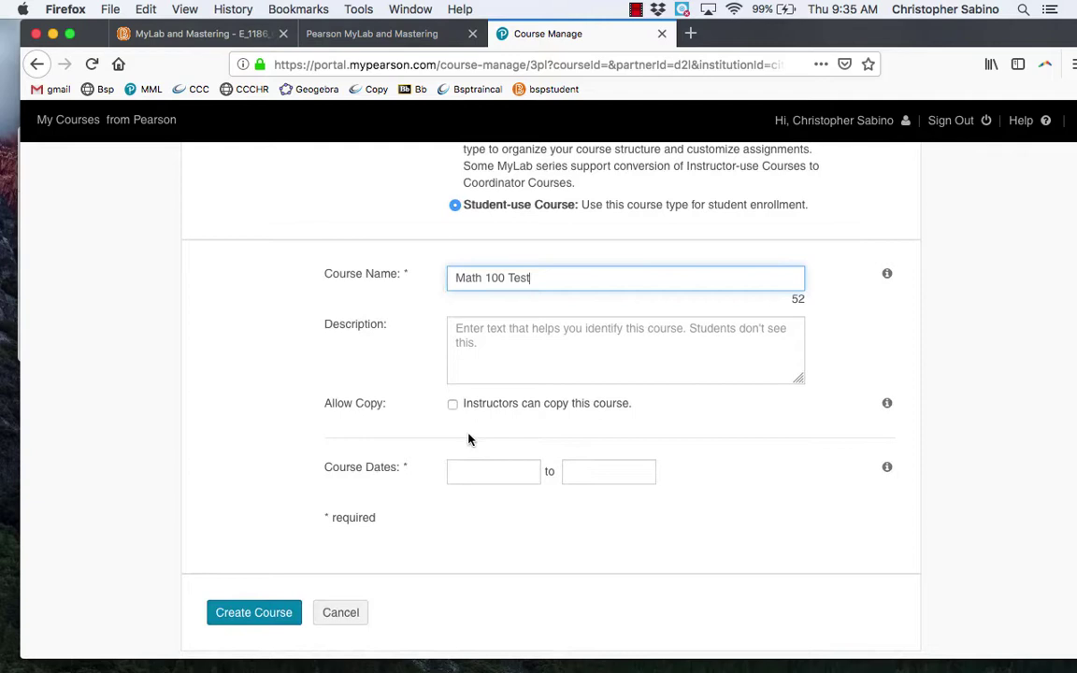
left_click(490, 474)
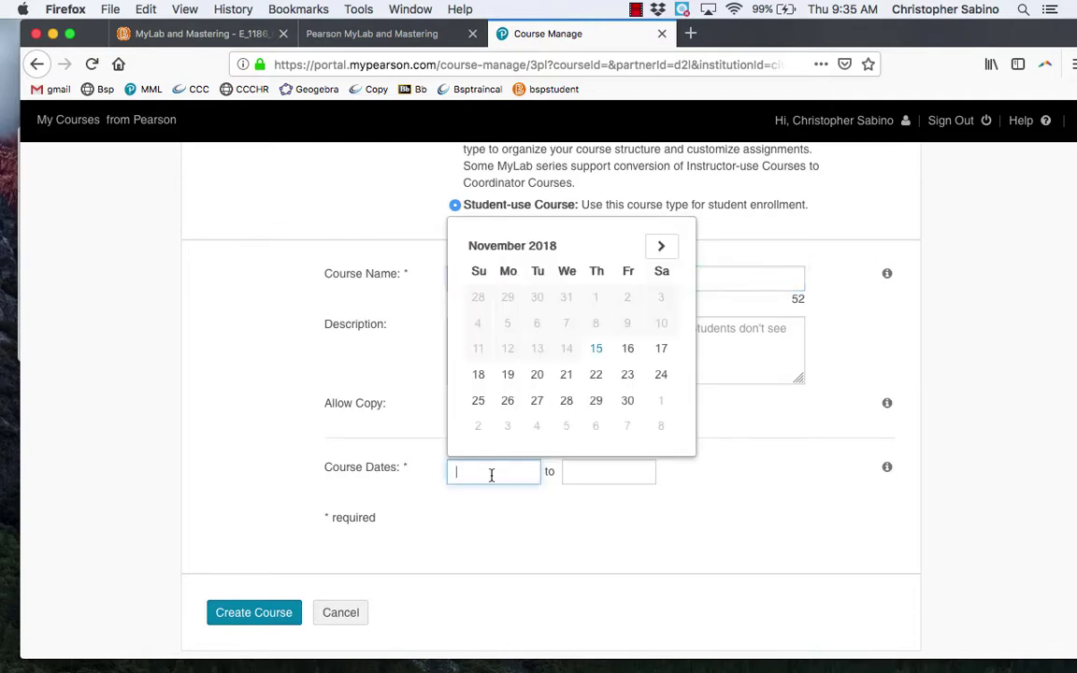
left_click(596, 348)
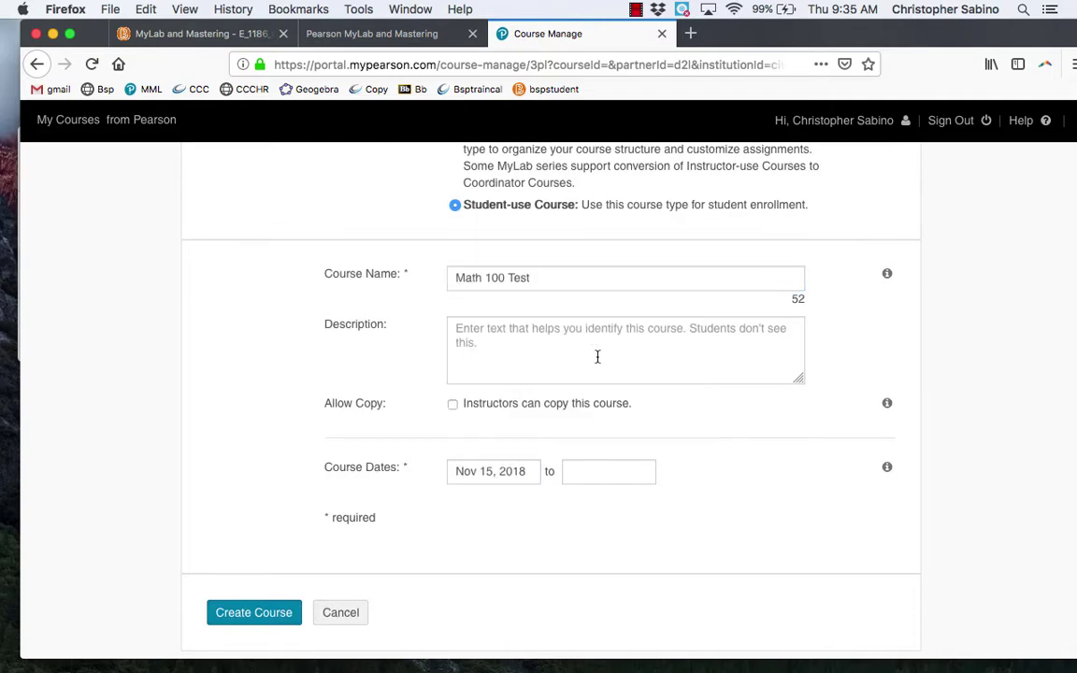
left_click(598, 469)
left_click(742, 350)
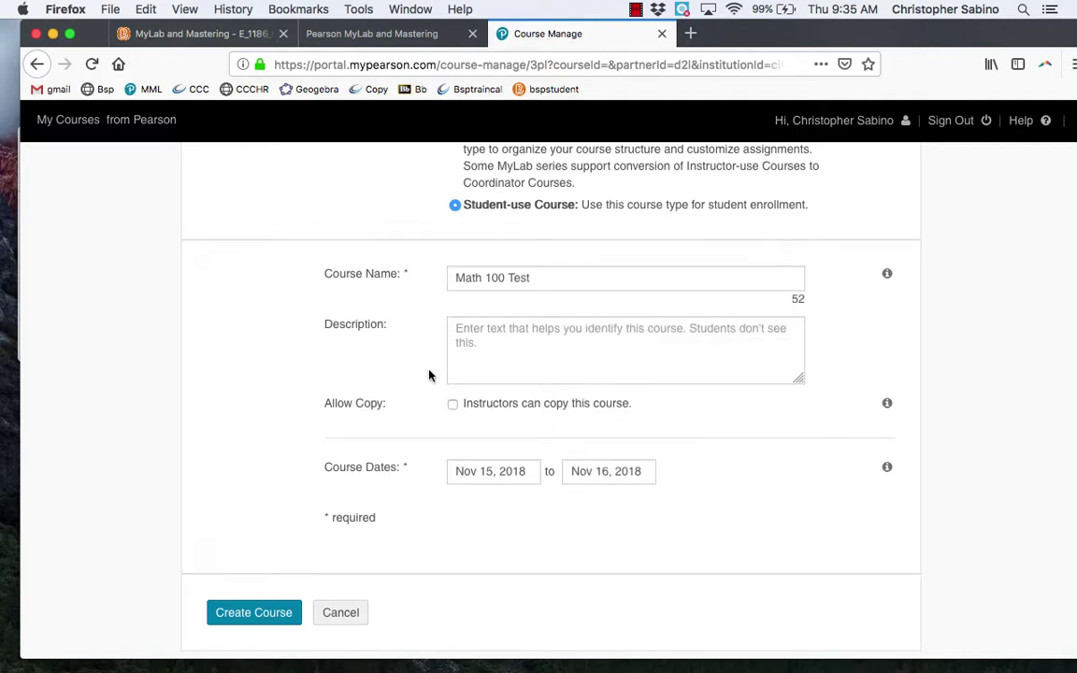
left_click(263, 614)
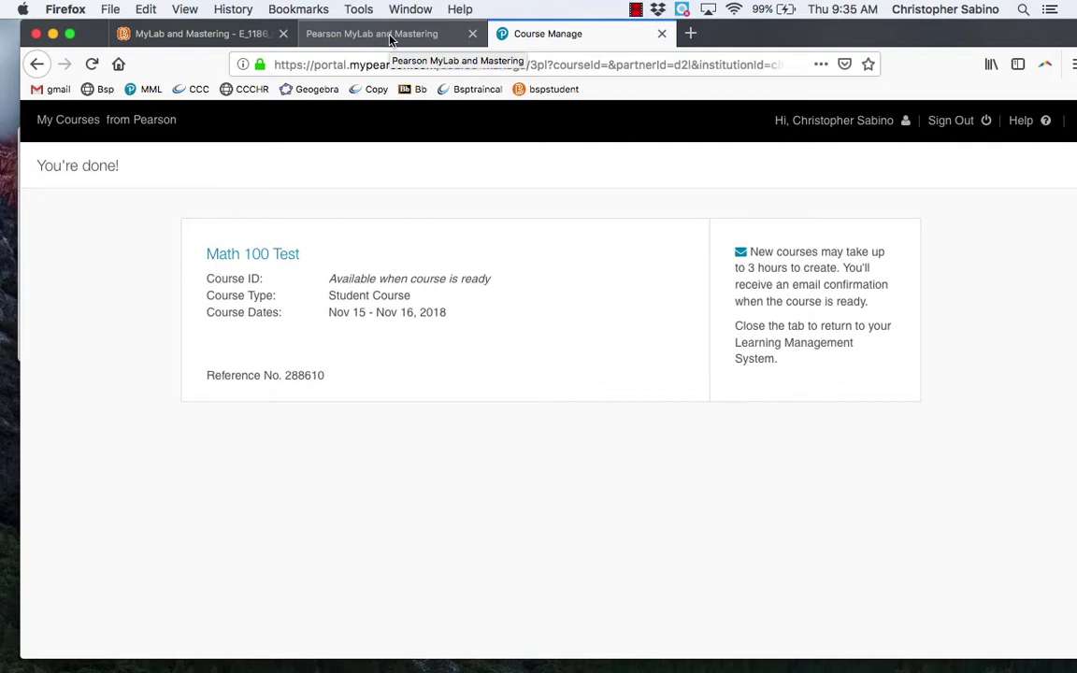
left_click(659, 35)
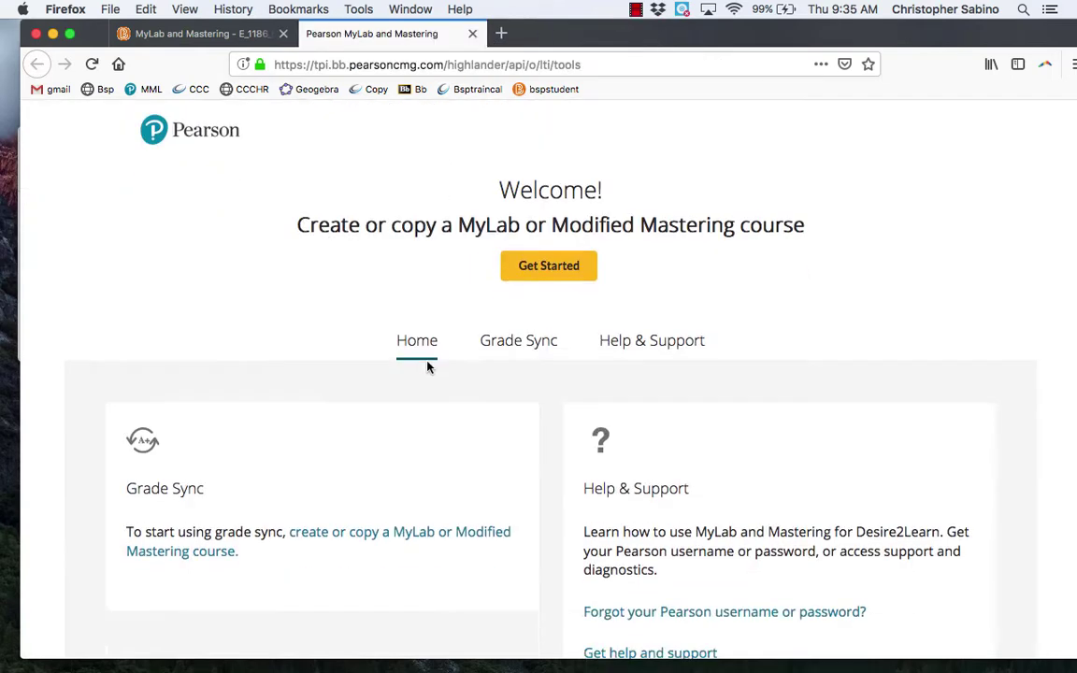
Reload and resend the Pearson tools page, then return to the Brightspace course tab
scroll(428, 367, "down", 3)
scroll(427, 367, "up", 4)
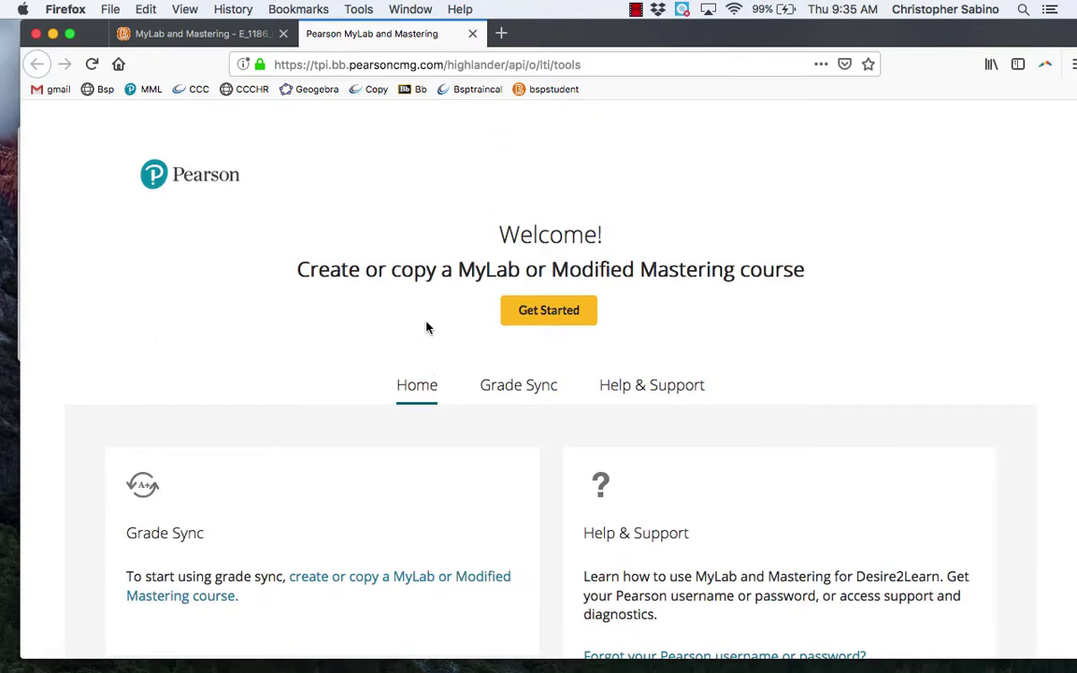
left_click(92, 65)
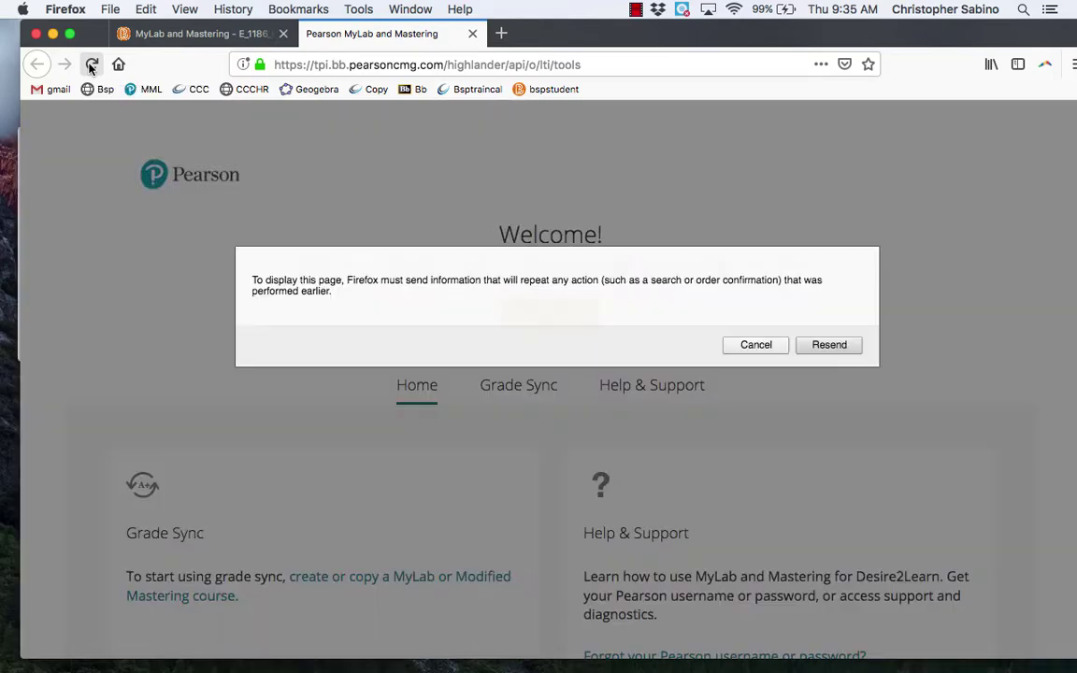
left_click(829, 345)
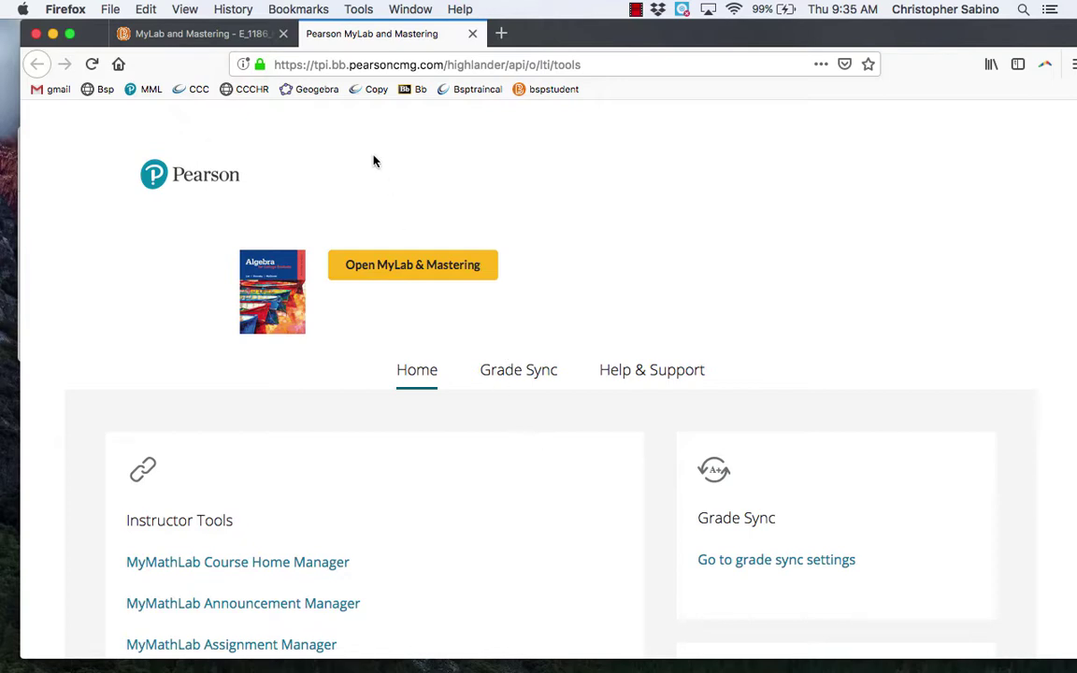
left_click(208, 35)
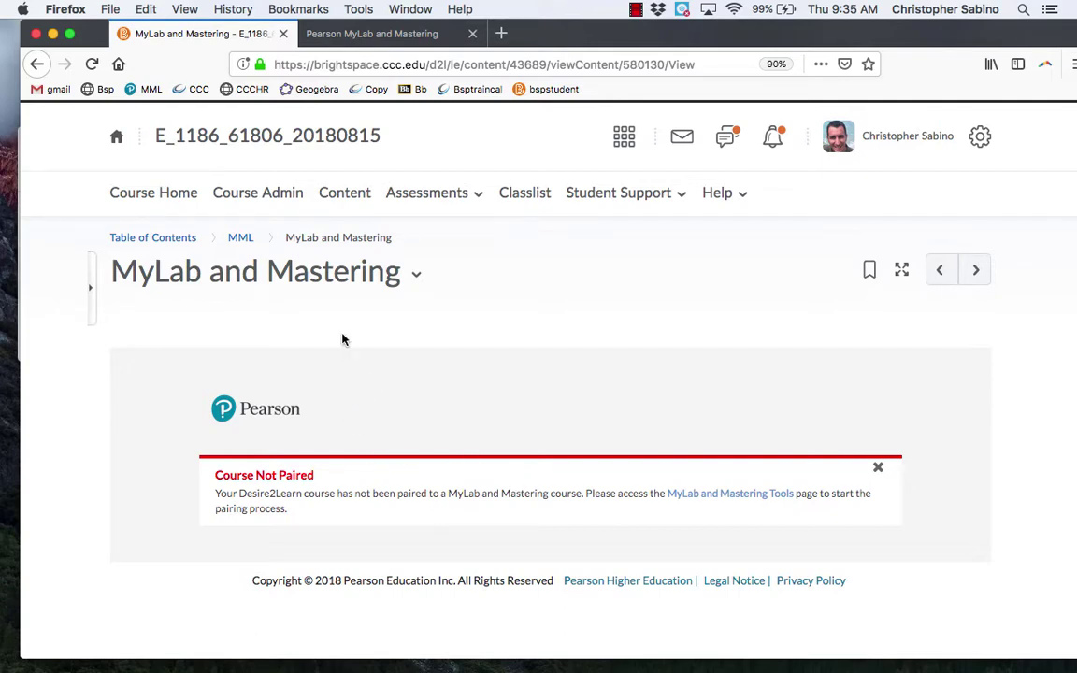
Reload the page, select all Pearson links, and try adding them to the course
left_click(91, 63)
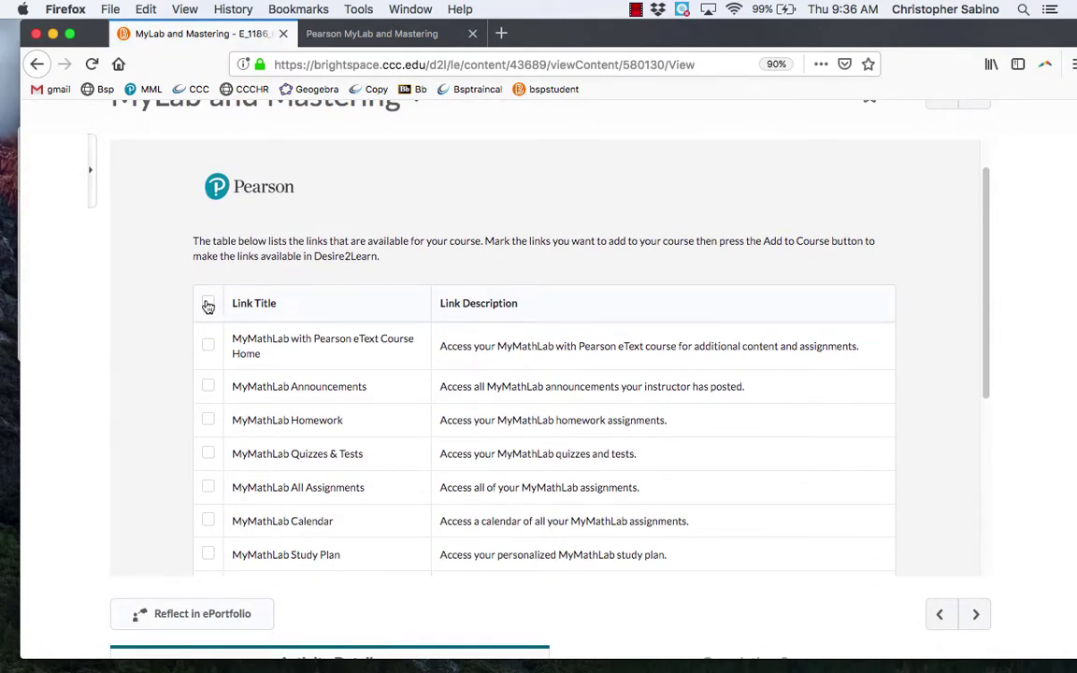
left_click(207, 302)
scroll(421, 360, "down", 5)
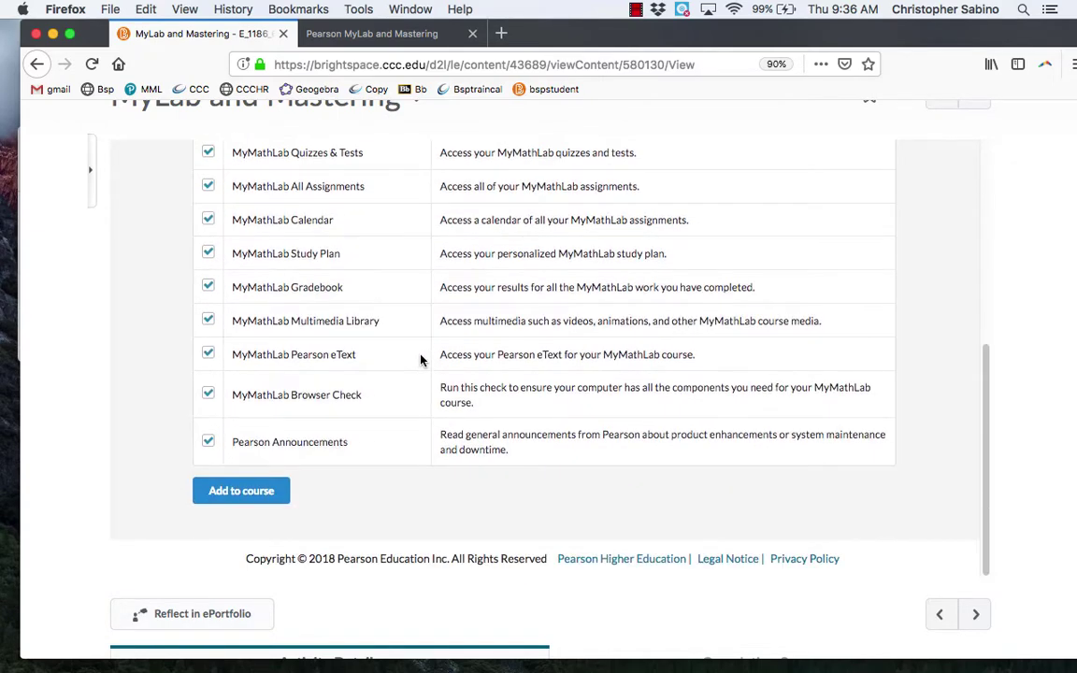
left_click(251, 492)
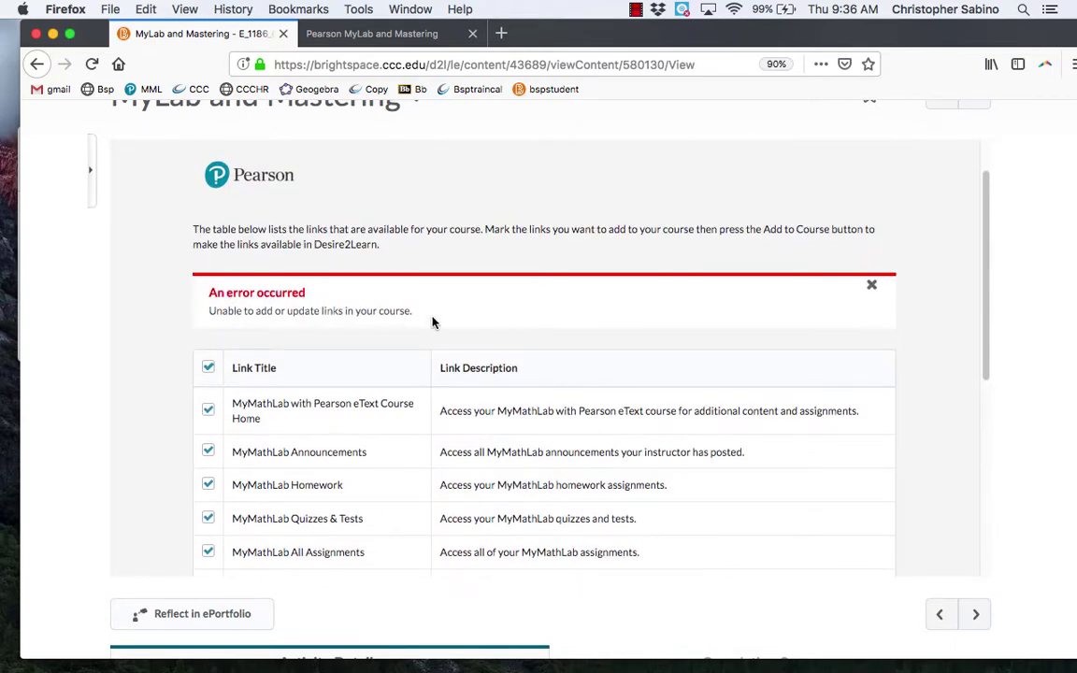
scroll(431, 323, "up", 5)
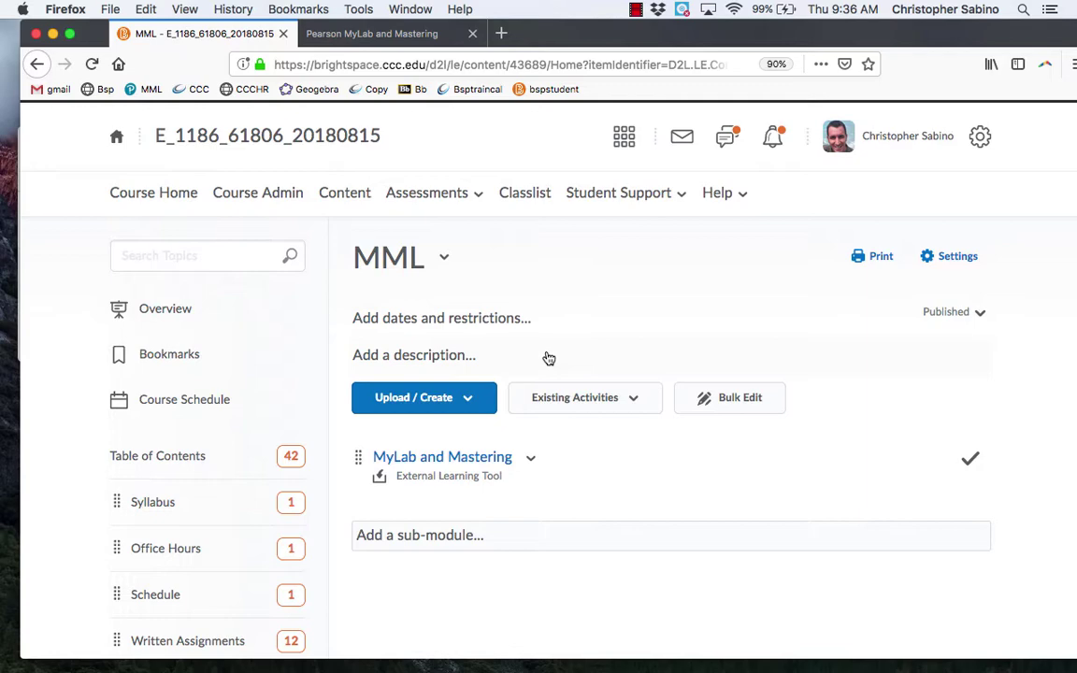
Delete the MyLab and Mastering topic from the MML module
left_click(530, 460)
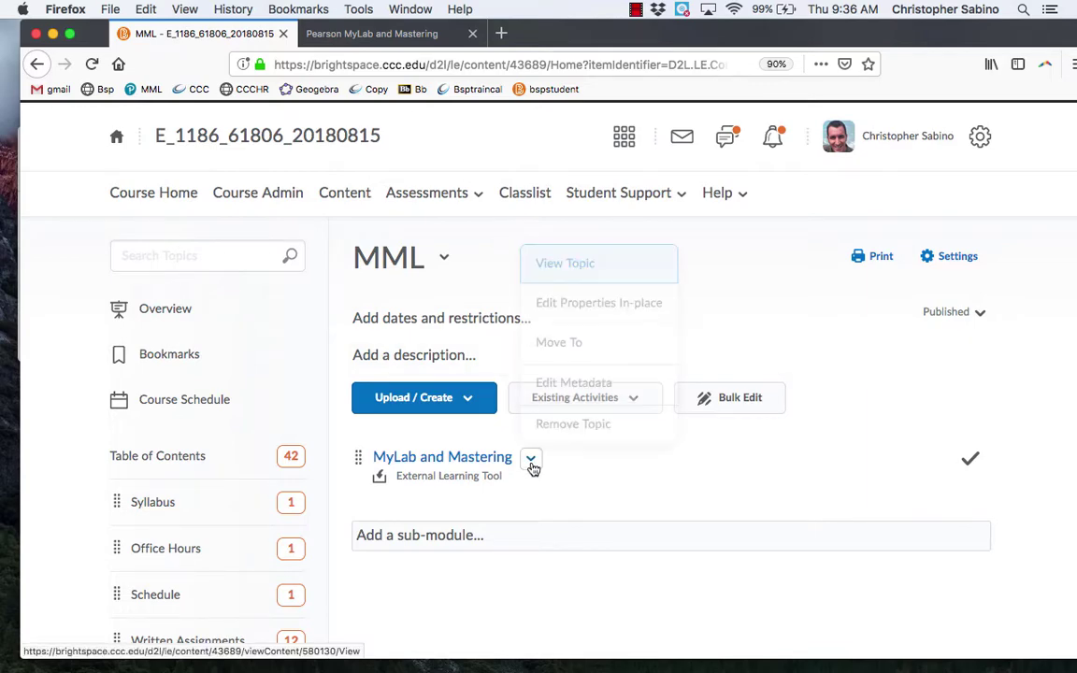
left_click(575, 422)
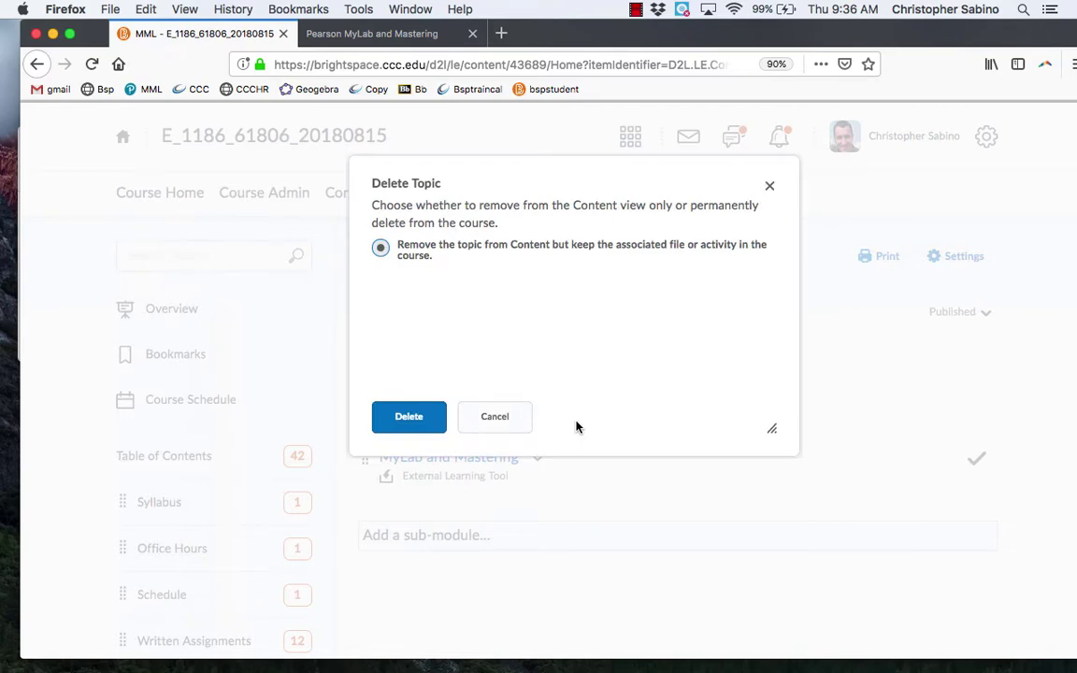
left_click(408, 417)
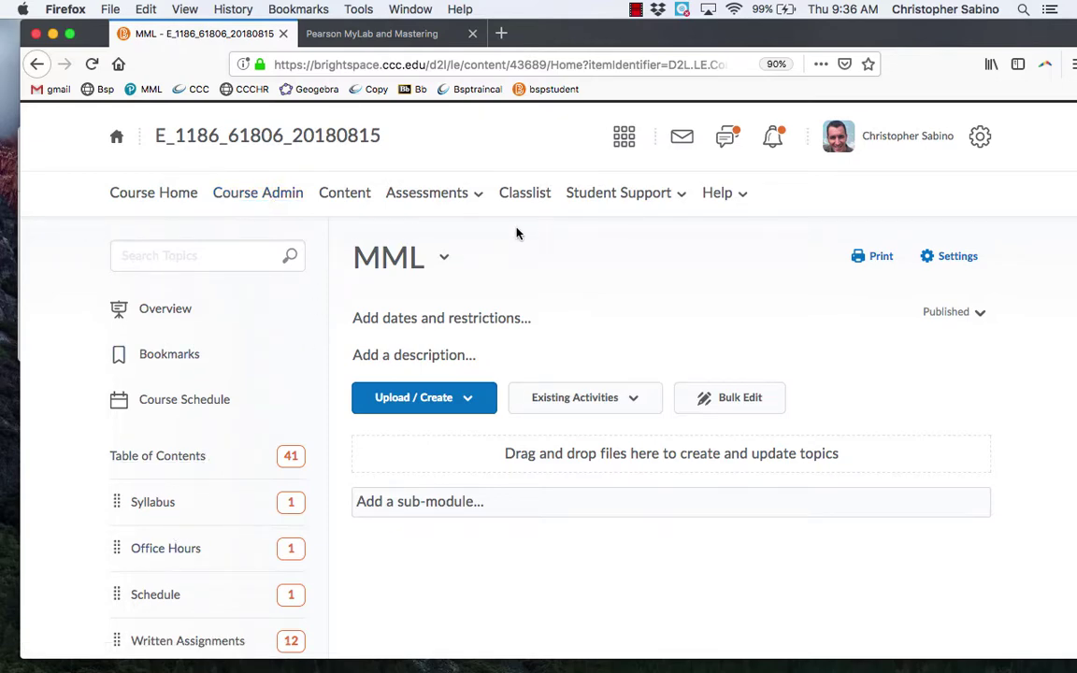
In Course Builder, drag Pearson content onto the MML module
left_click(263, 201)
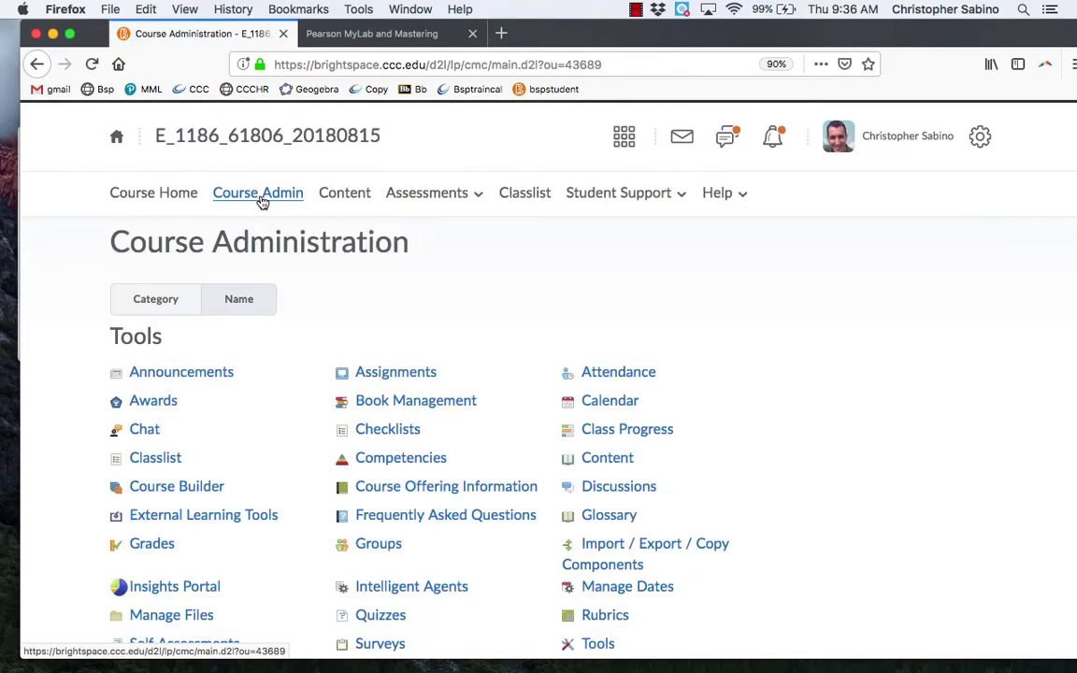
left_click(191, 488)
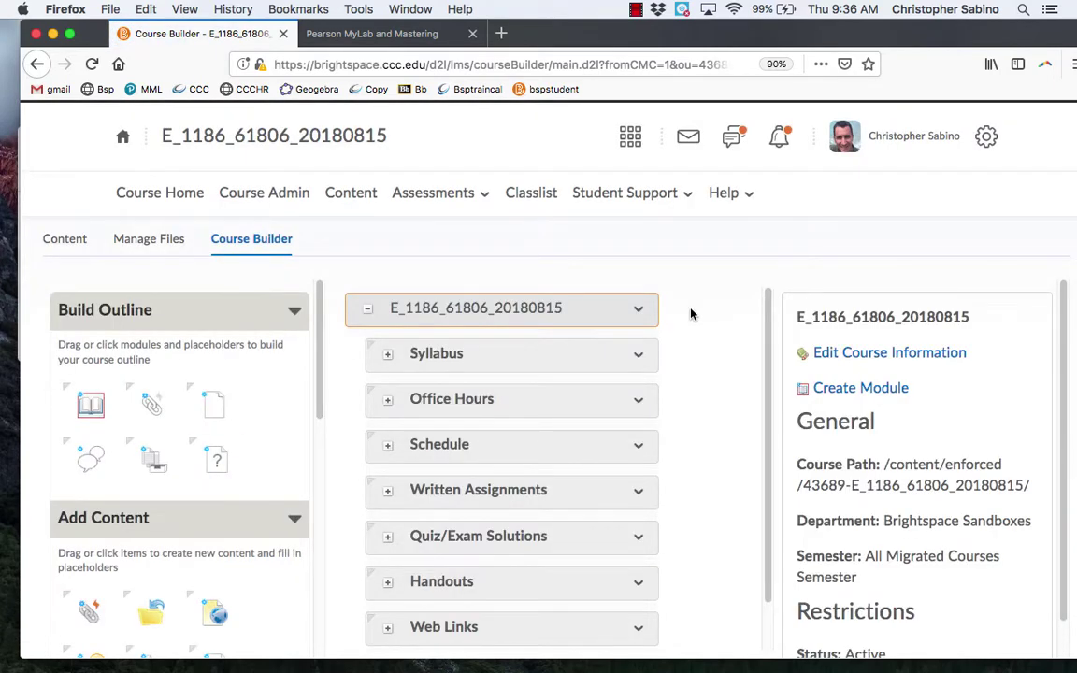
scroll(692, 314, "down", 1)
scroll(267, 378, "down", 5)
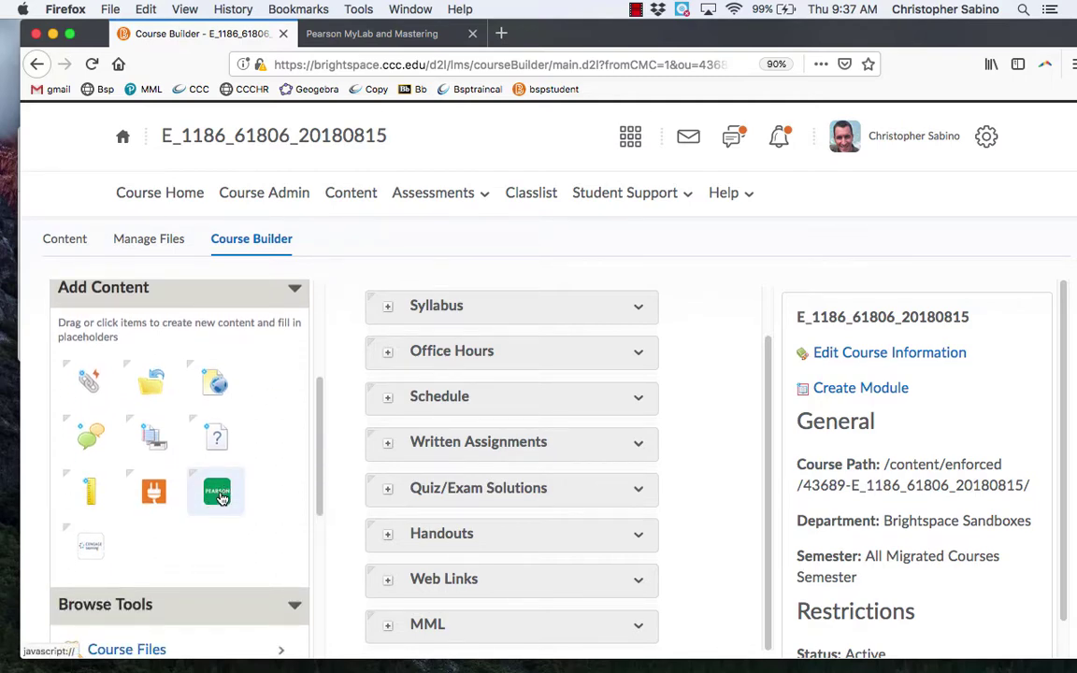
left_click_drag(221, 498, 422, 624)
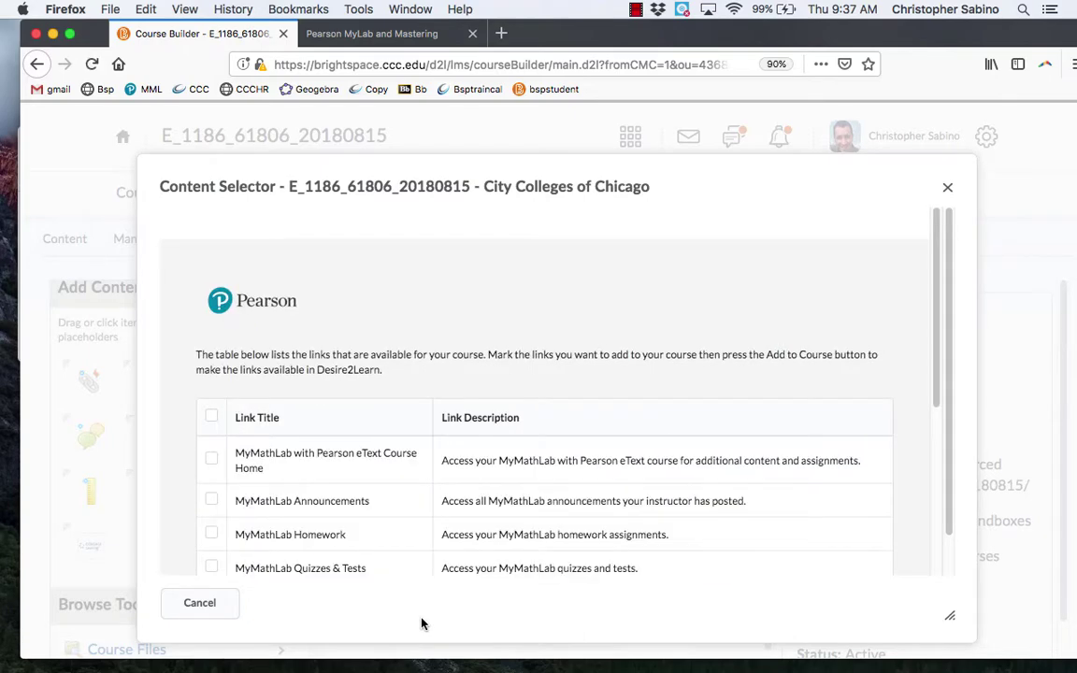
Select all MyMathLab links in the Pearson Content Selector and add them to MML
scroll(458, 346, "down", 3)
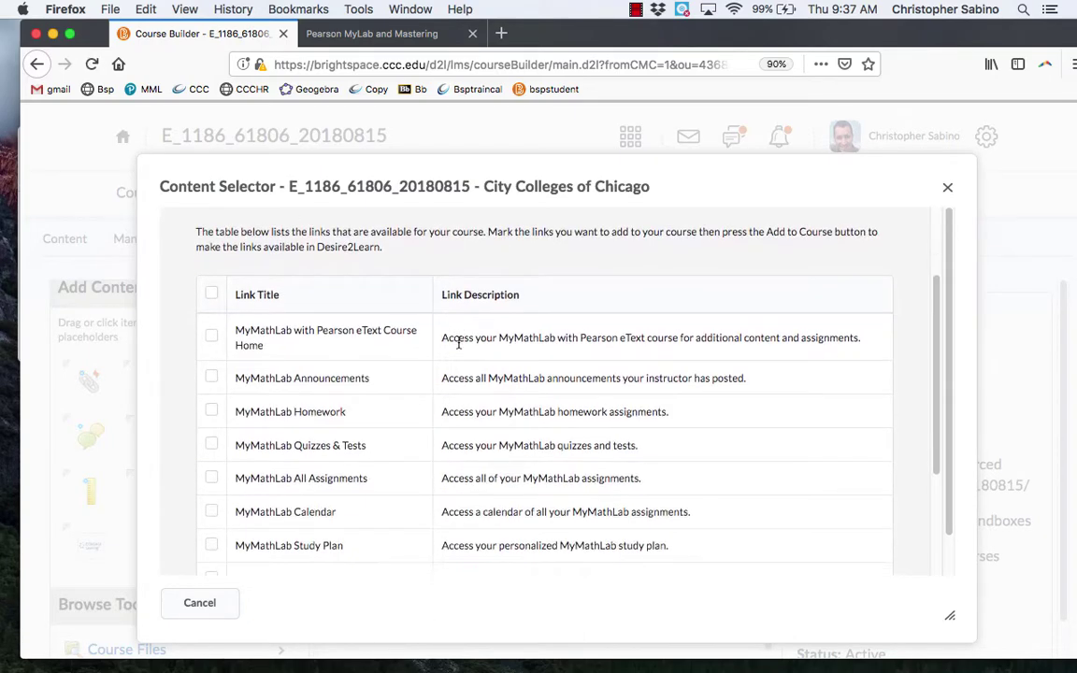
left_click(211, 295)
scroll(337, 342, "down", 5)
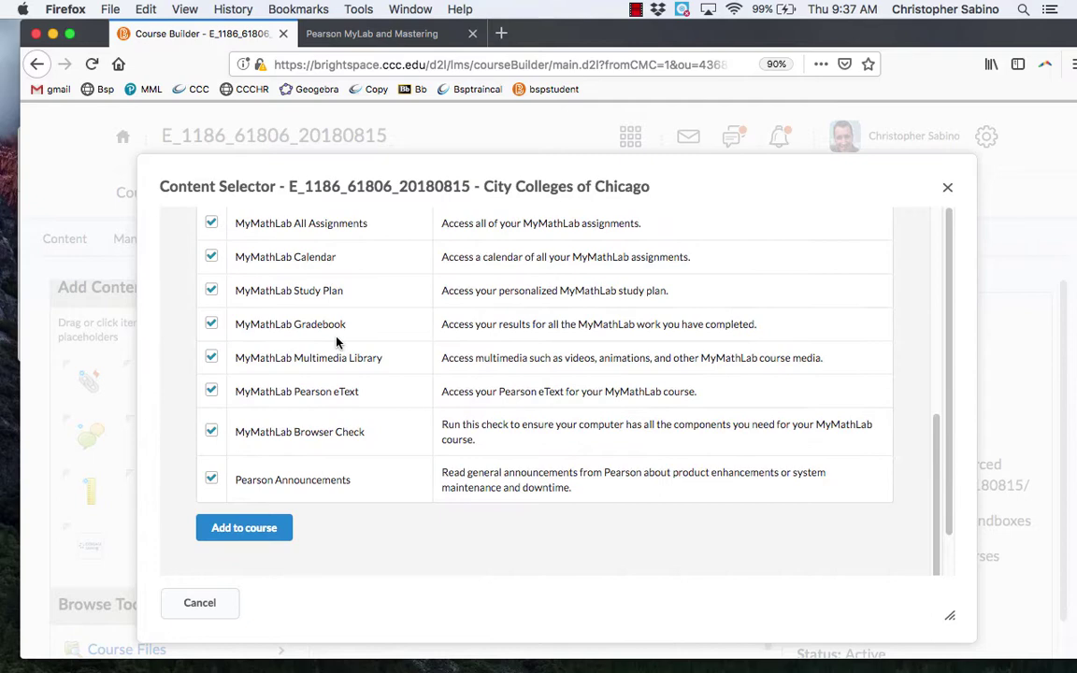
left_click(250, 529)
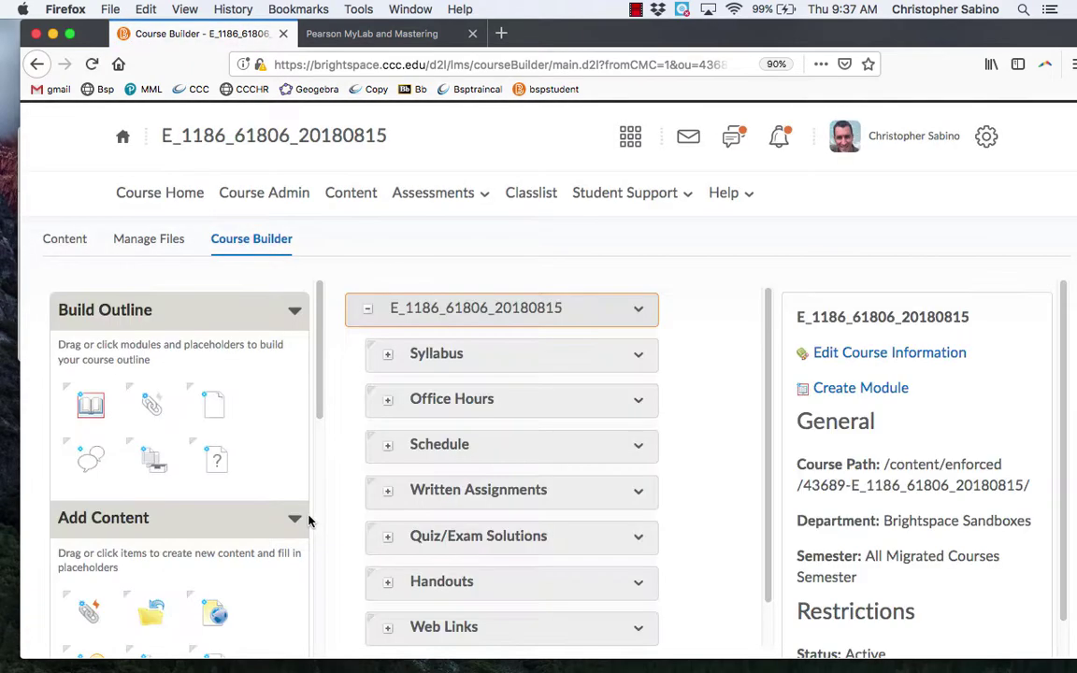
Go to Content and find the new MyMathLab links in the MML module
left_click(351, 194)
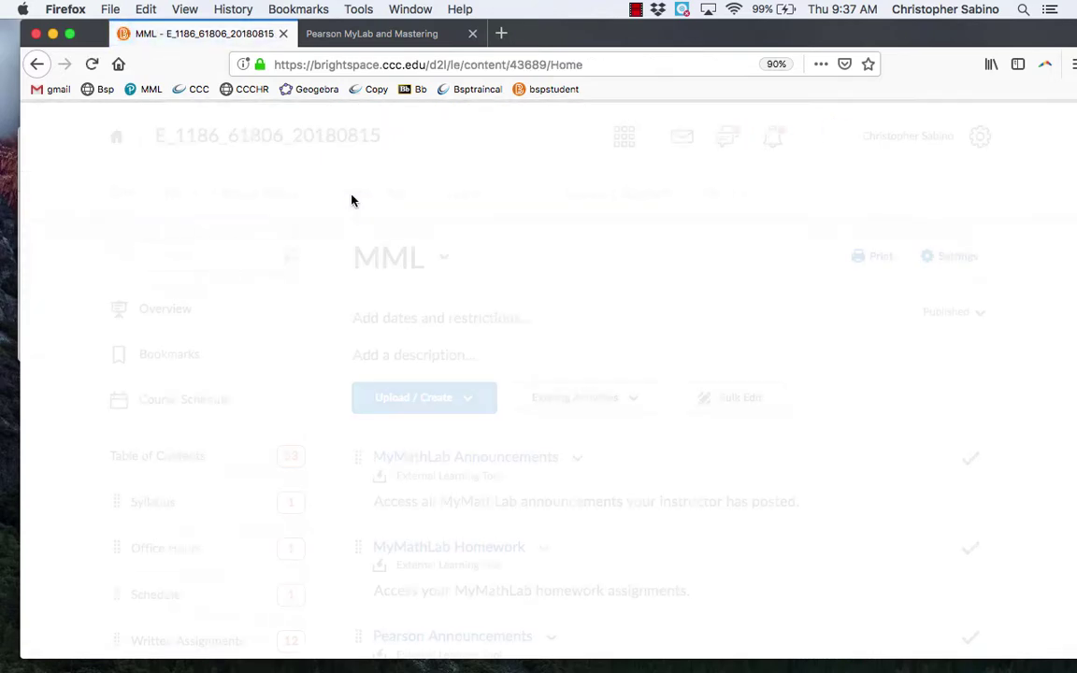
scroll(613, 340, "down", 2)
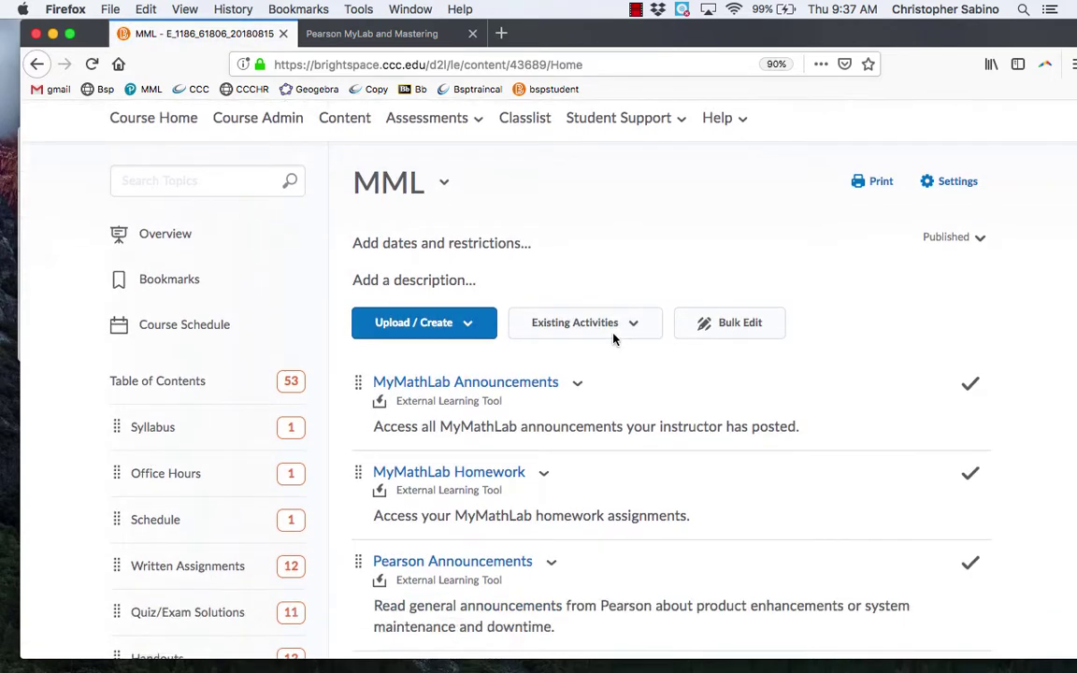
scroll(597, 319, "down", 8)
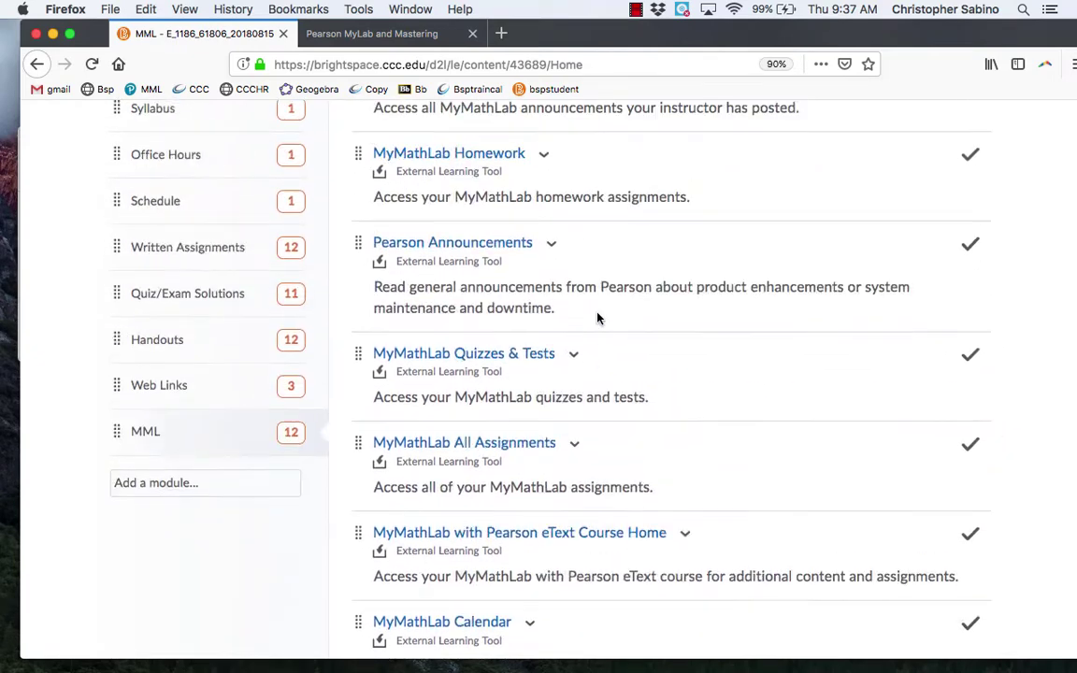
scroll(607, 313, "up", 2)
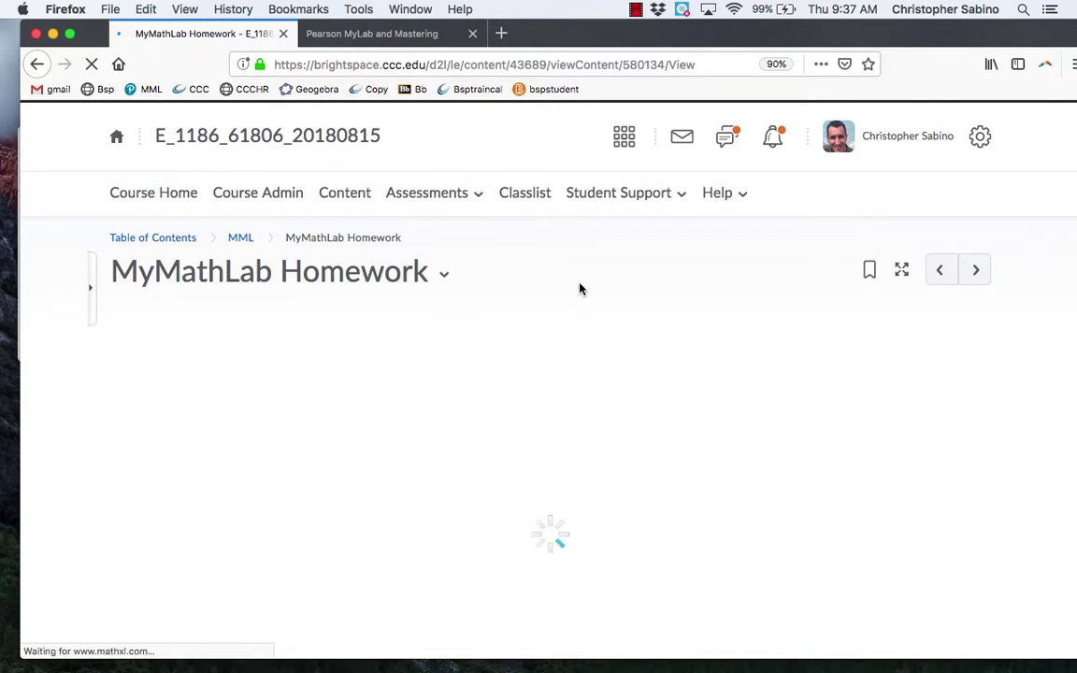
scroll(579, 289, "down", 1)
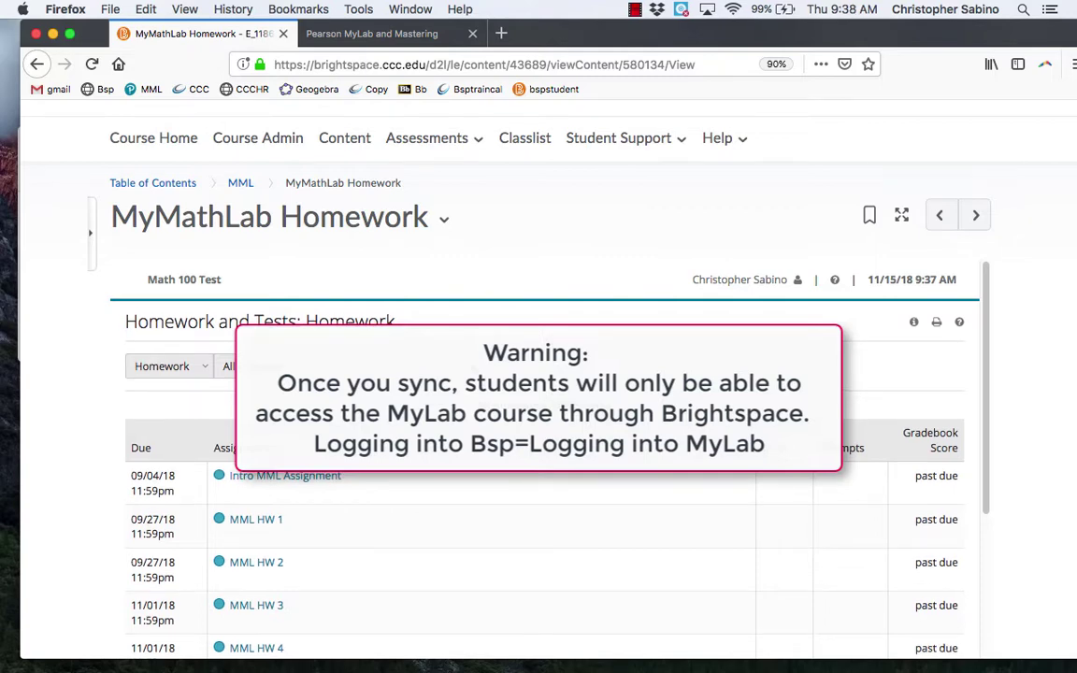
scroll(538, 392, "up", 1)
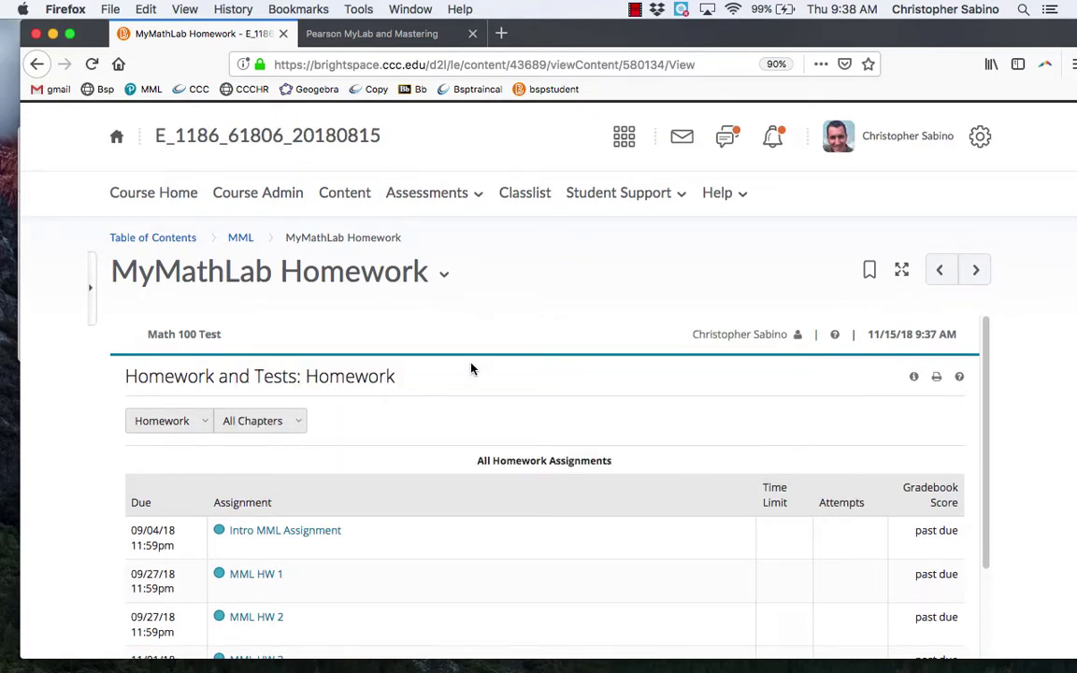
scroll(471, 368, "down", 2)
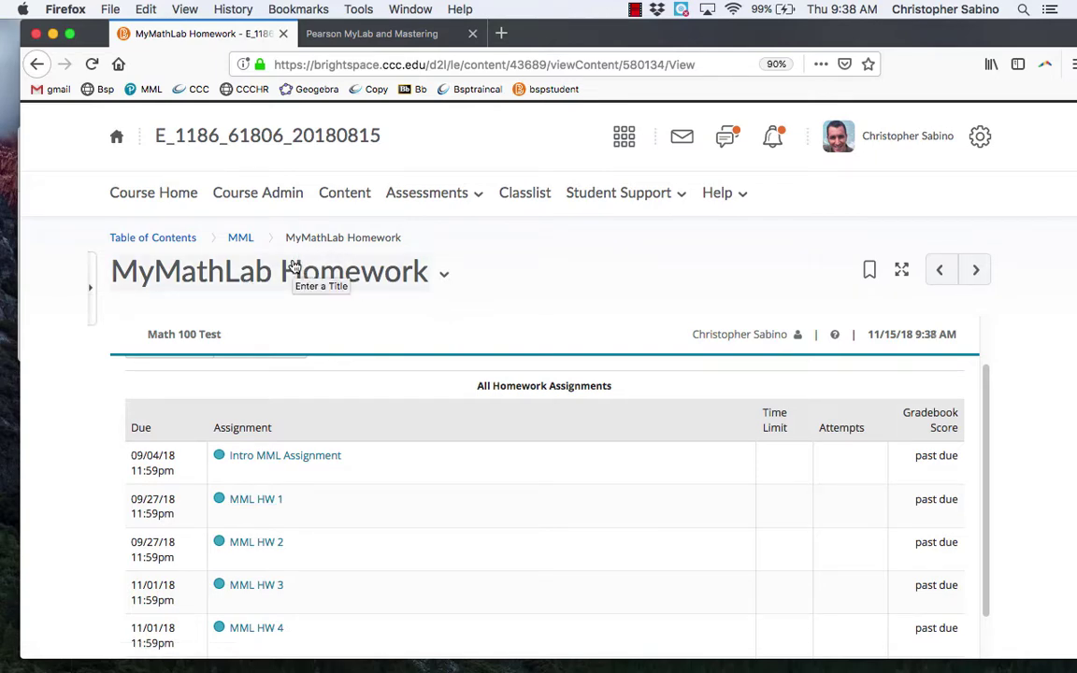
From the MML module page, start adding an External Learning Tools activity from Existing Activities
left_click(240, 239)
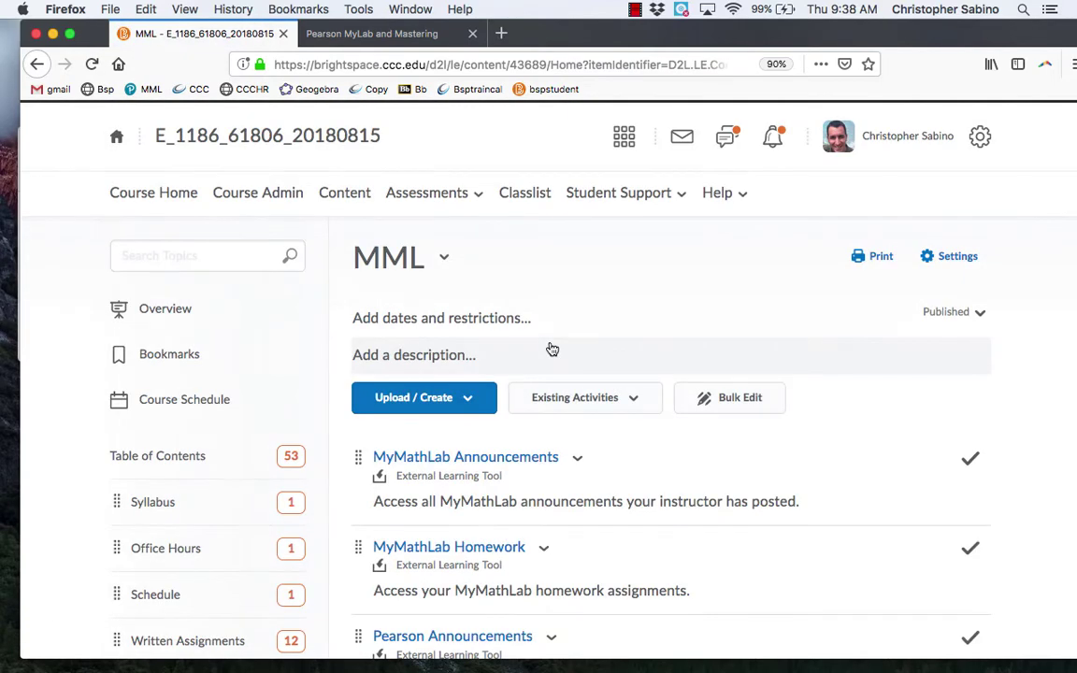
scroll(553, 350, "down", 7)
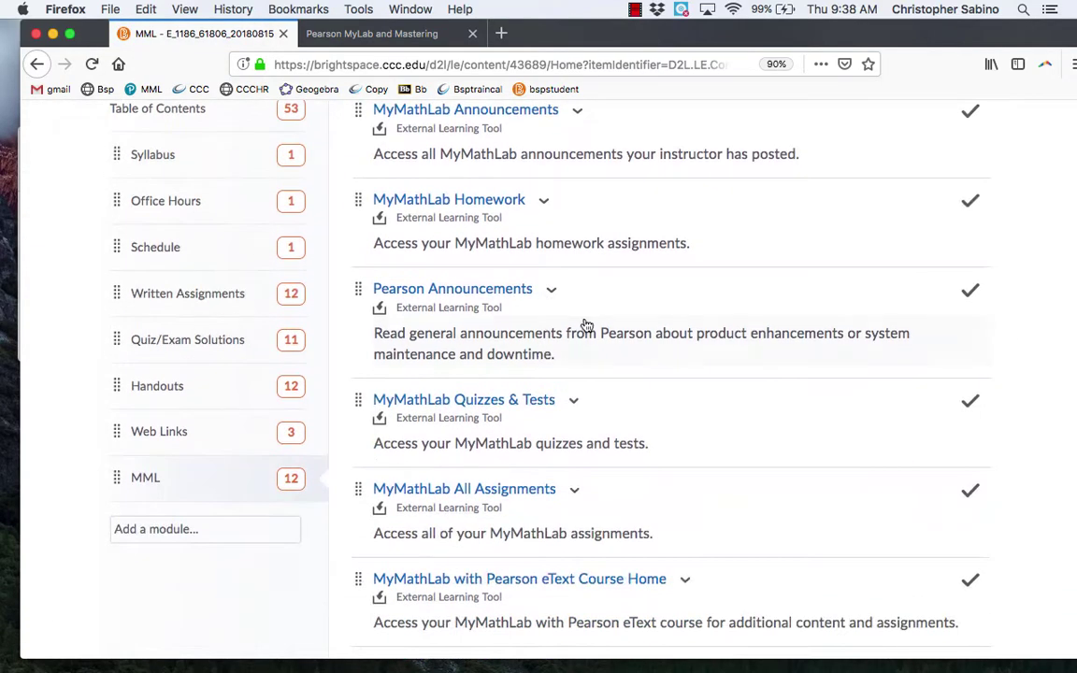
scroll(586, 325, "down", 5)
scroll(586, 324, "down", 8)
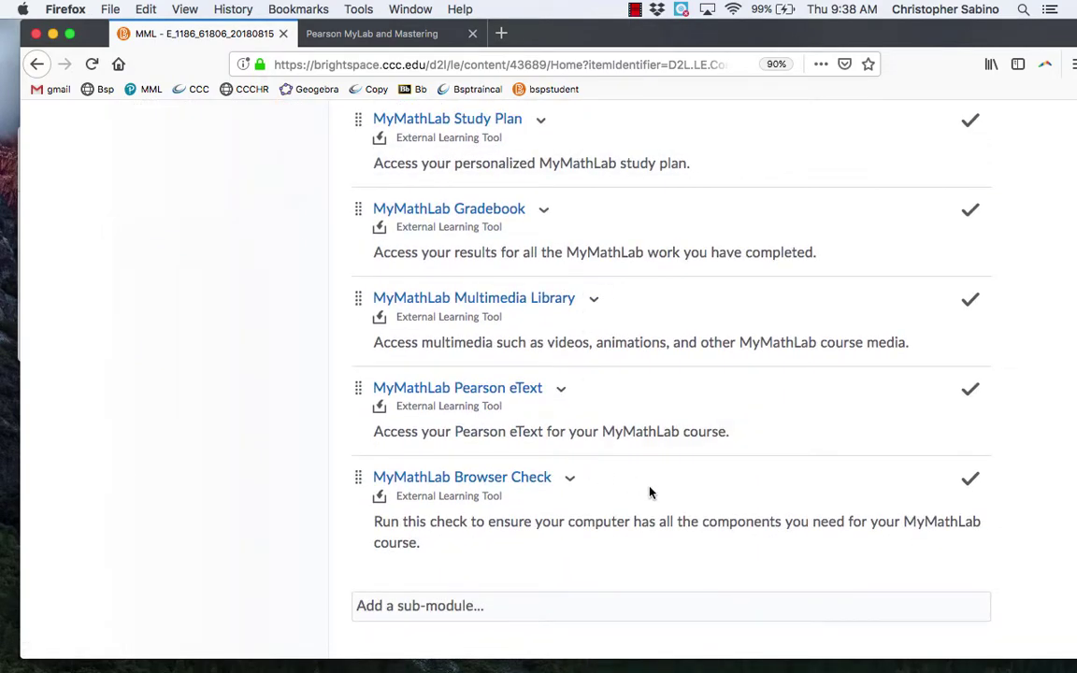
scroll(645, 491, "up", 20)
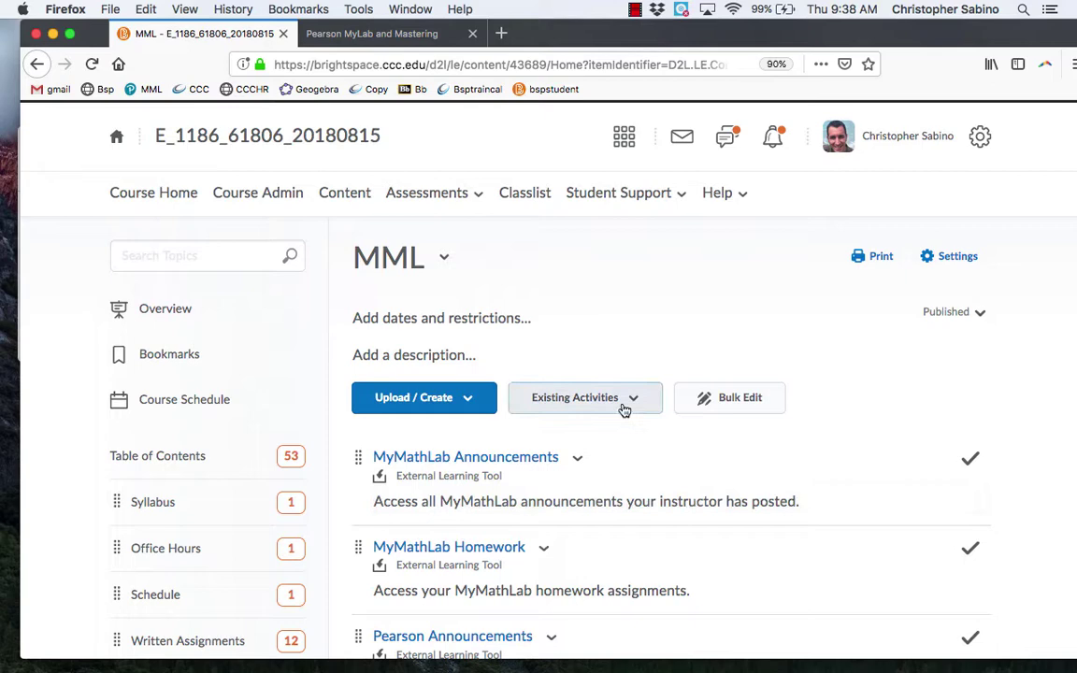
left_click(619, 403)
scroll(620, 409, "down", 2)
left_click(608, 549)
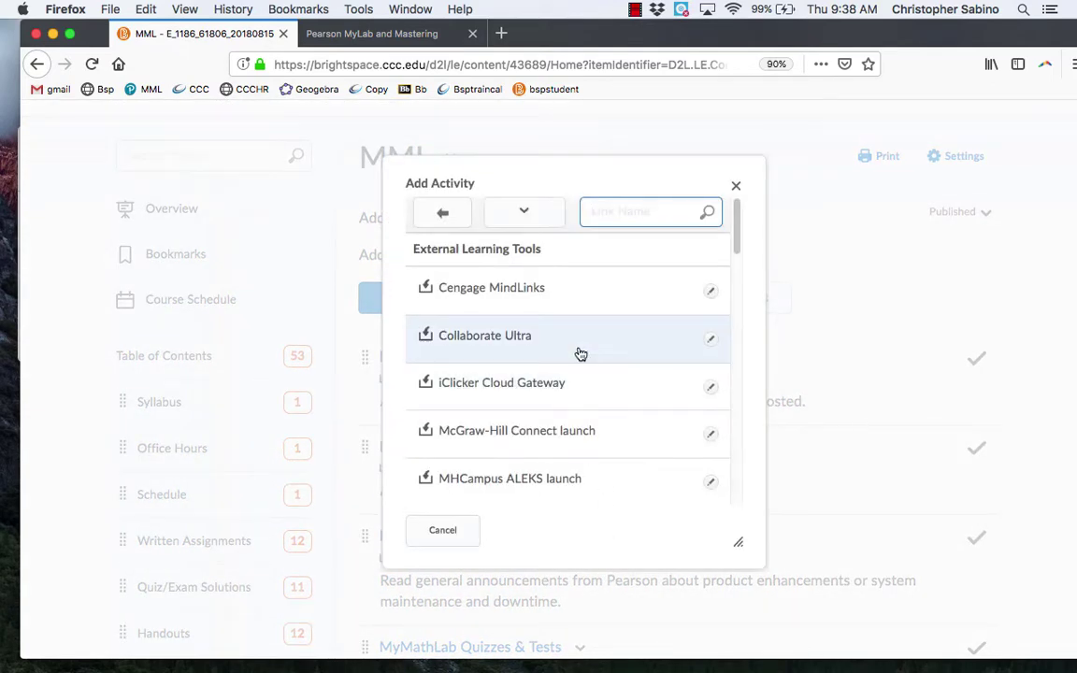
Choose MyLab and Mastering Tools from the Add Activity list as the module's new topic
scroll(577, 353, "down", 4)
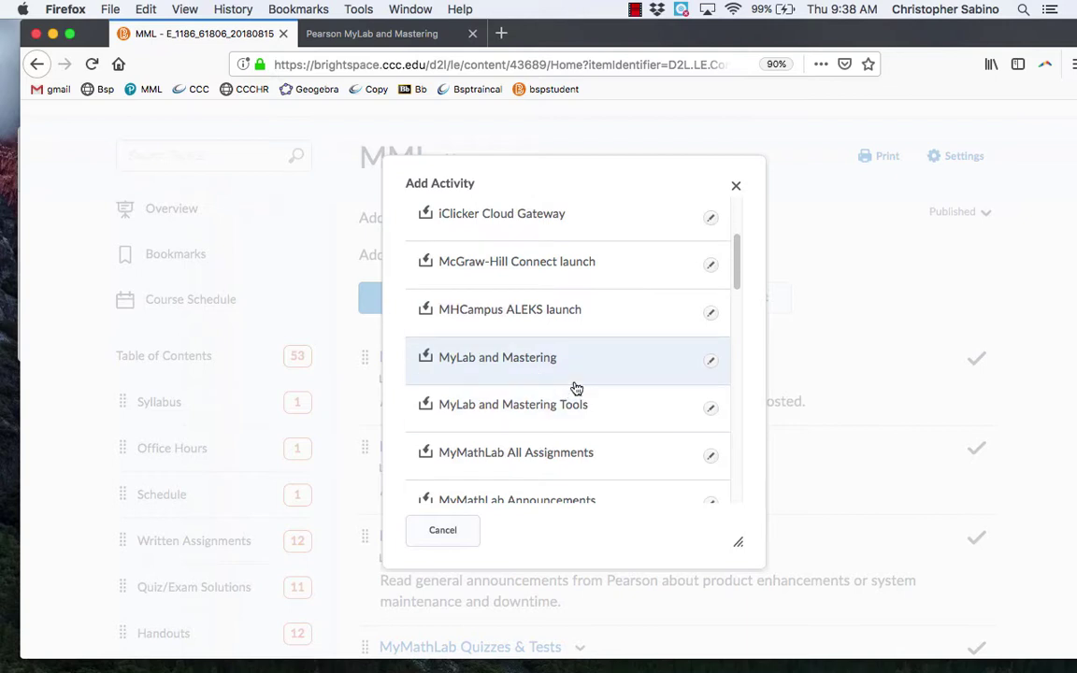
scroll(551, 379, "down", 1)
scroll(579, 388, "up", 1)
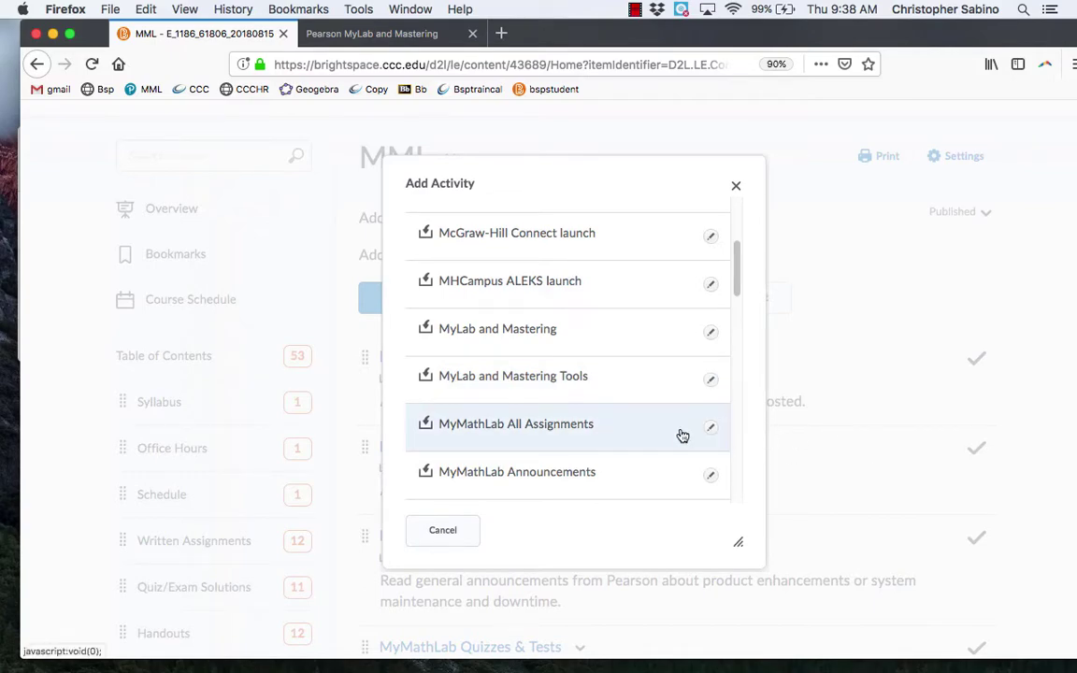
left_click(539, 384)
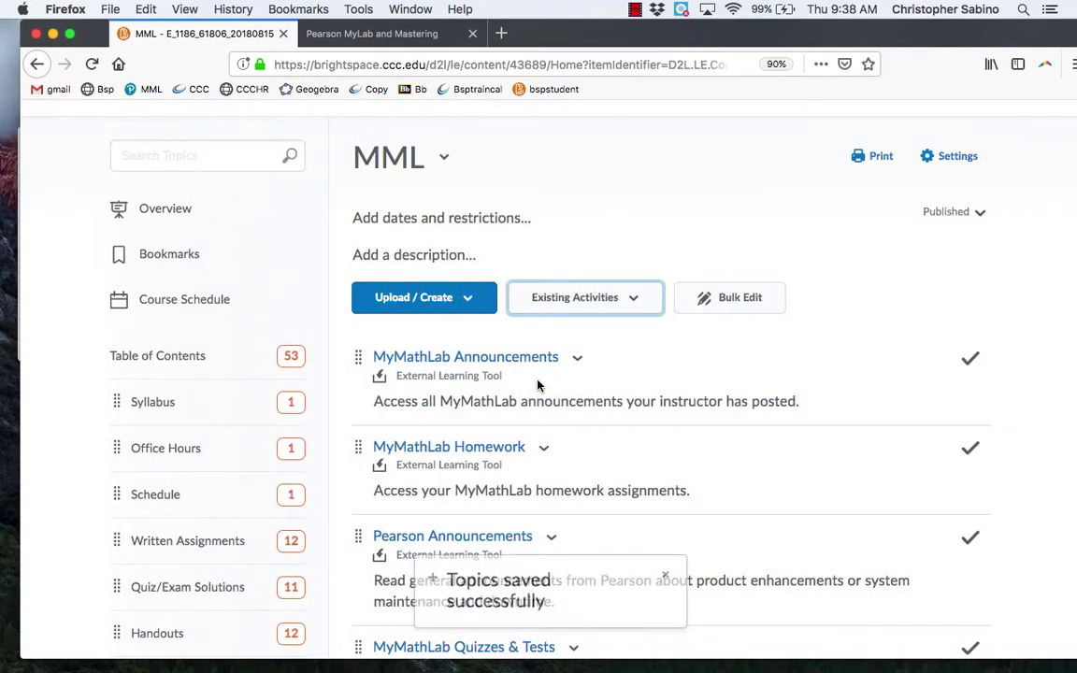
scroll(579, 385, "down", 5)
scroll(579, 385, "down", 10)
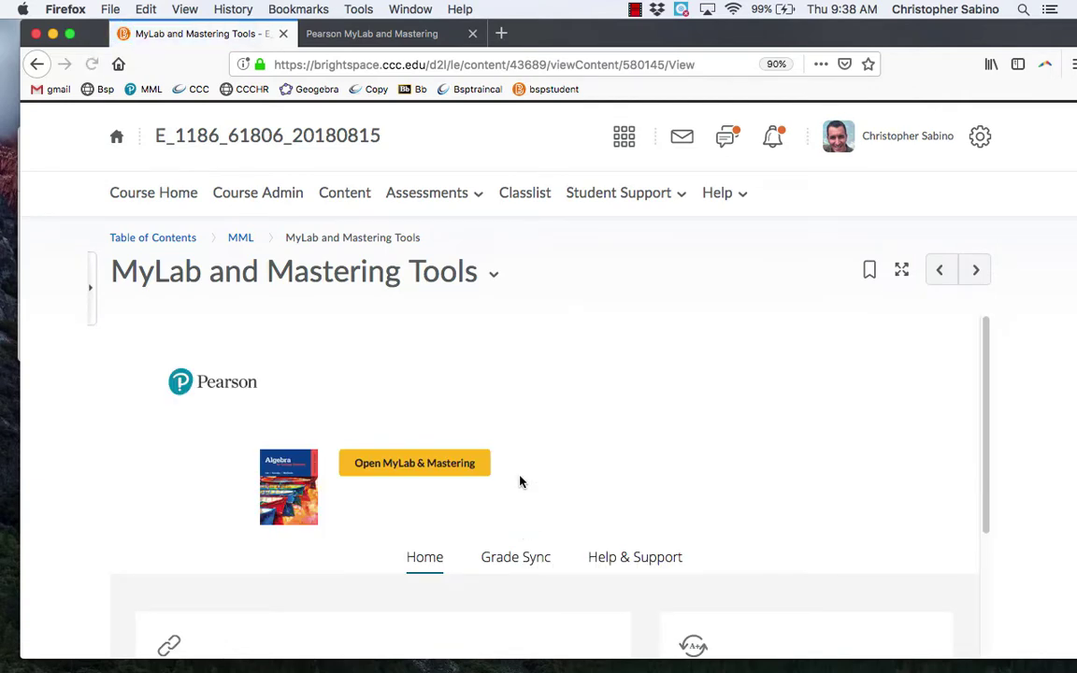
Open the Grade Sync settings and review the Items to Sync list, leaving MML HW 1 unticked
scroll(524, 439, "down", 3)
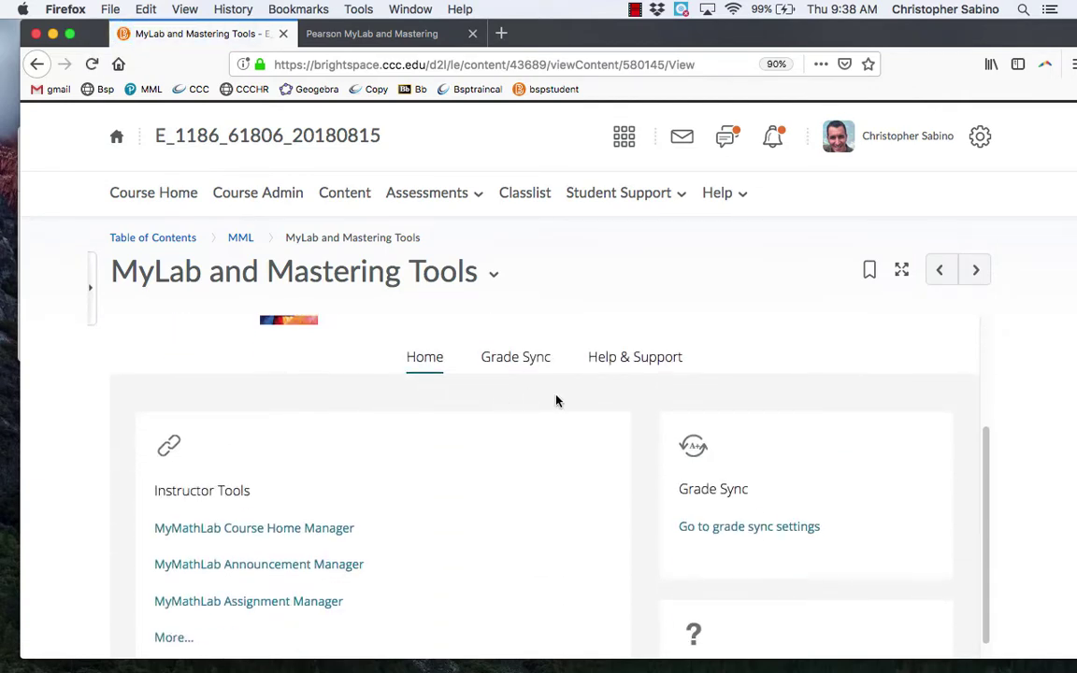
left_click(515, 362)
scroll(483, 327, "down", 3)
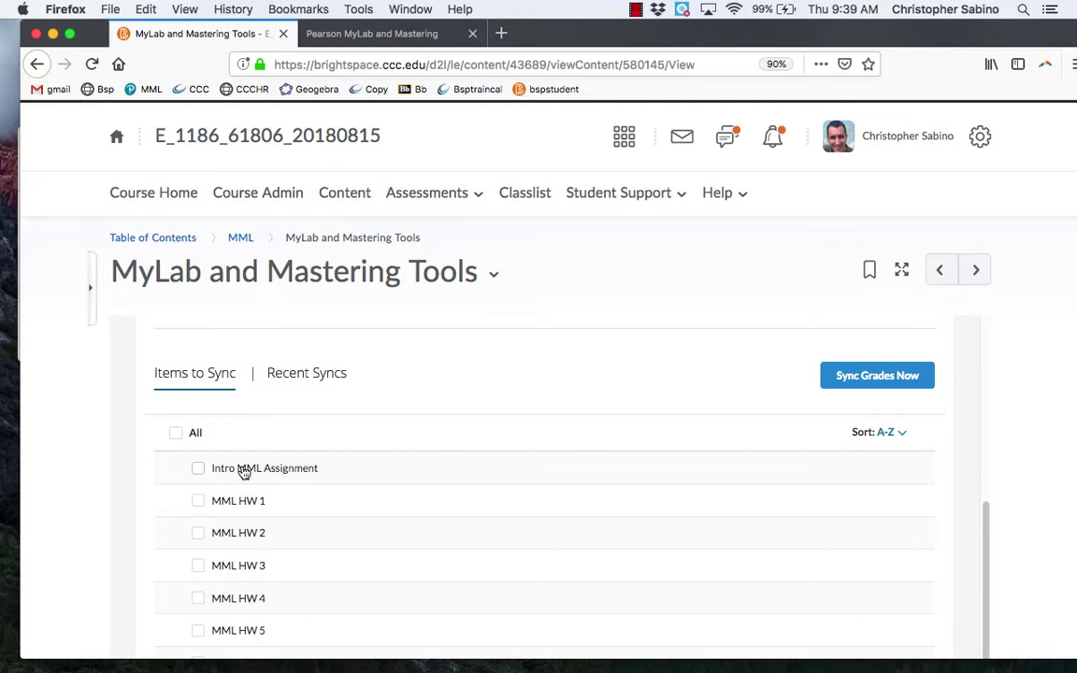
scroll(416, 465, "down", 2)
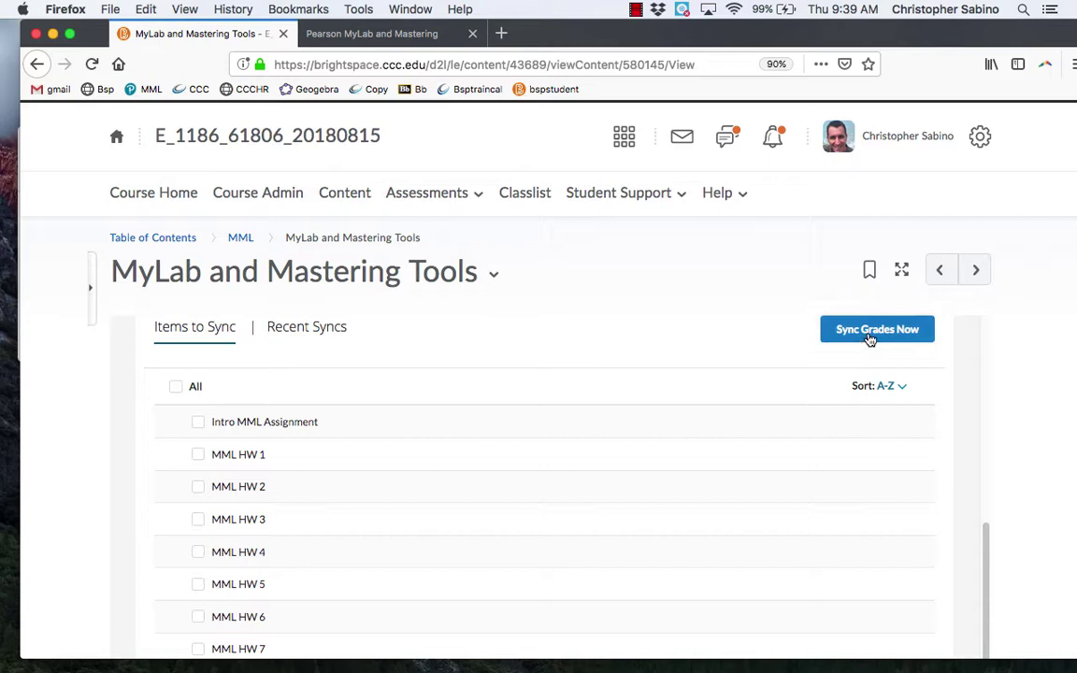
left_click(198, 455)
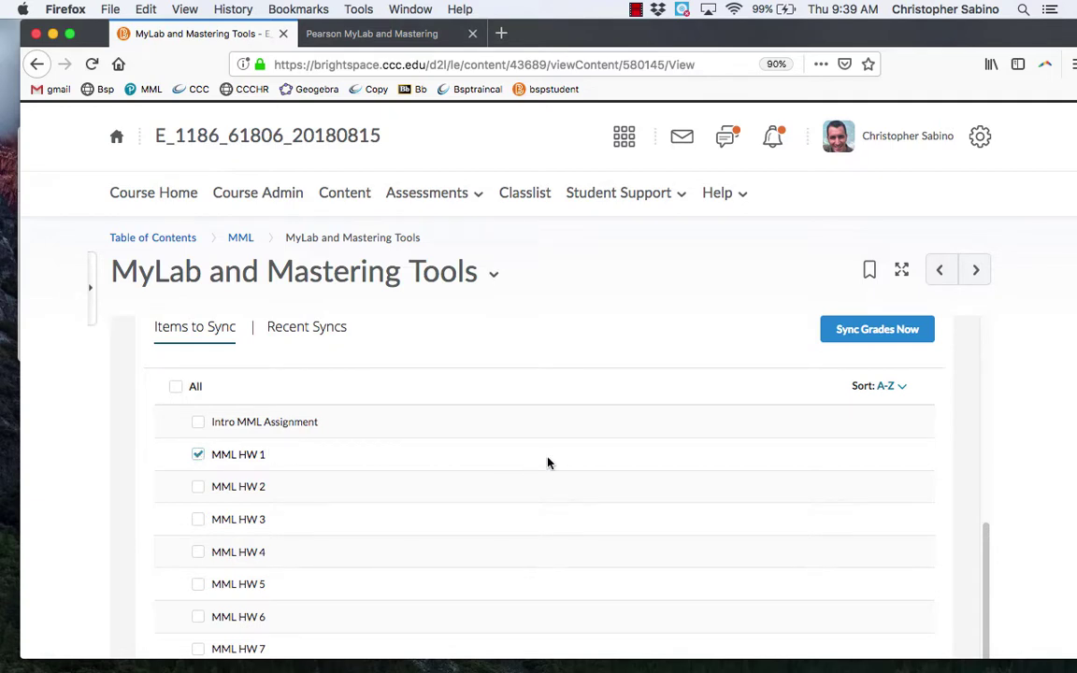
left_click(198, 455)
scroll(467, 451, "up", 2)
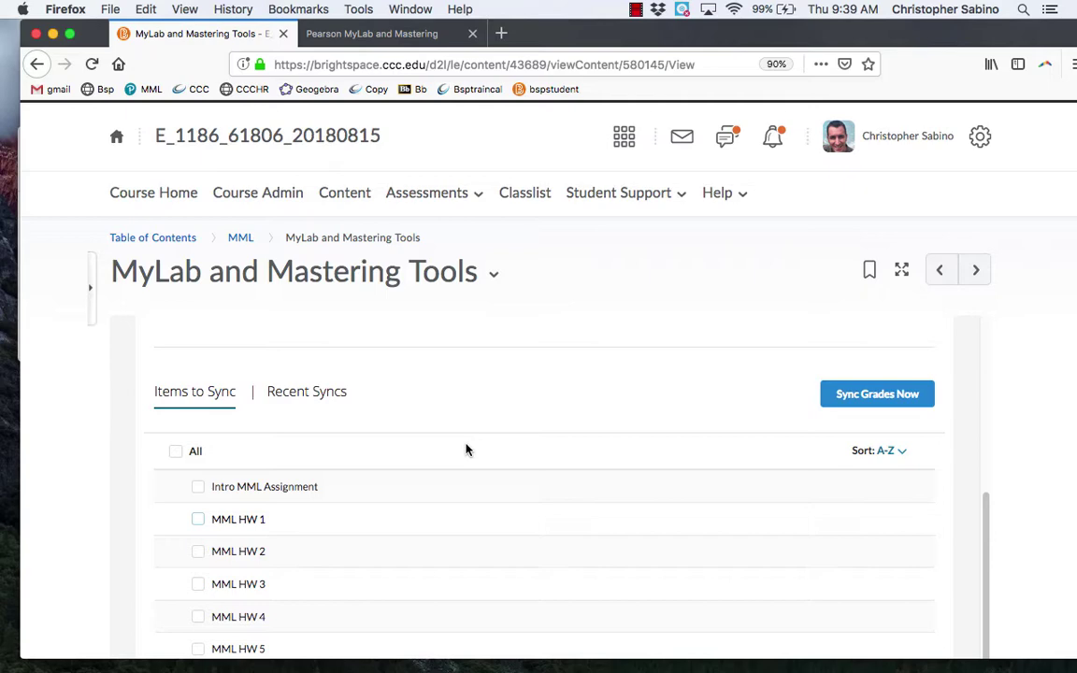
scroll(481, 450, "up", 5)
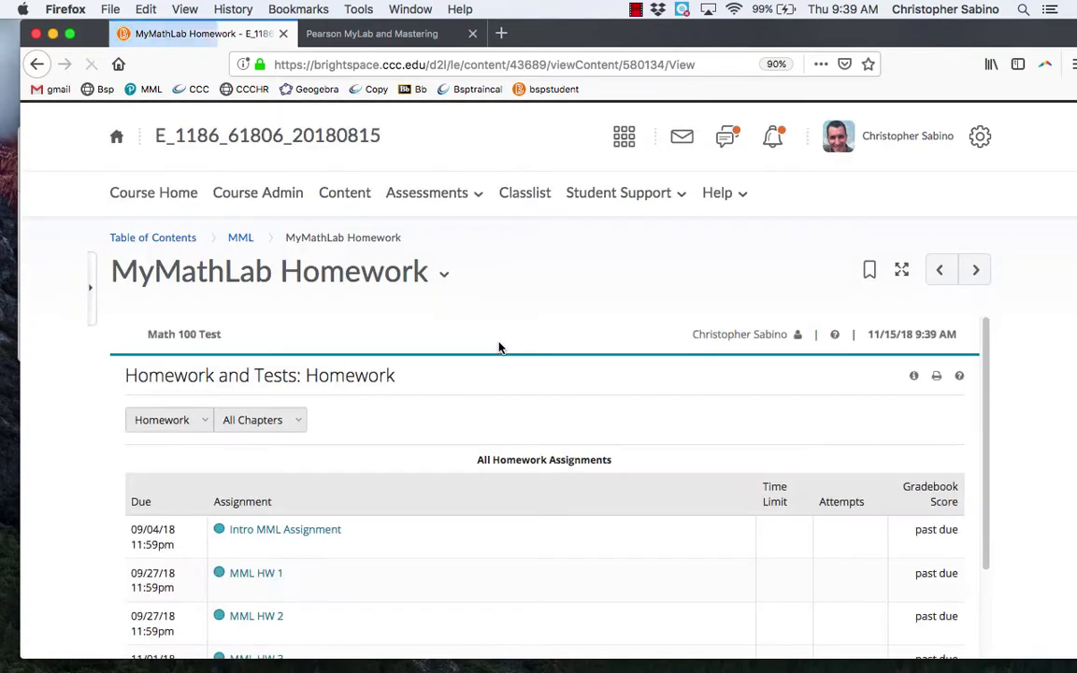
Launch MML HW 2 from the MyMathLab Homework topic and open Question 1 (1.1.13 of 23)
scroll(593, 339, "down", 3)
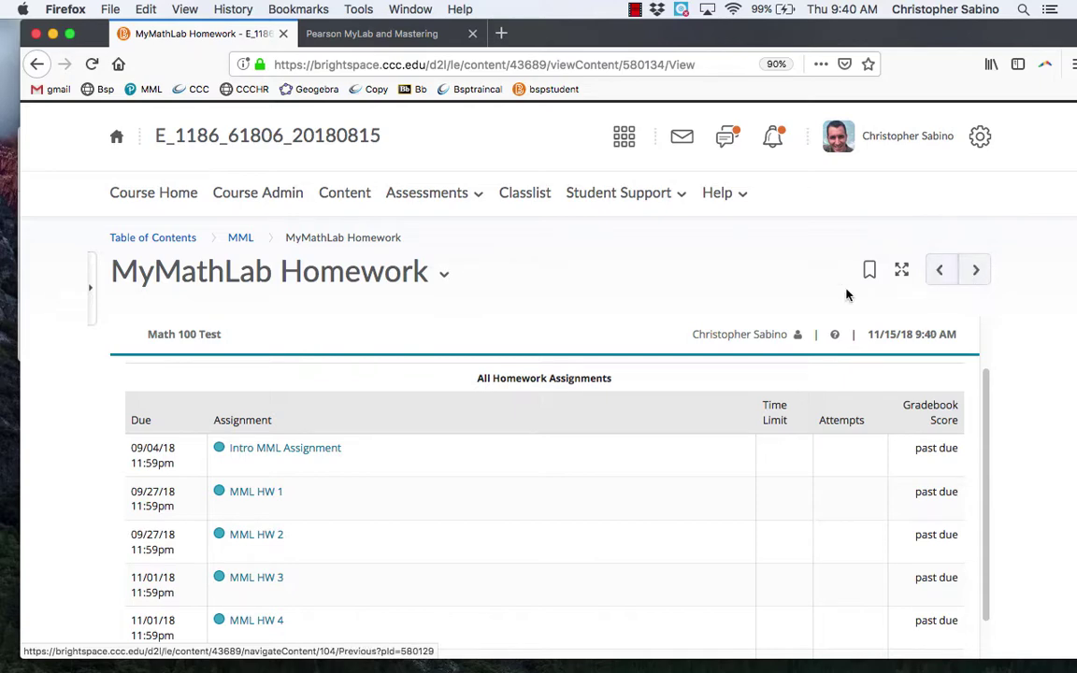
scroll(521, 407, "down", 2)
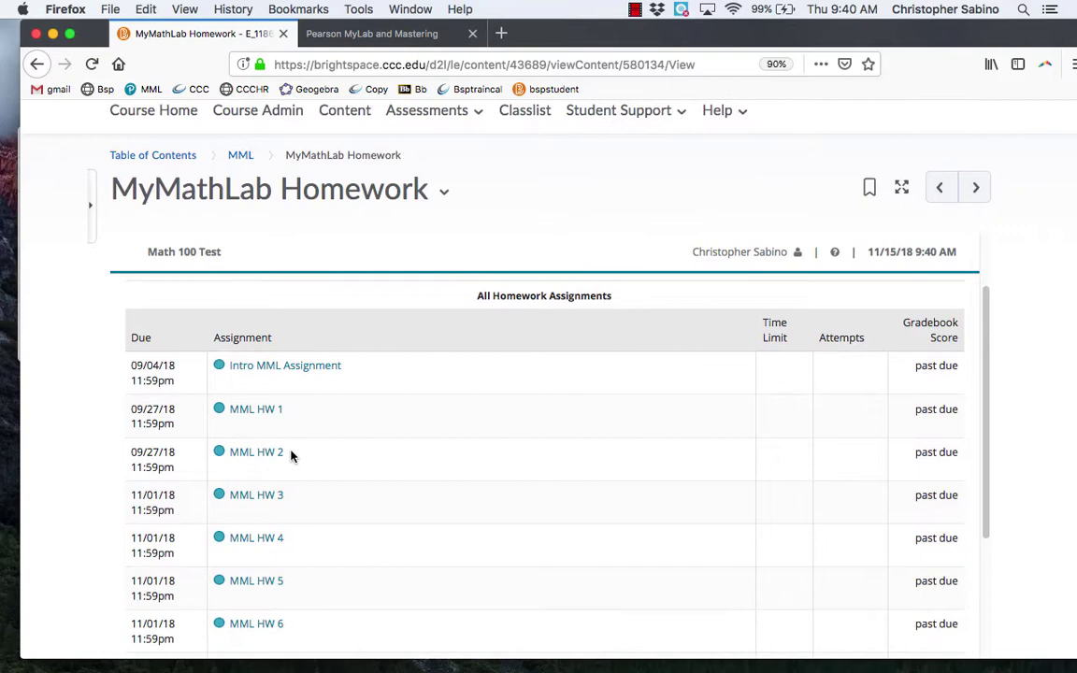
left_click(265, 454)
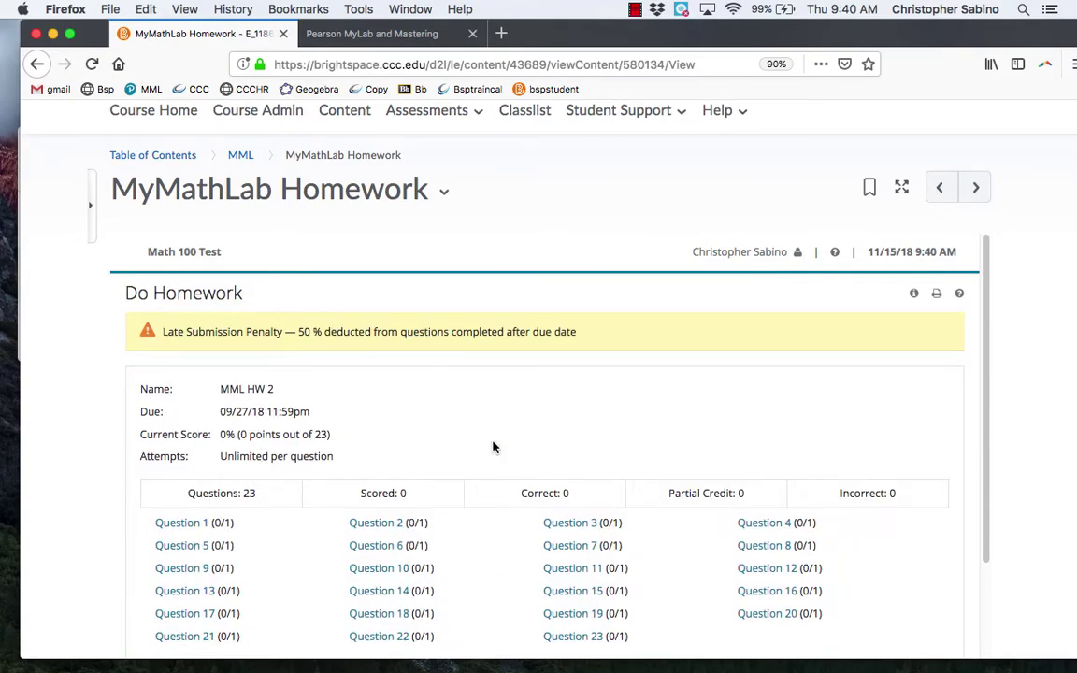
left_click(176, 521)
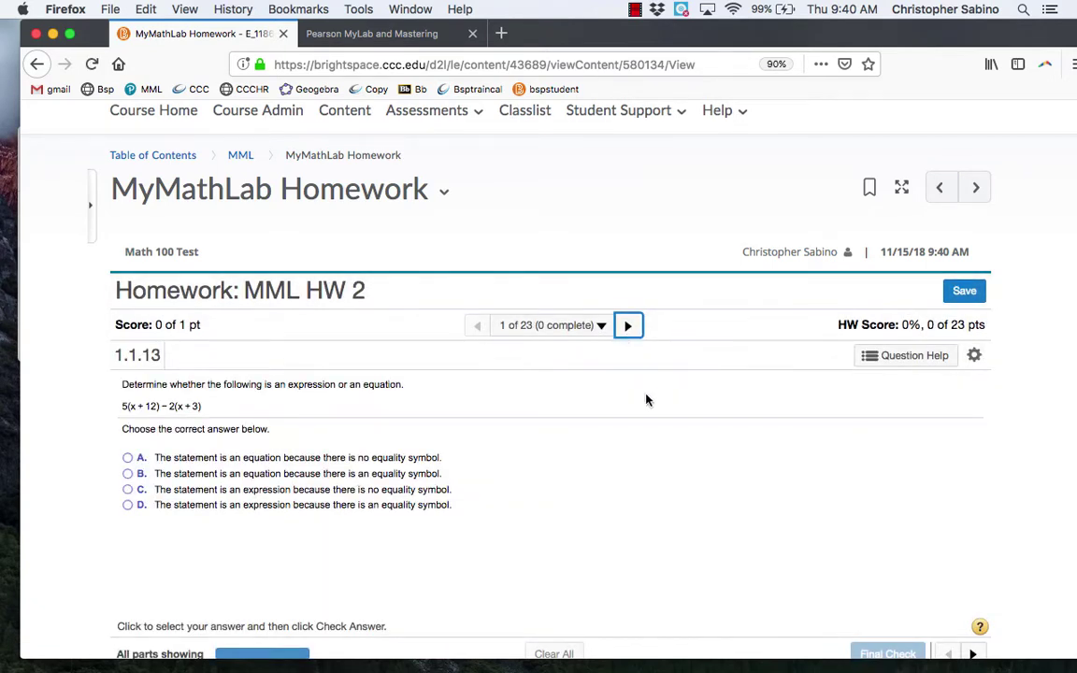
scroll(667, 369, "down", 1)
scroll(666, 364, "down", 2)
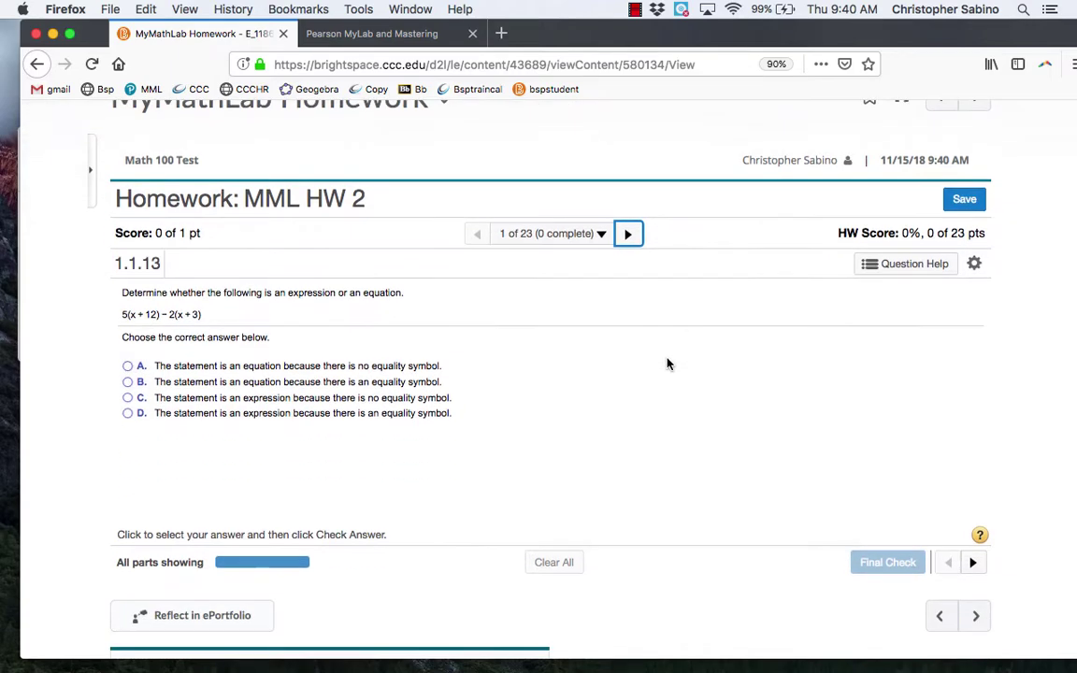
scroll(666, 364, "up", 5)
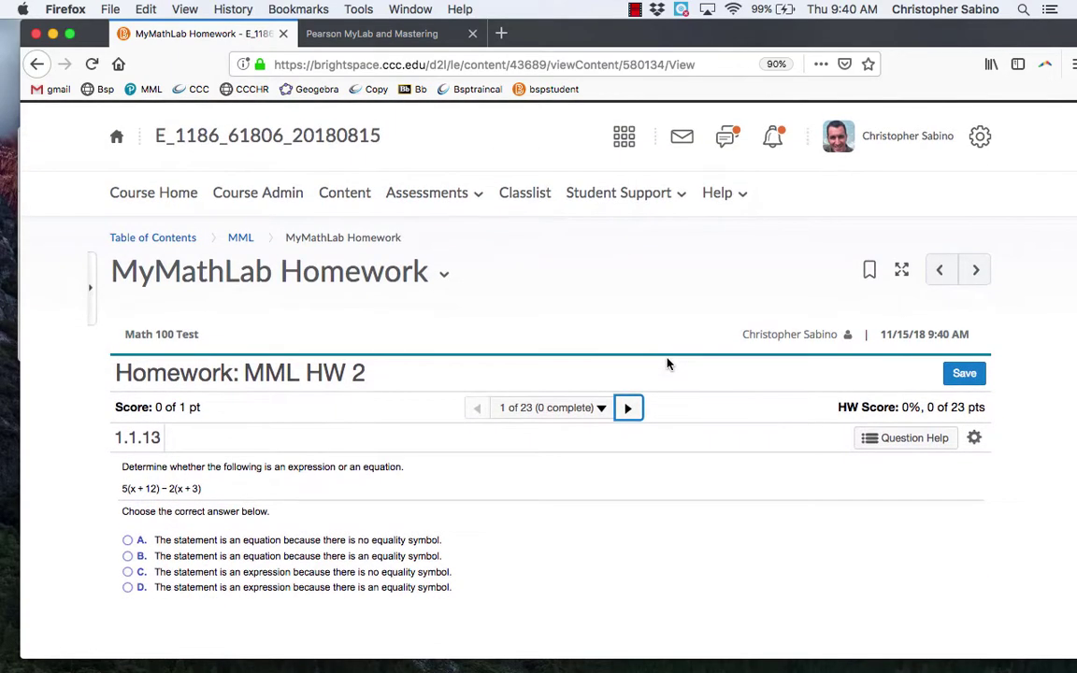
Leave the homework page and, via Bulk Edit, make MyMathLab Homework open as an external resource
left_click(240, 238)
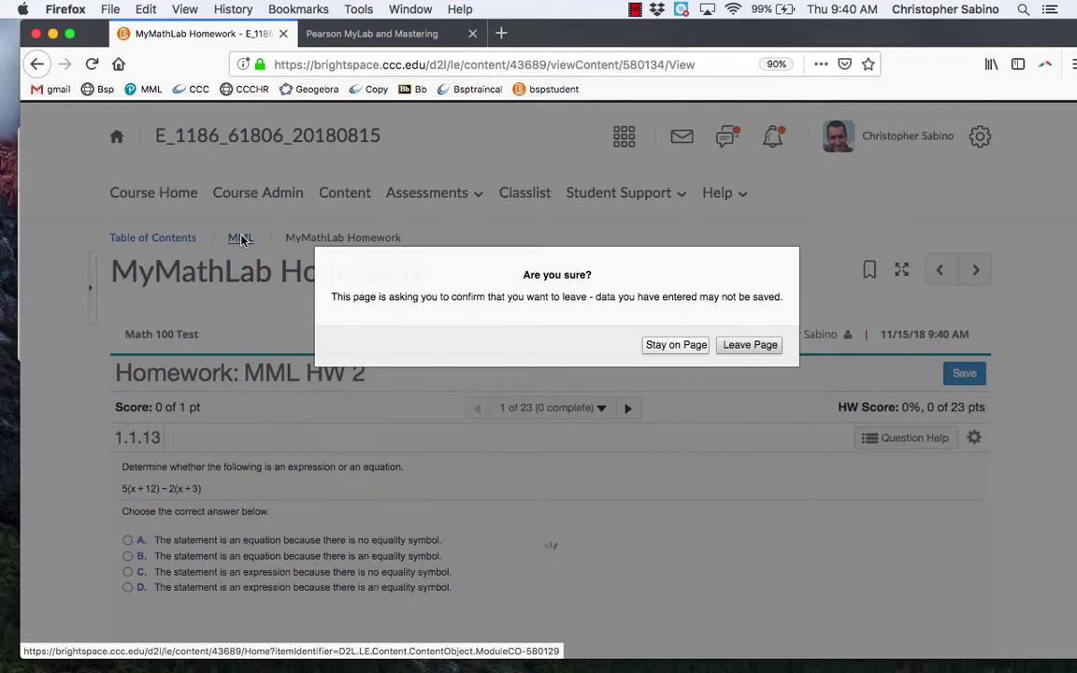
left_click(748, 345)
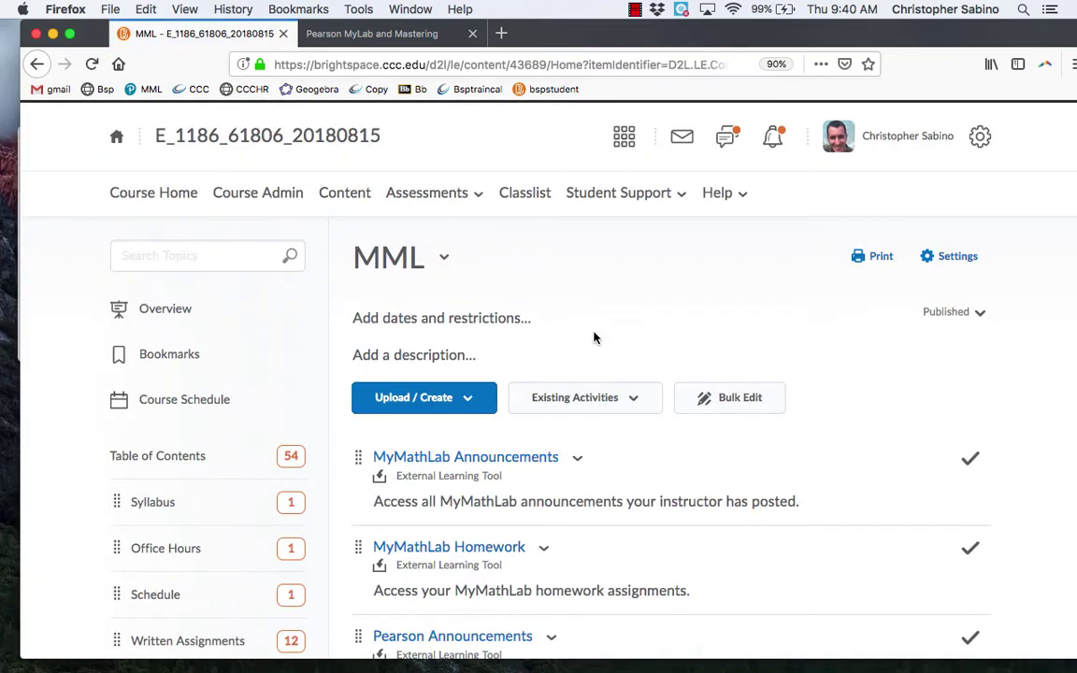
scroll(593, 336, "down", 4)
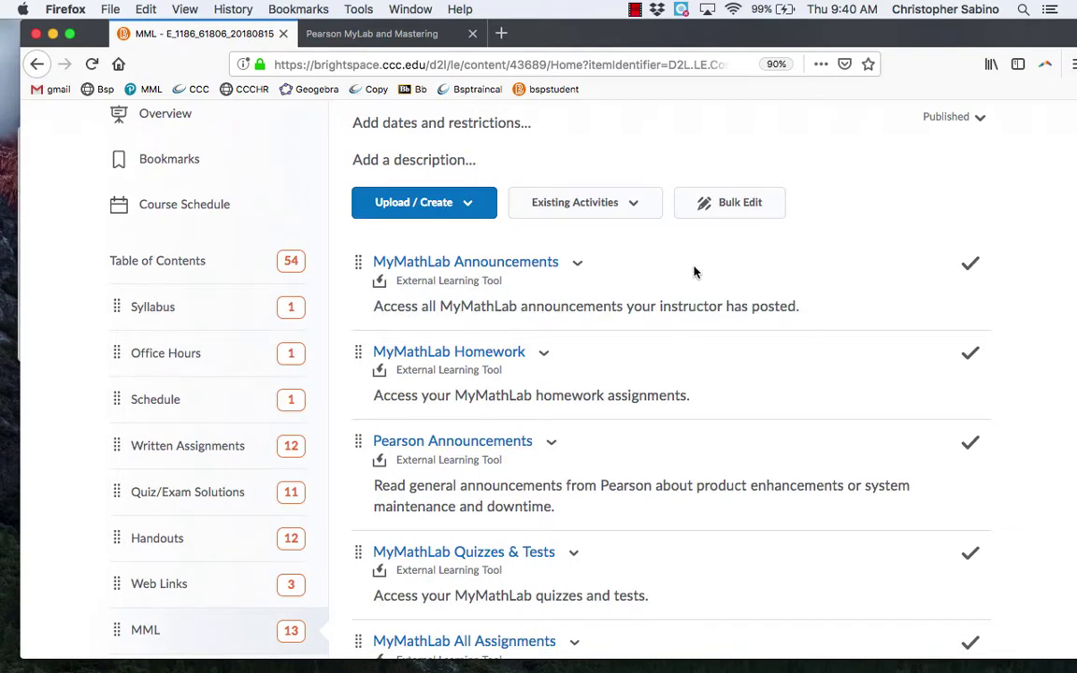
left_click(721, 210)
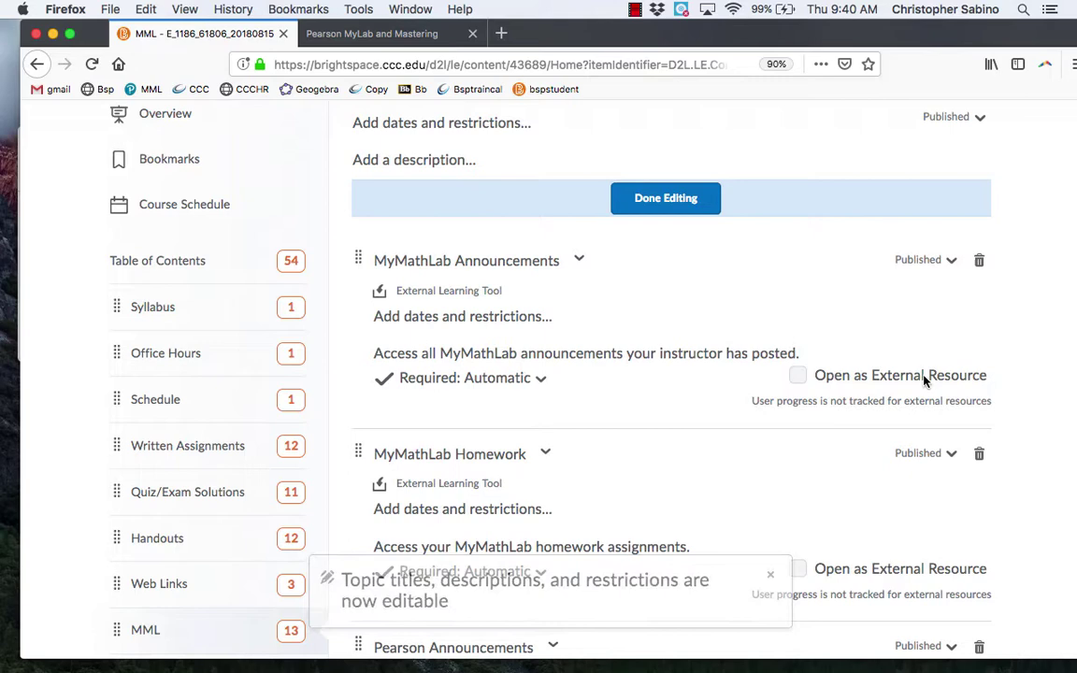
scroll(778, 372, "down", 2)
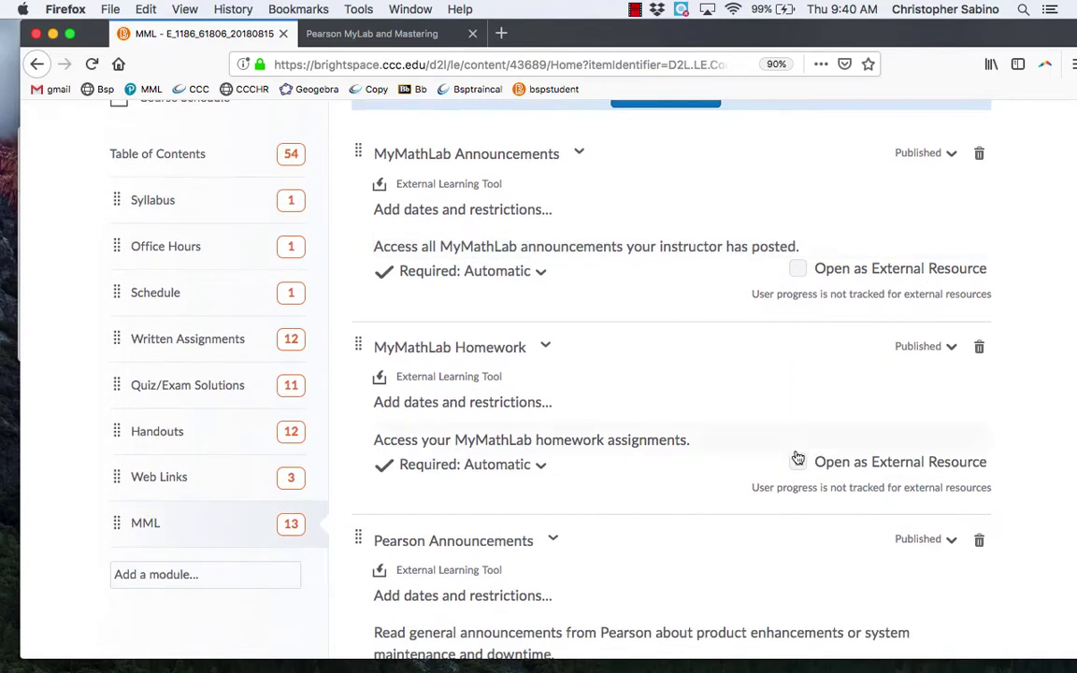
scroll(733, 397, "up", 2)
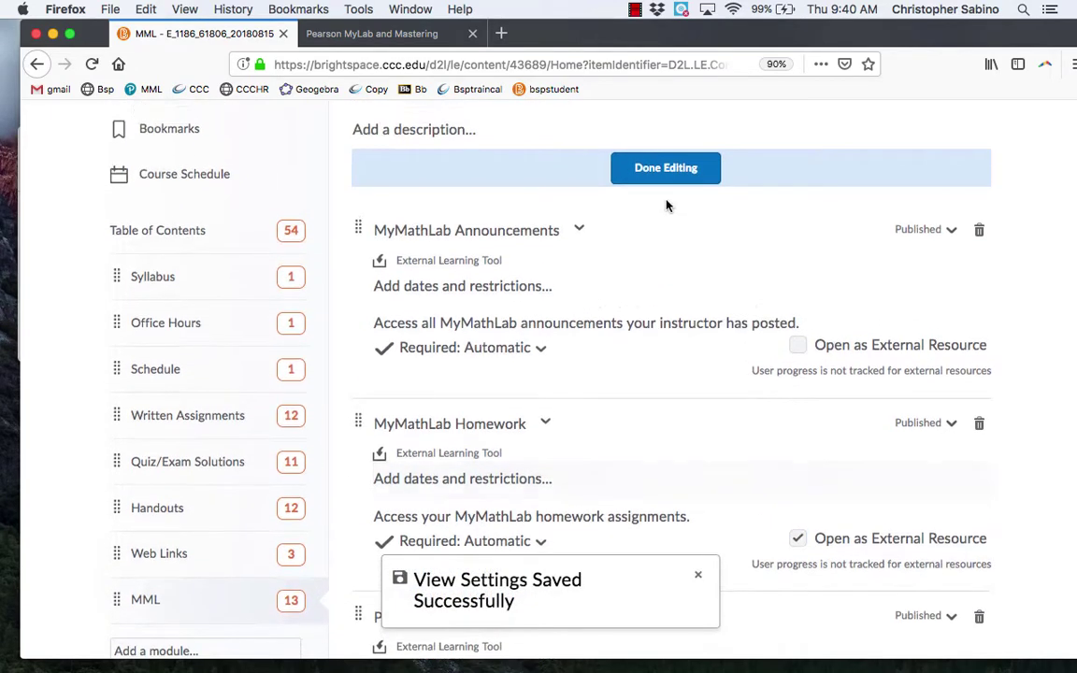
left_click(655, 176)
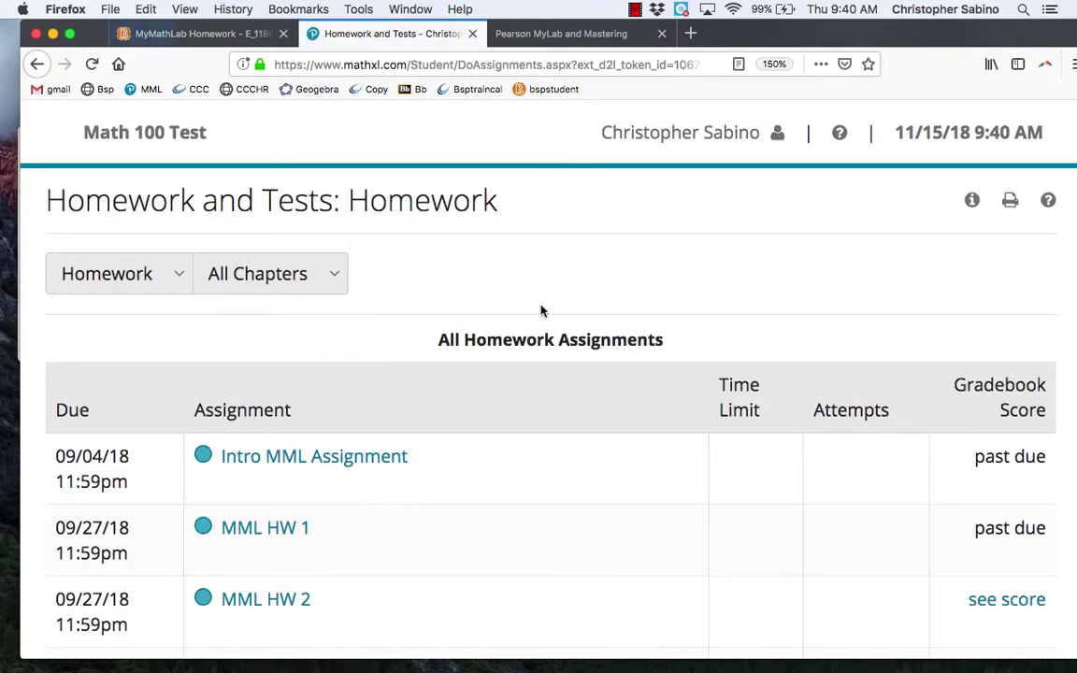
Review the MathXL Homework and Tests list, where MML HW 2 now shows a score
scroll(537, 342, "down", 1)
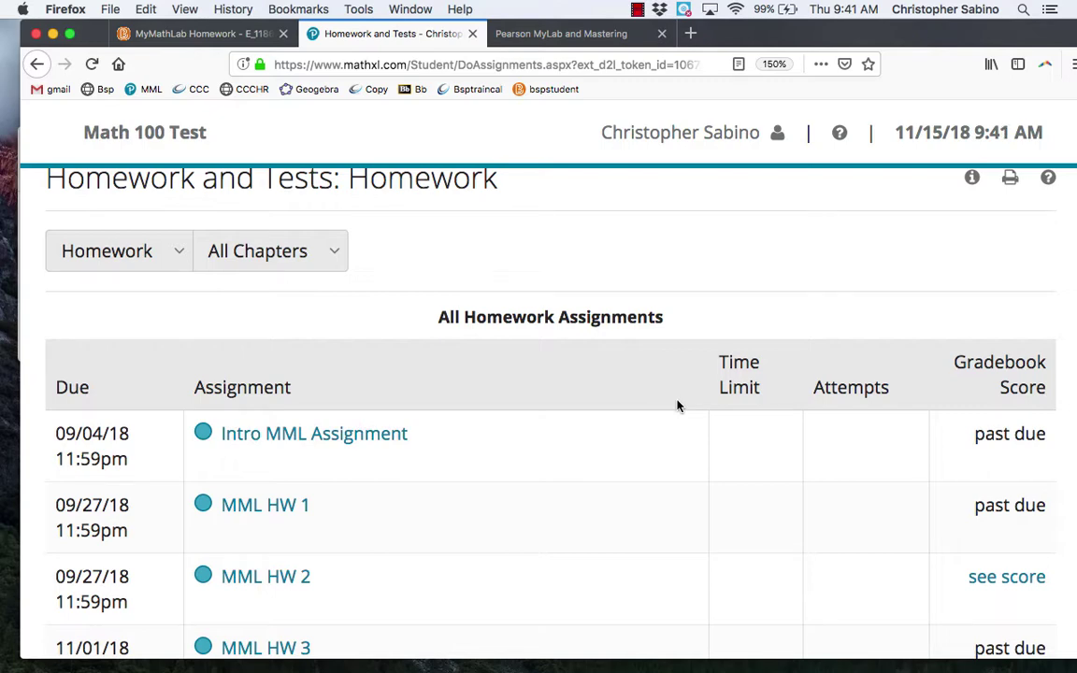
Switch back to Brightspace and scroll the MML module's topic list down to eText Course Home
left_click(218, 36)
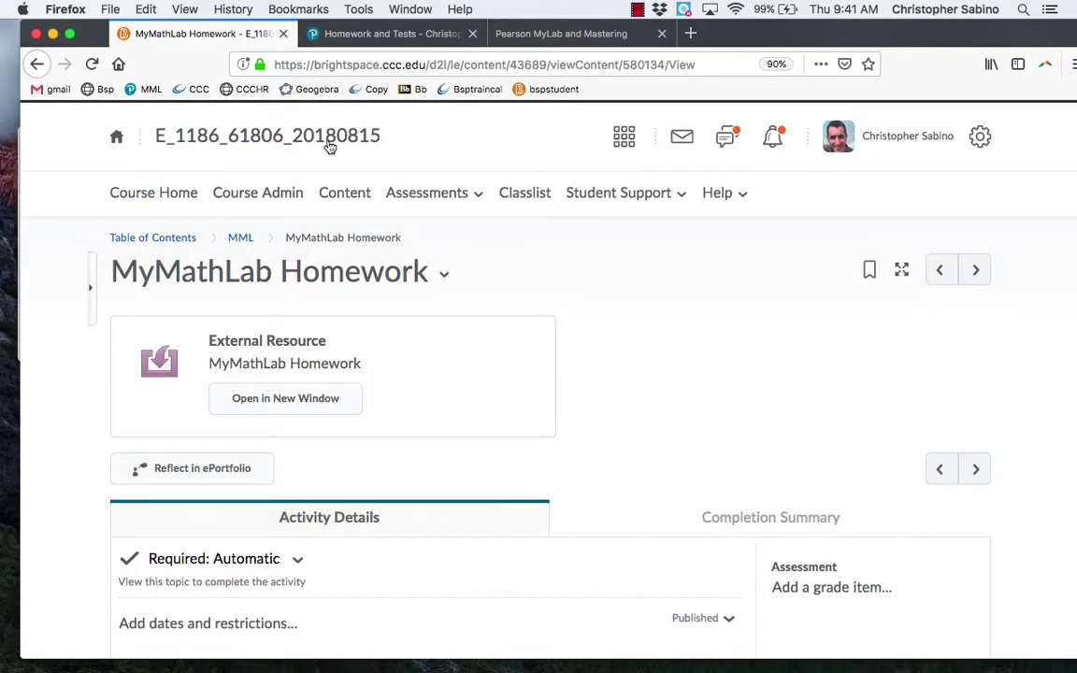
left_click(240, 238)
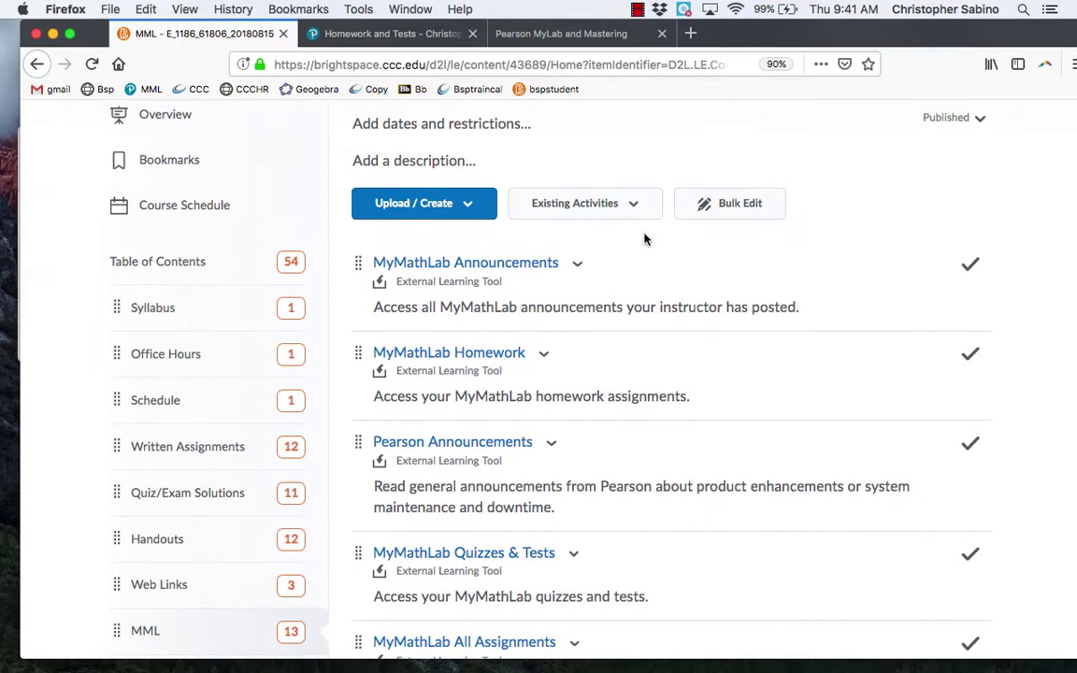
scroll(705, 252, "down", 2)
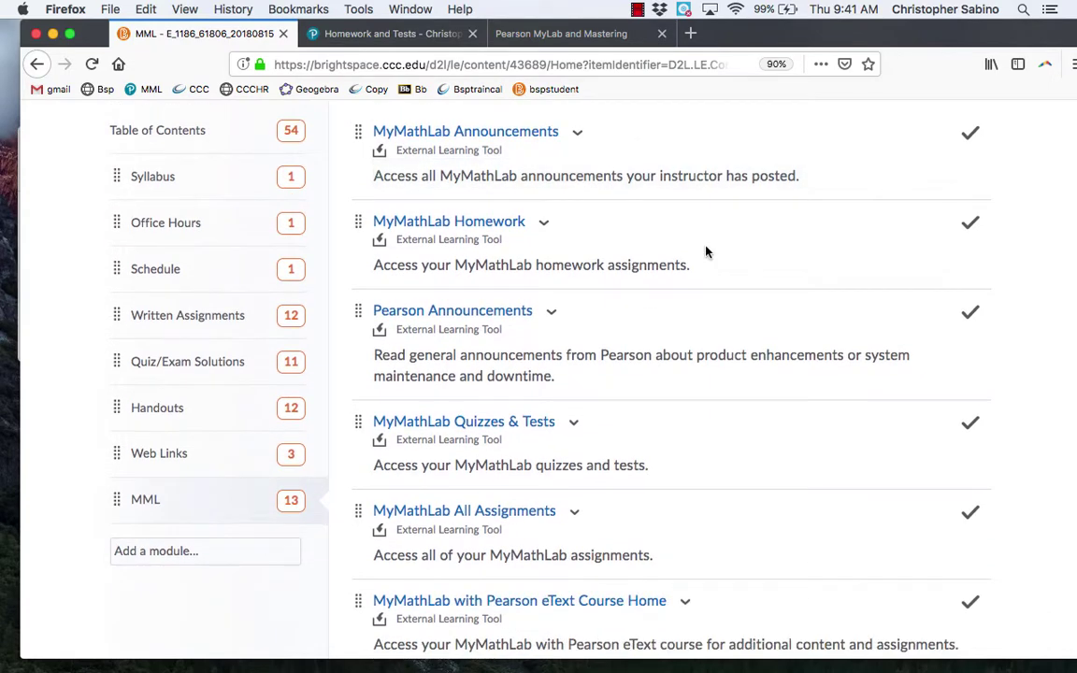
scroll(673, 256, "down", 1)
scroll(673, 255, "down", 3)
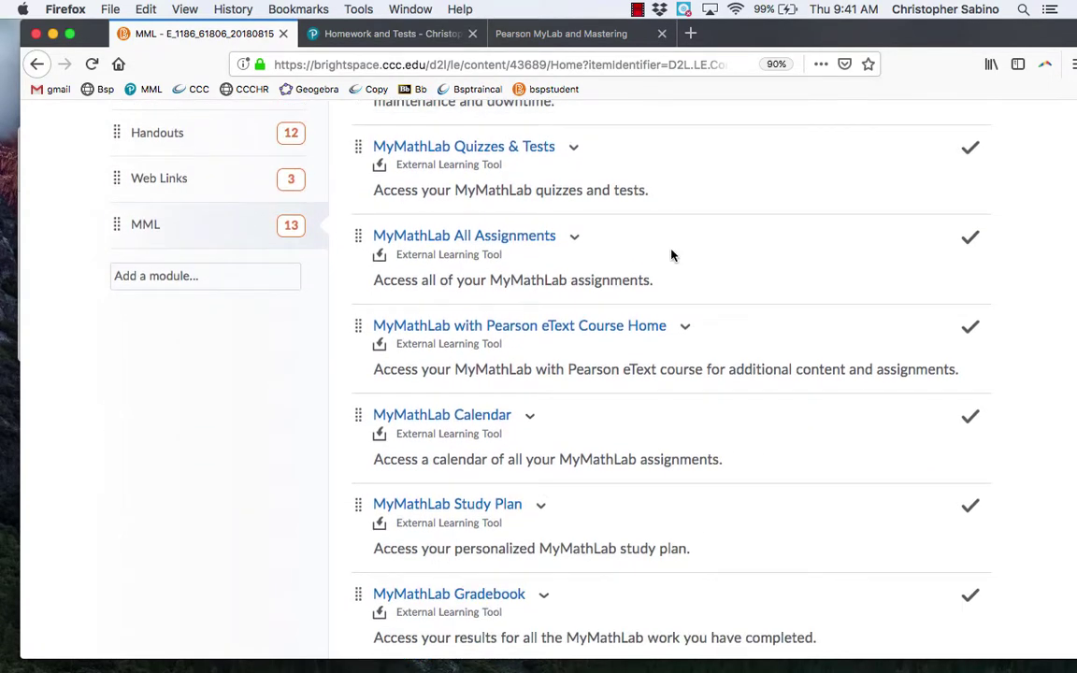
scroll(642, 293, "up", 2)
scroll(640, 291, "up", 2)
scroll(639, 291, "down", 2)
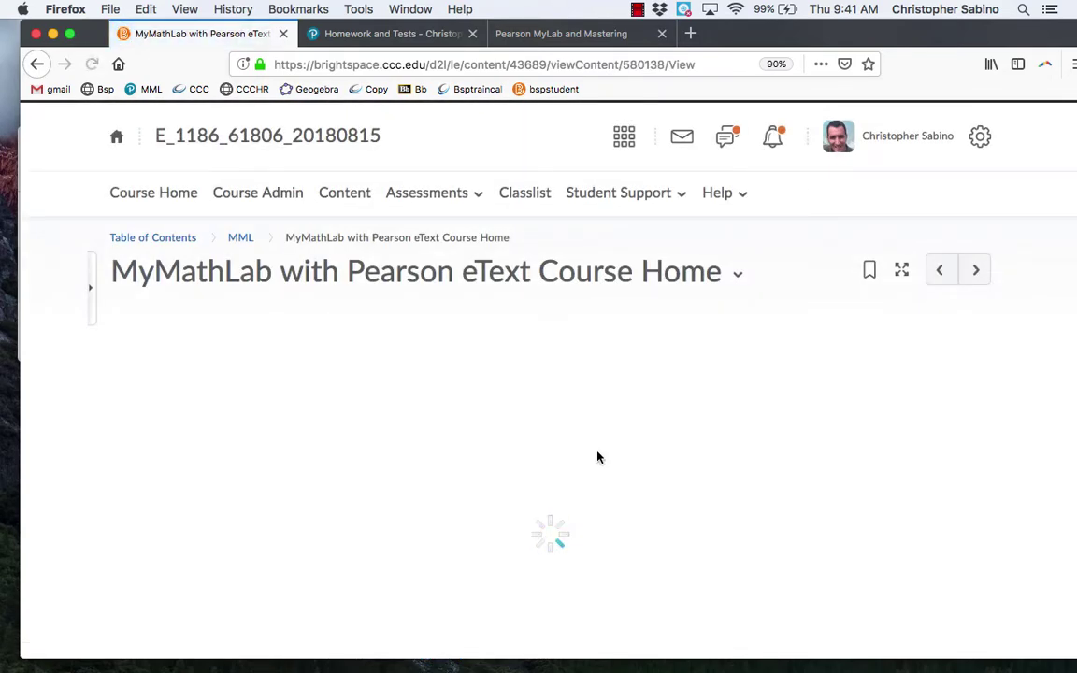
scroll(570, 385, "down", 1)
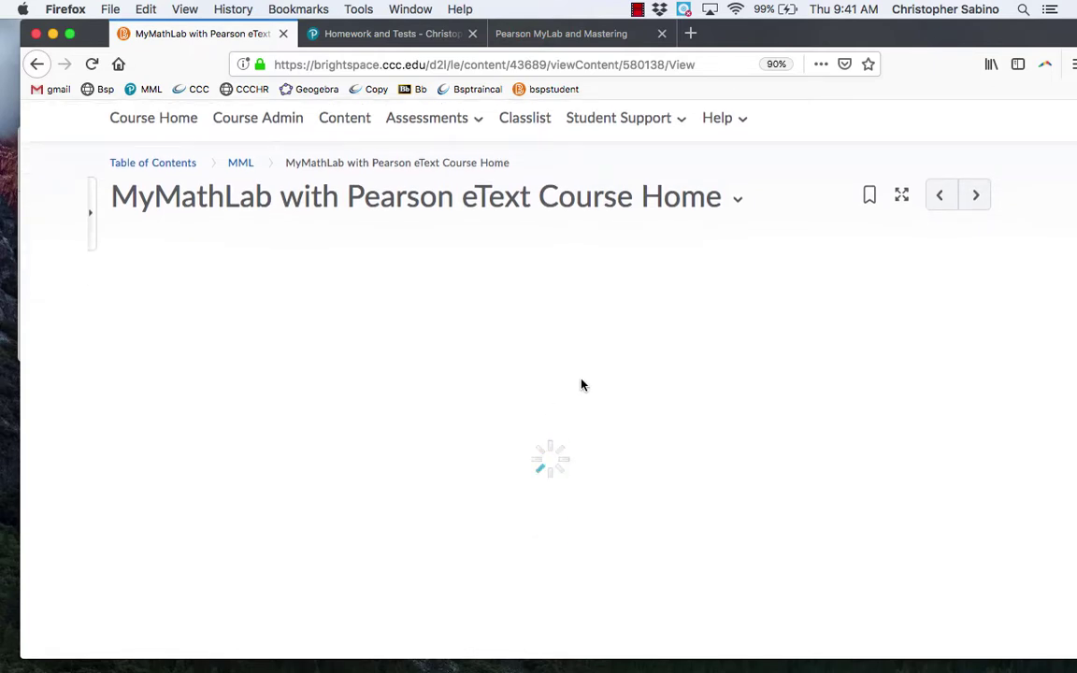
scroll(581, 385, "up", 1)
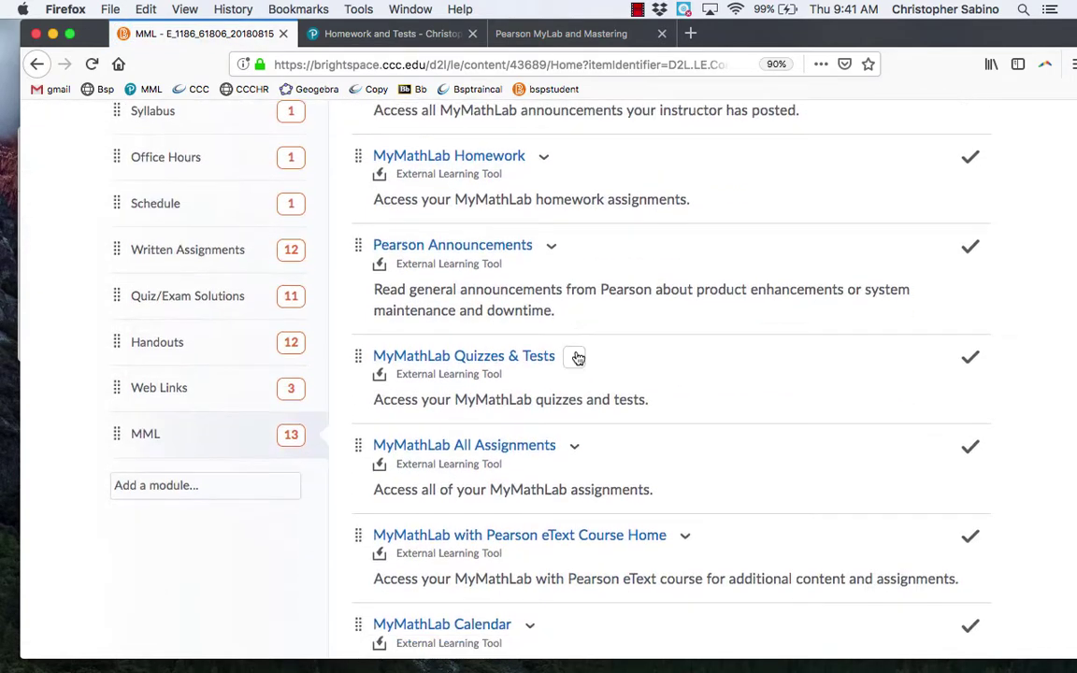
scroll(579, 359, "down", 1)
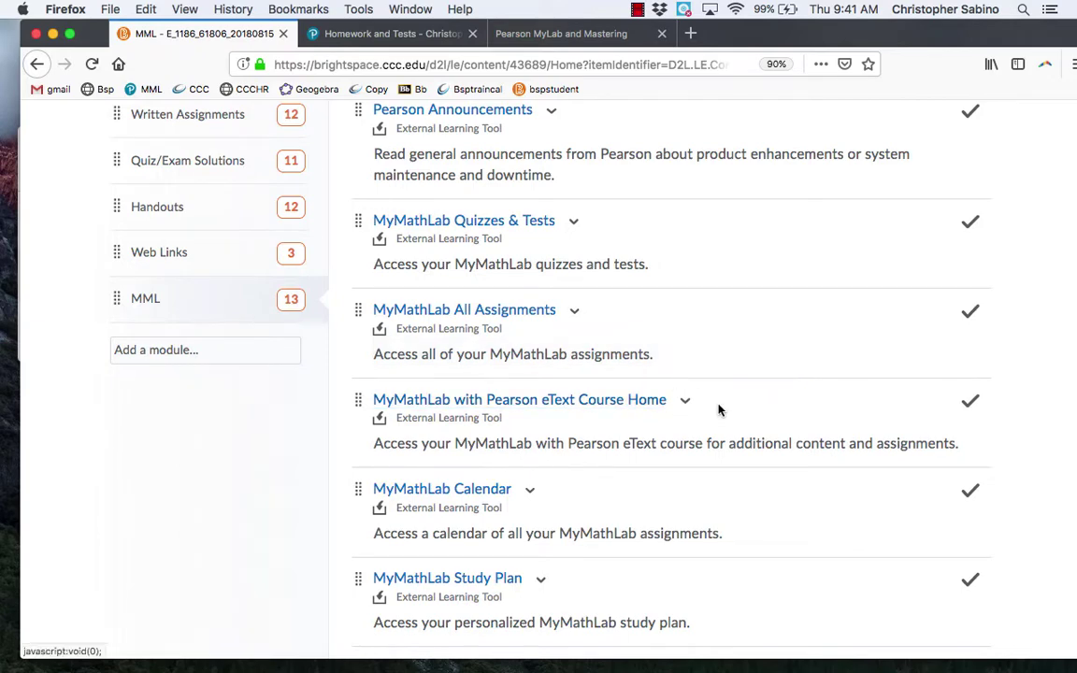
Edit eText Course Home's properties in place and tick Open as External Resource
left_click(686, 400)
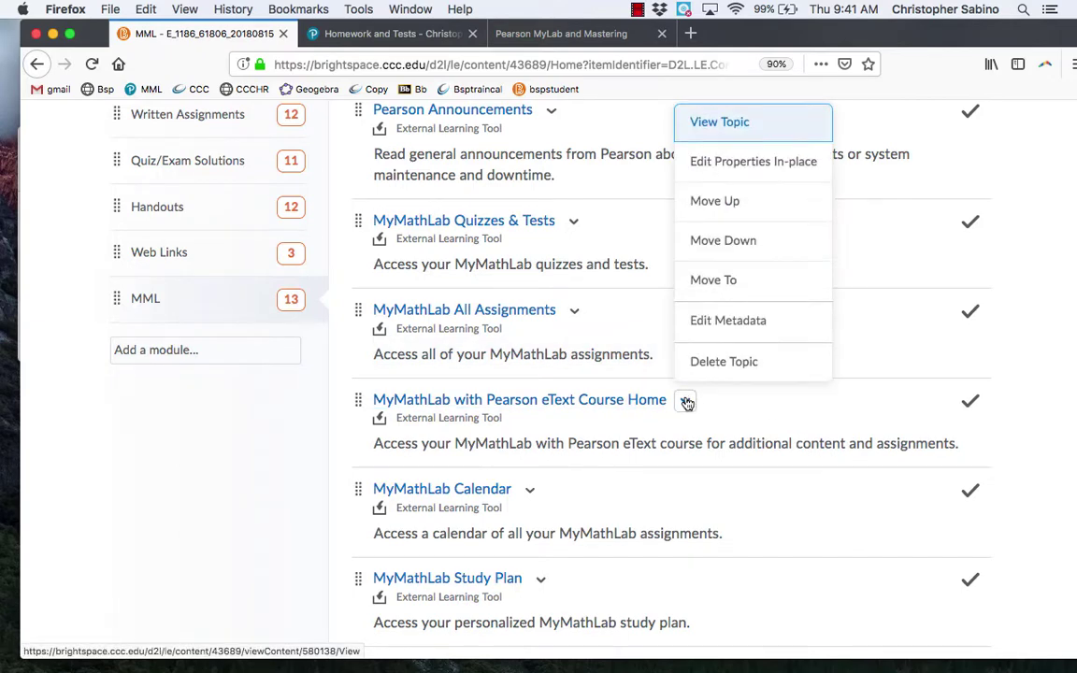
left_click(733, 162)
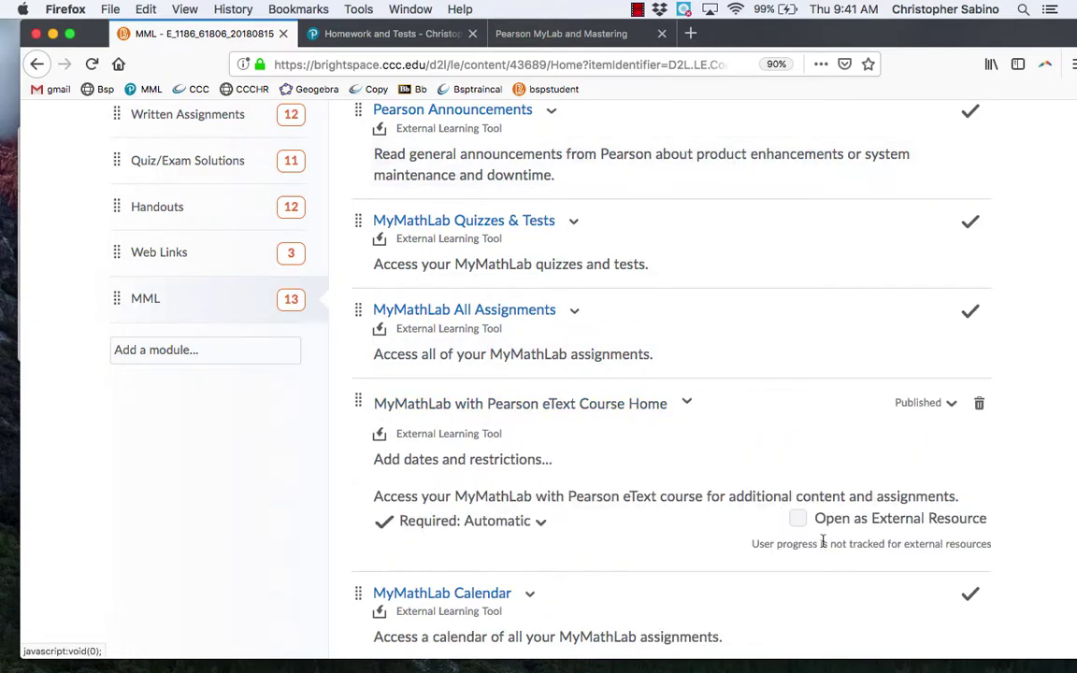
left_click(798, 517)
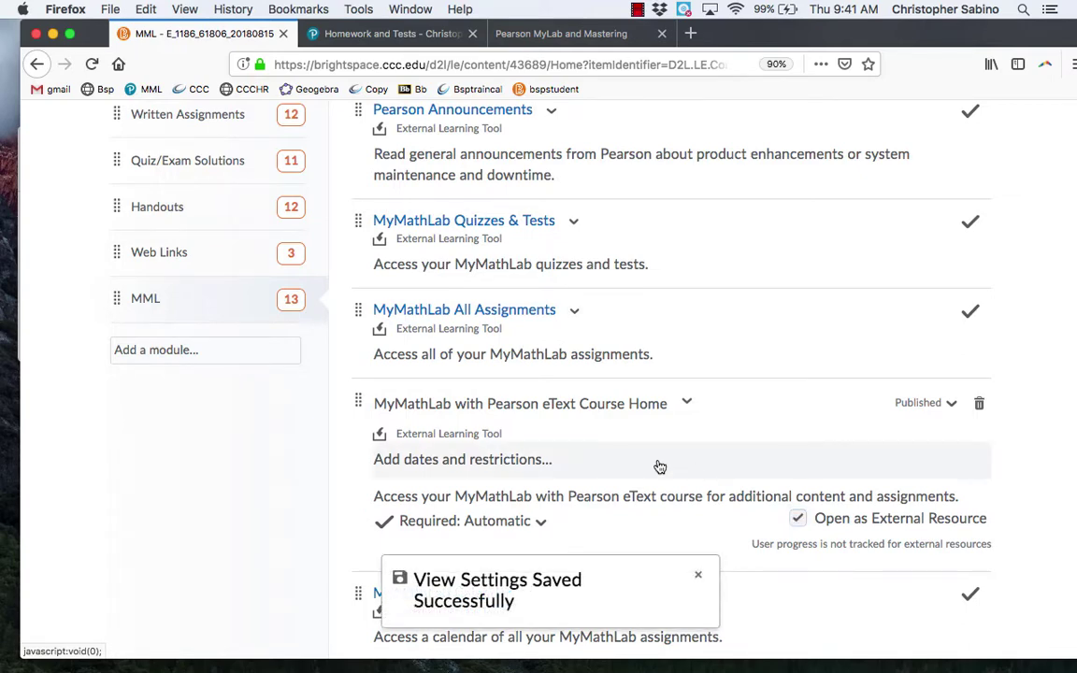
scroll(660, 466, "down", 8)
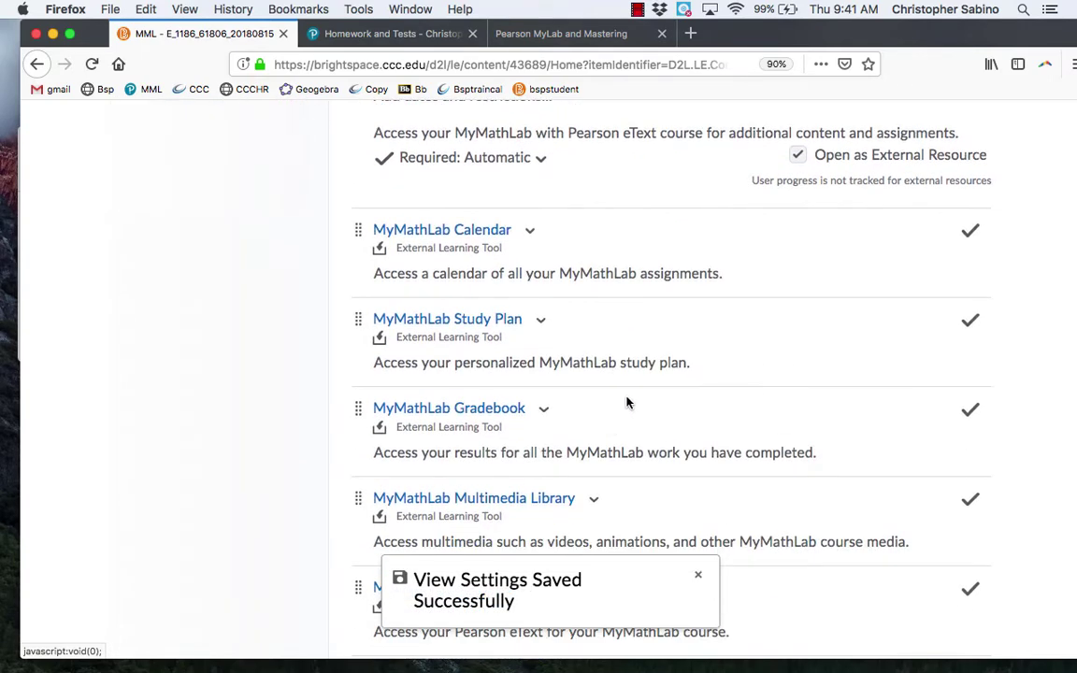
scroll(626, 401, "down", 5)
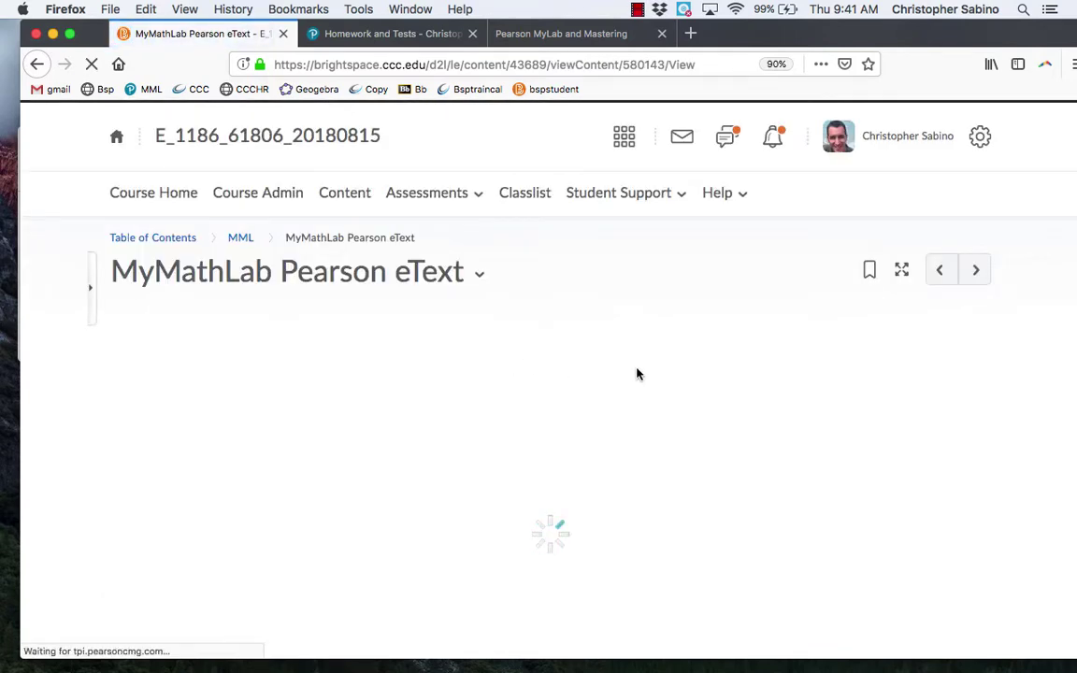
scroll(636, 373, "down", 1)
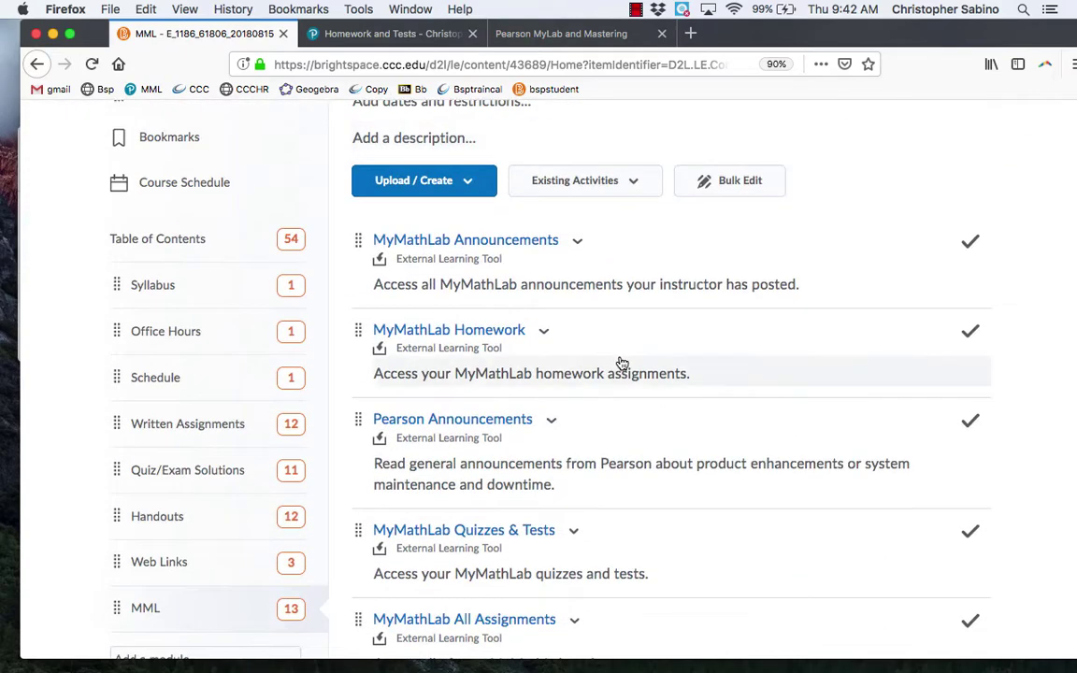
Under Bulk Edit, switch Pearson Announcements, MyMathLab Quizzes & Tests and MyLab and Mastering Tools from Published to Draft
left_click(741, 188)
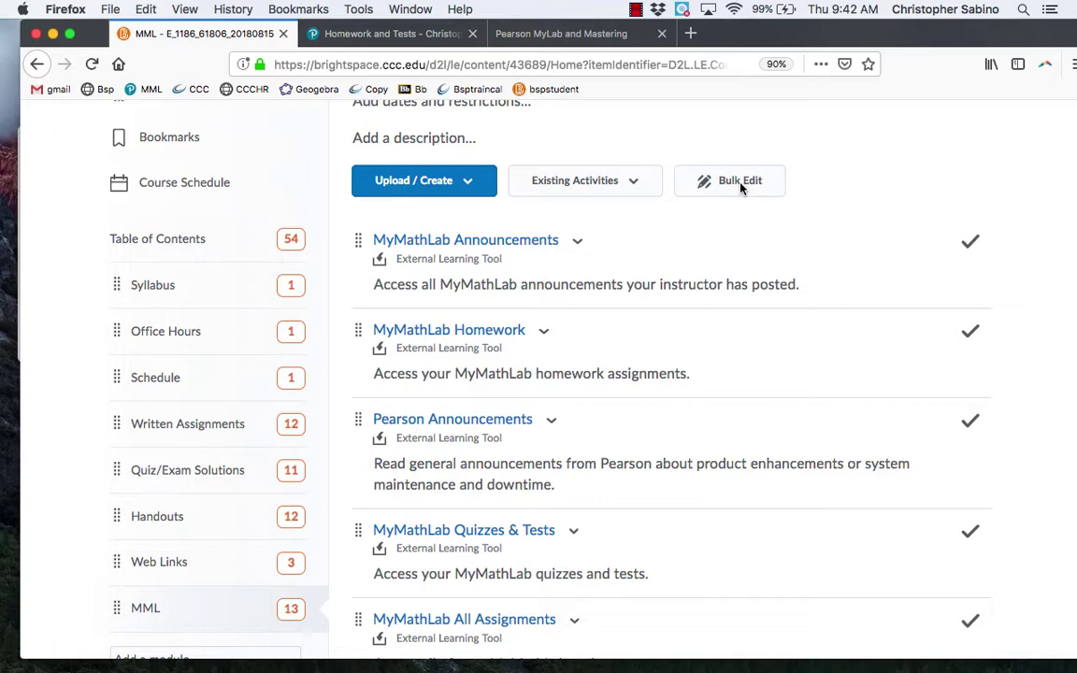
scroll(714, 387, "down", 6)
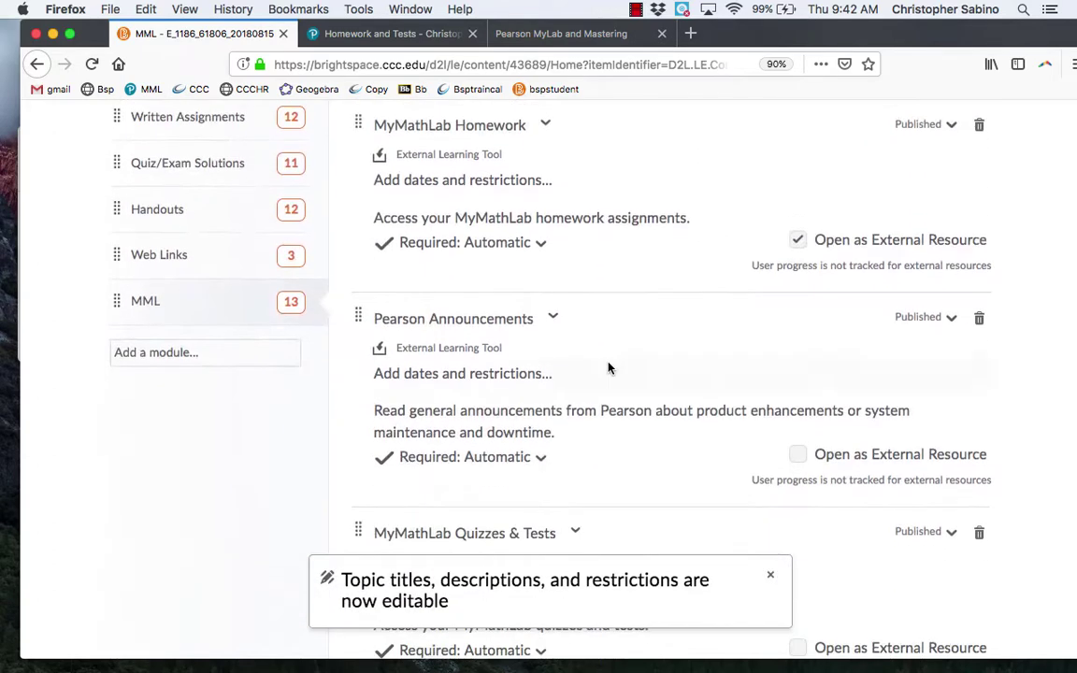
left_click(946, 317)
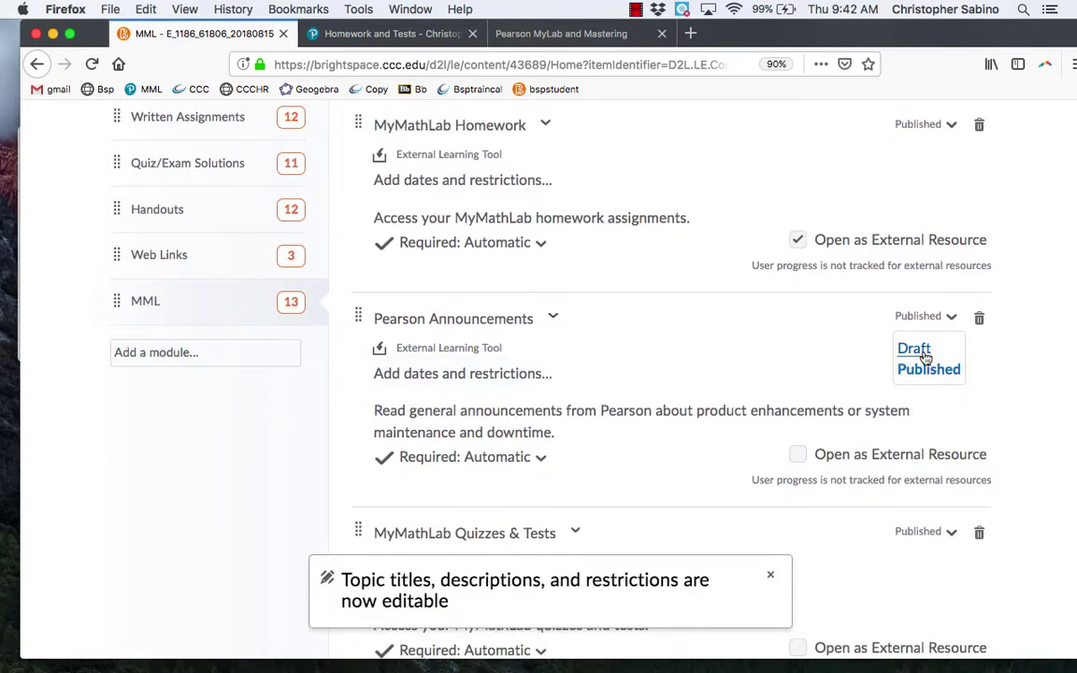
left_click(916, 350)
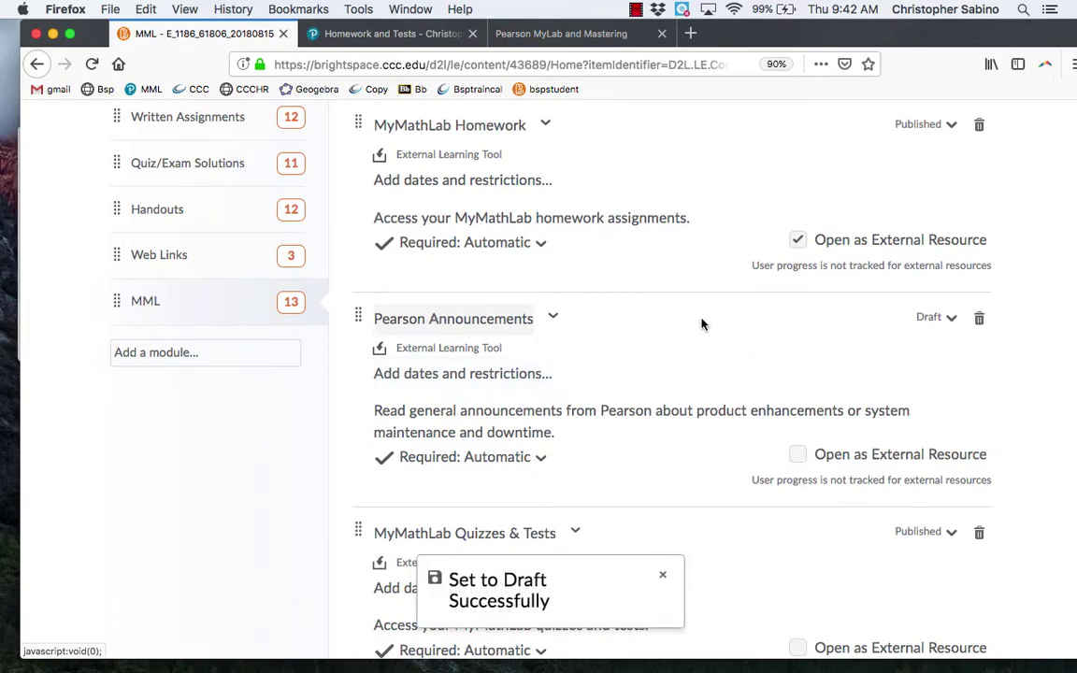
scroll(710, 324, "down", 4)
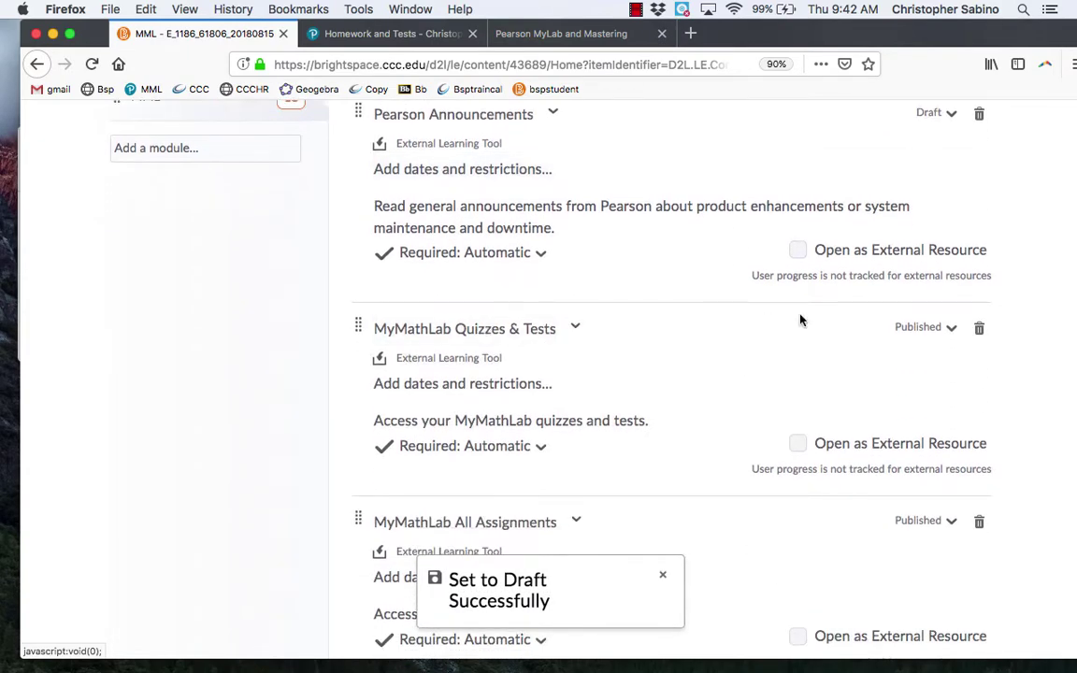
left_click(946, 327)
left_click(919, 360)
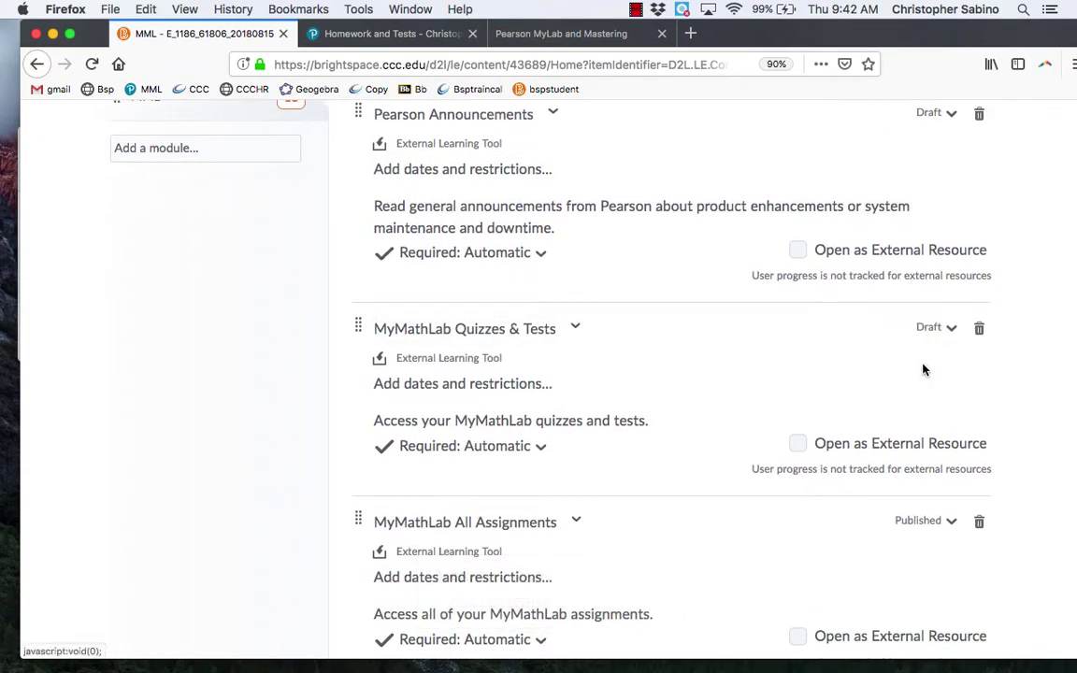
scroll(769, 315, "down", 14)
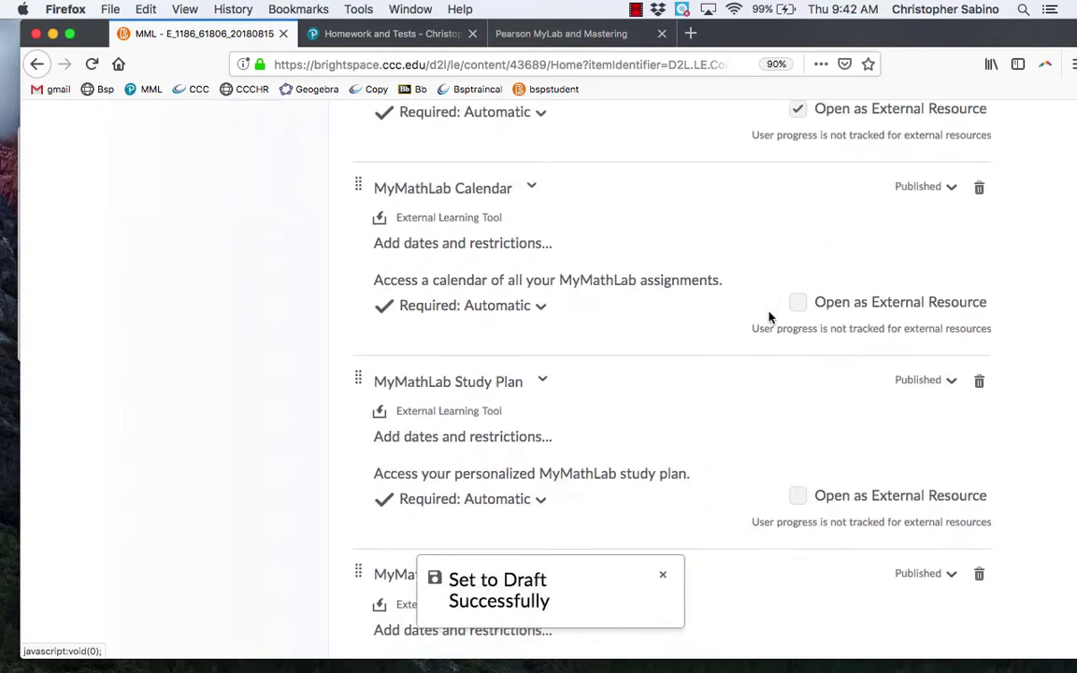
scroll(769, 318, "down", 19)
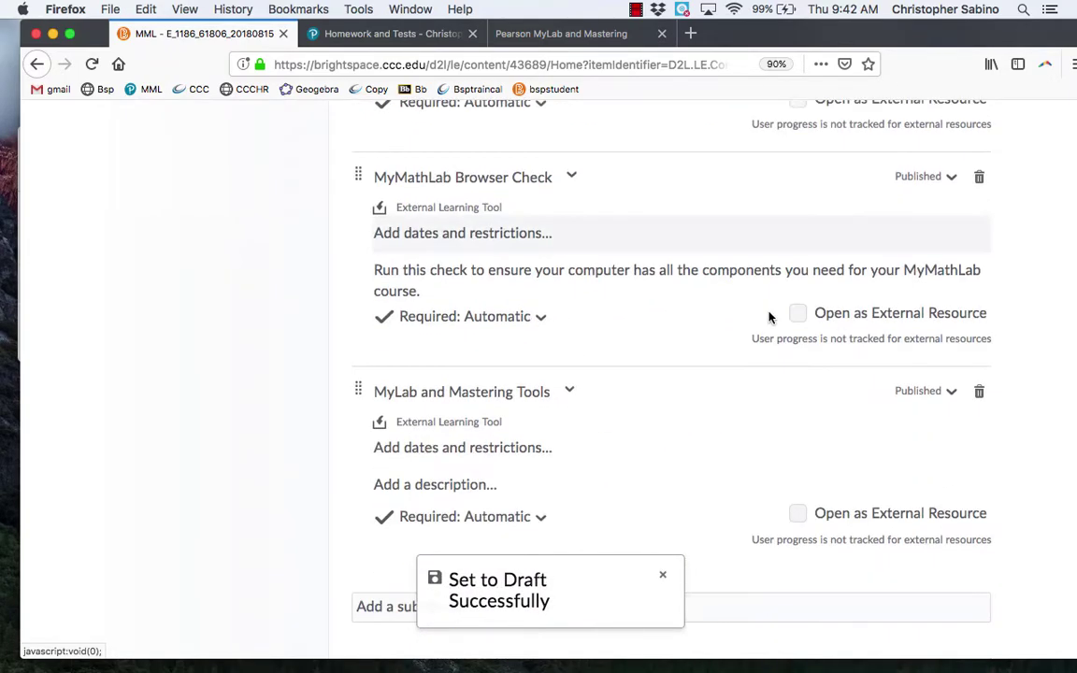
left_click(948, 392)
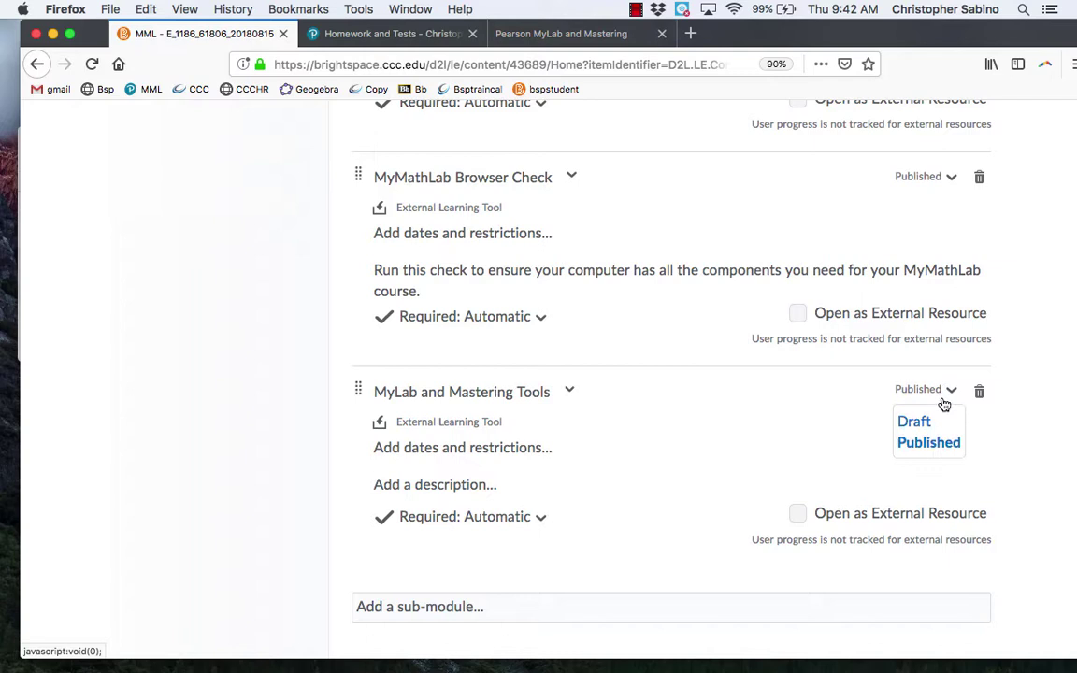
left_click(914, 422)
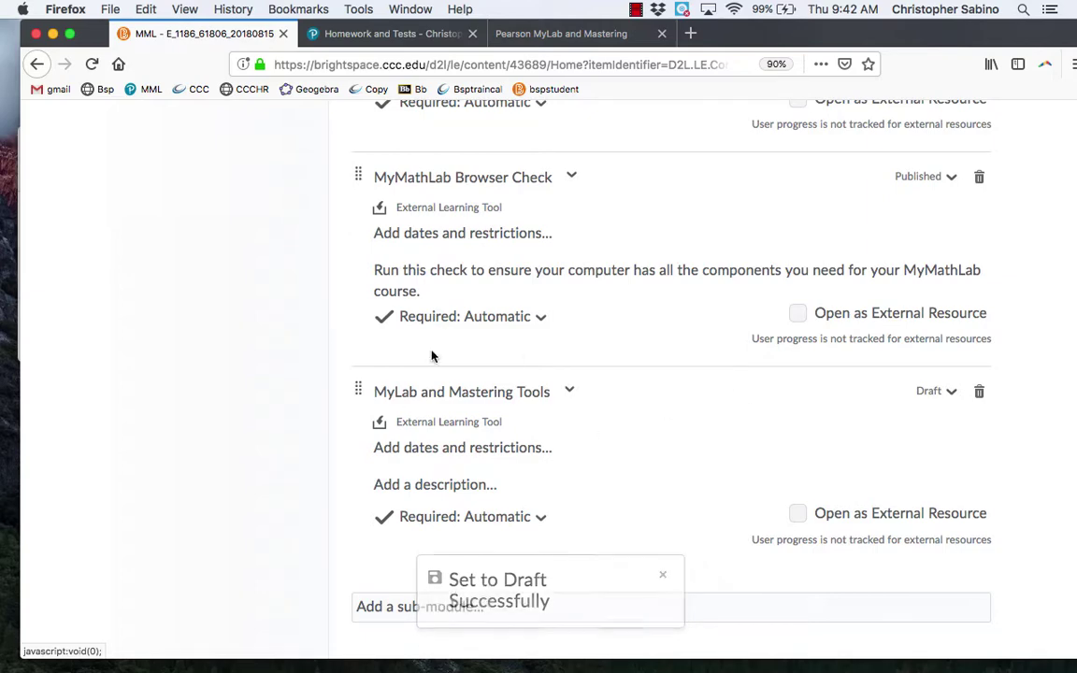
scroll(665, 392, "up", 3)
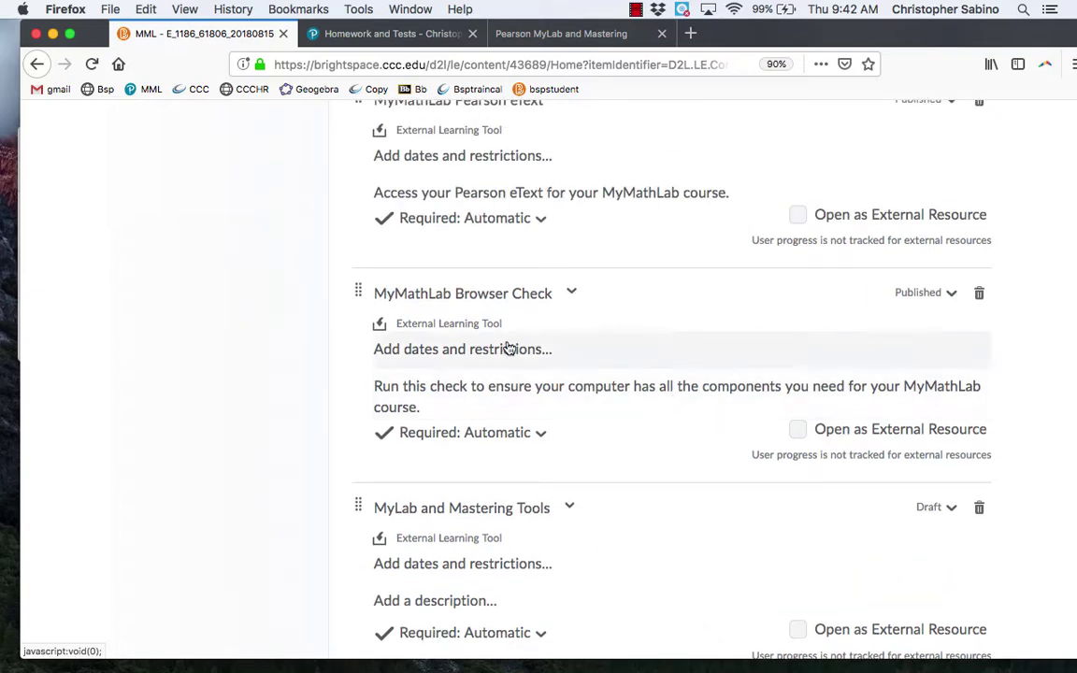
scroll(608, 348, "up", 5)
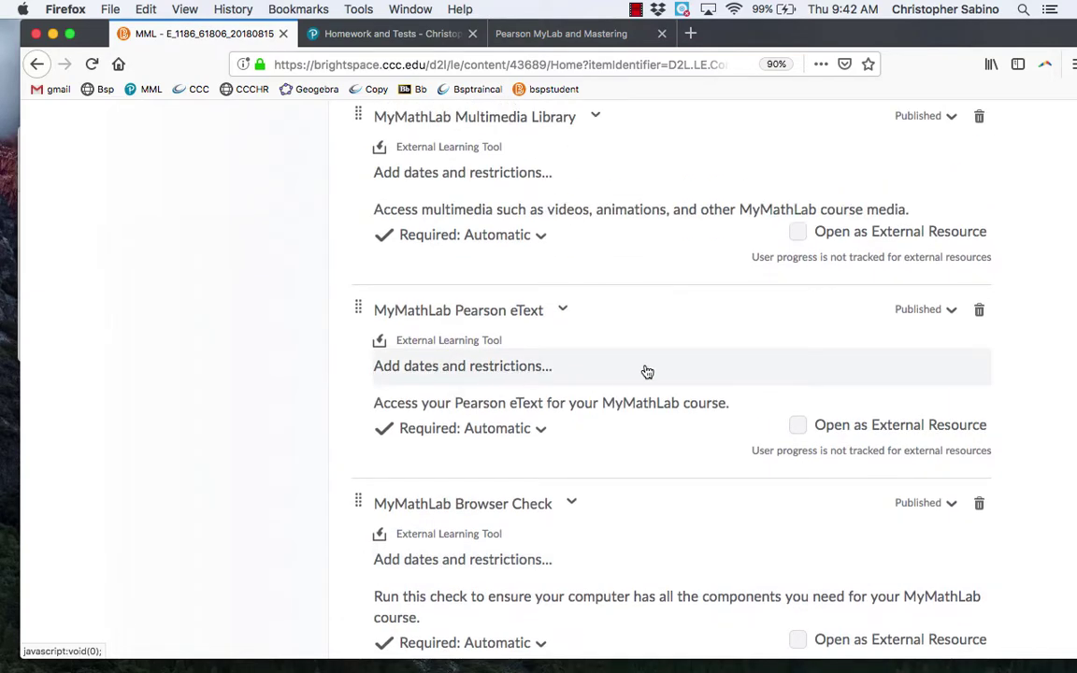
scroll(677, 424, "up", 5)
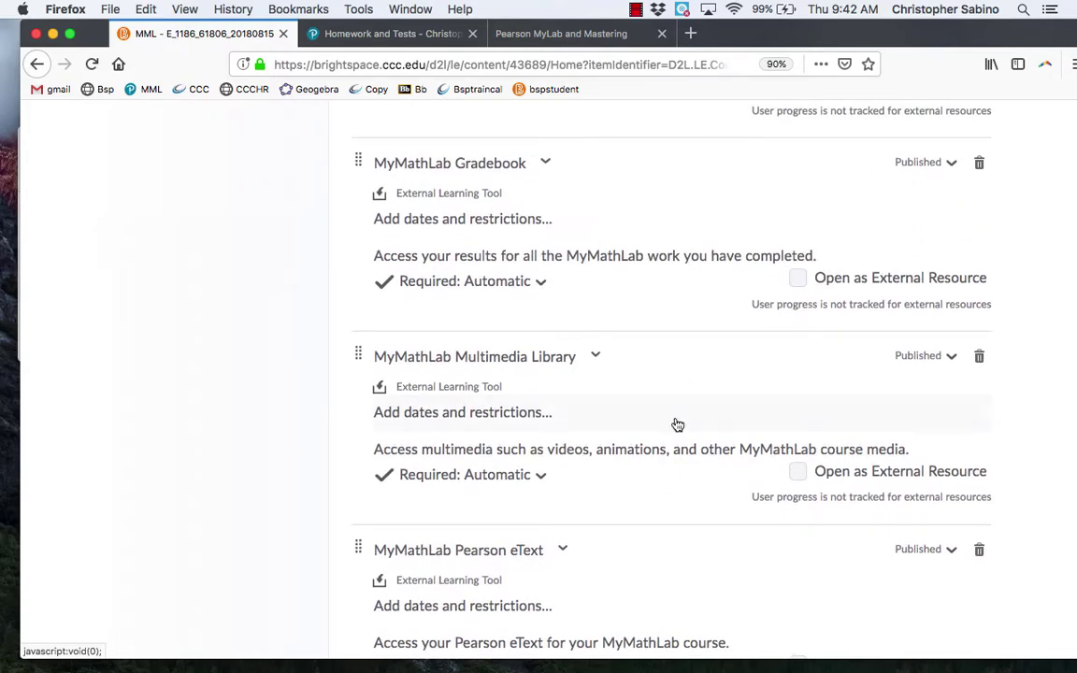
scroll(676, 423, "up", 10)
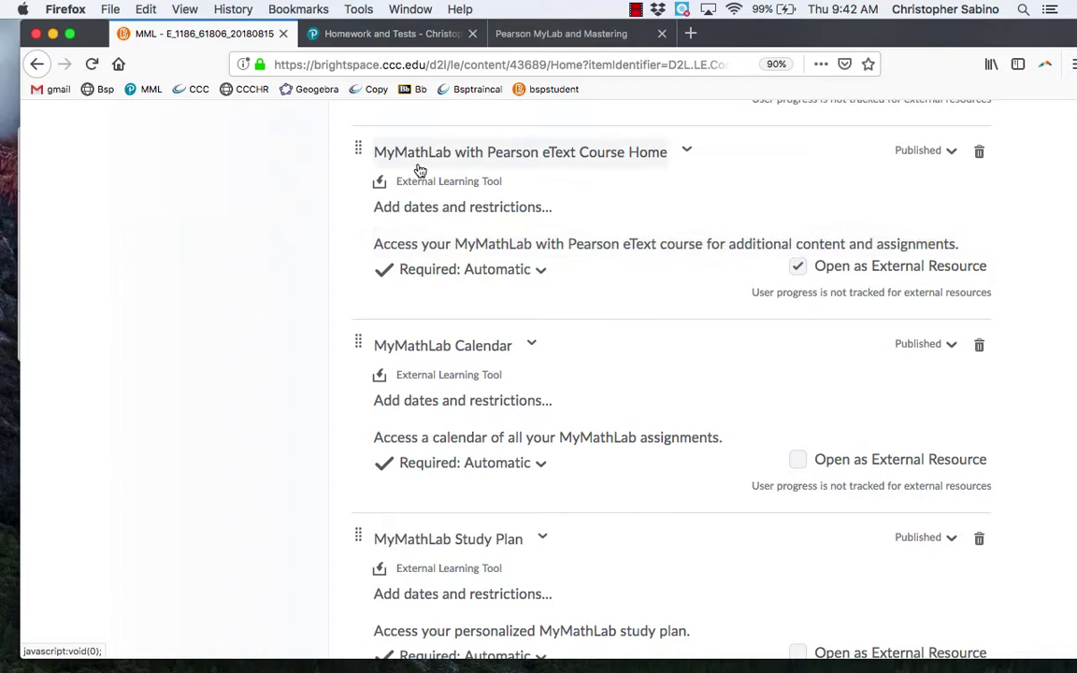
scroll(675, 387, "up", 4)
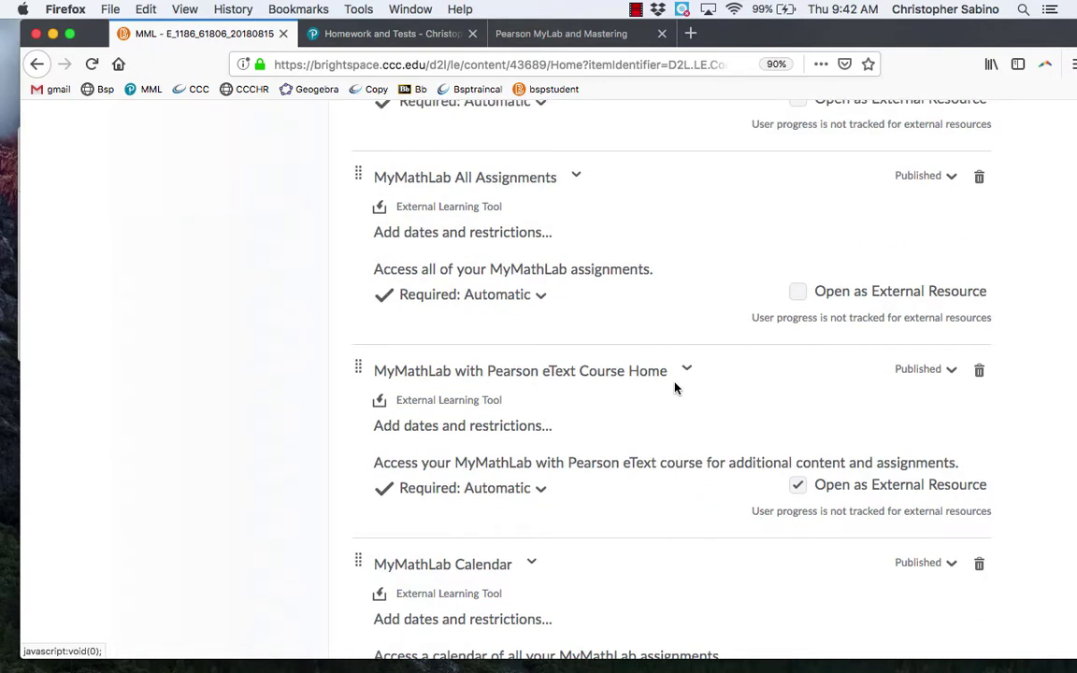
scroll(675, 387, "up", 15)
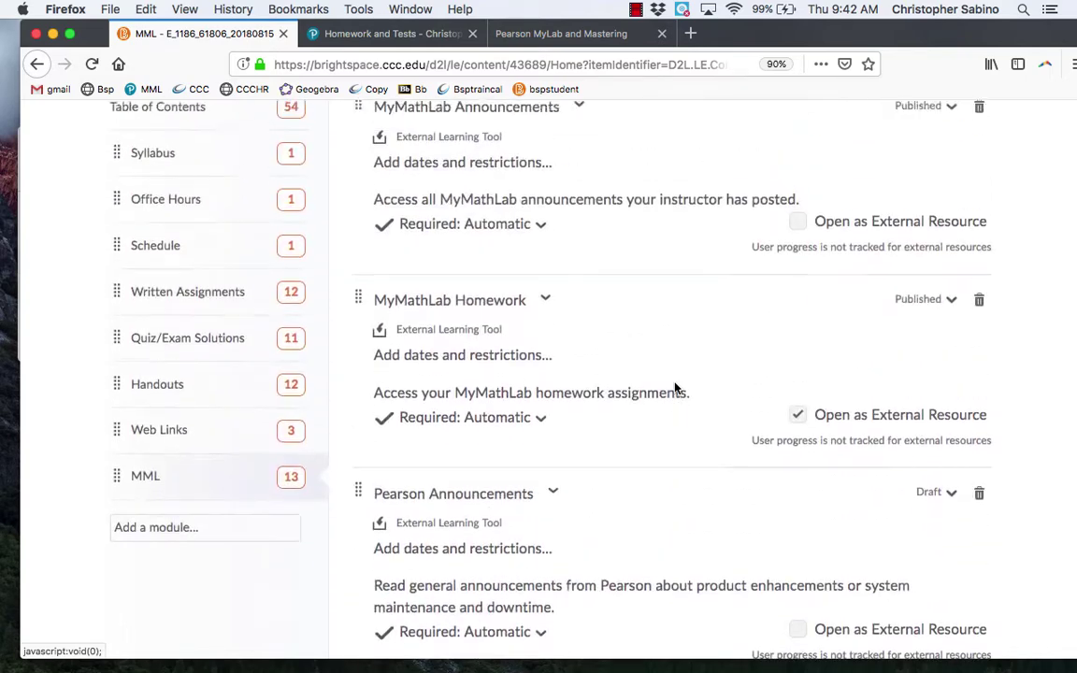
scroll(675, 387, "up", 6)
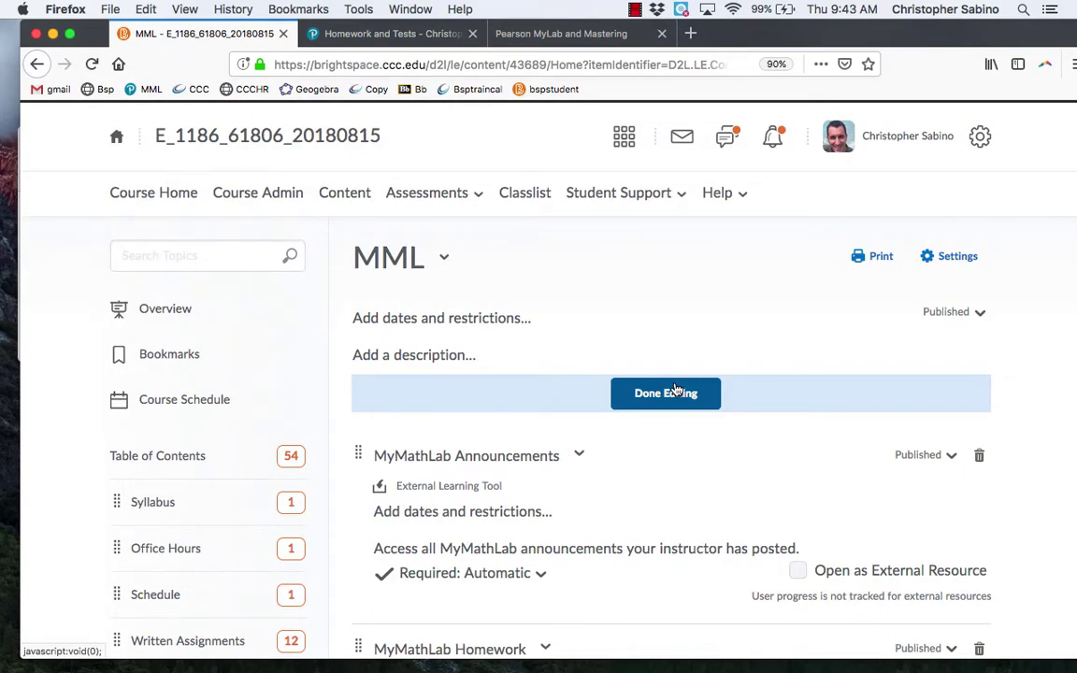
left_click(635, 9)
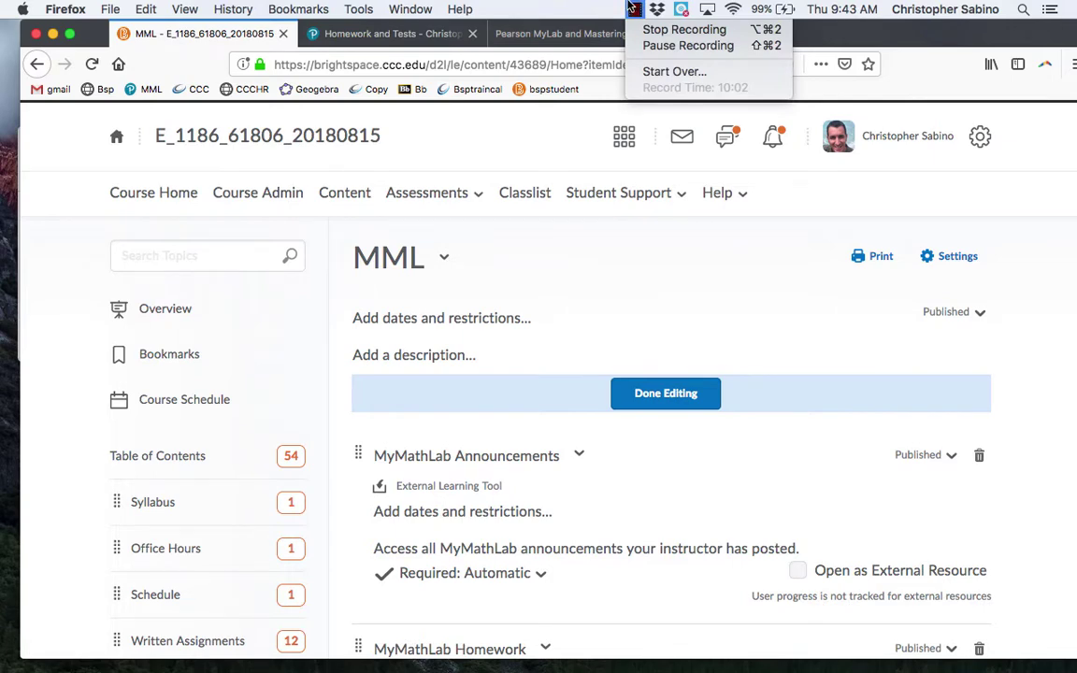
left_click(510, 147)
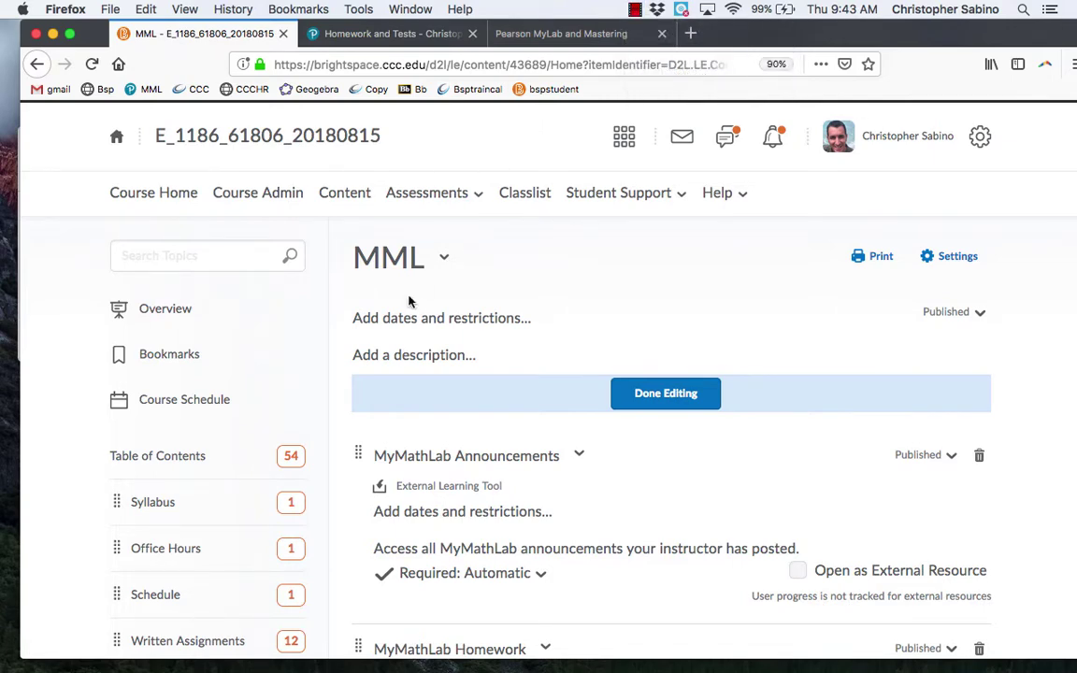
left_click(117, 138)
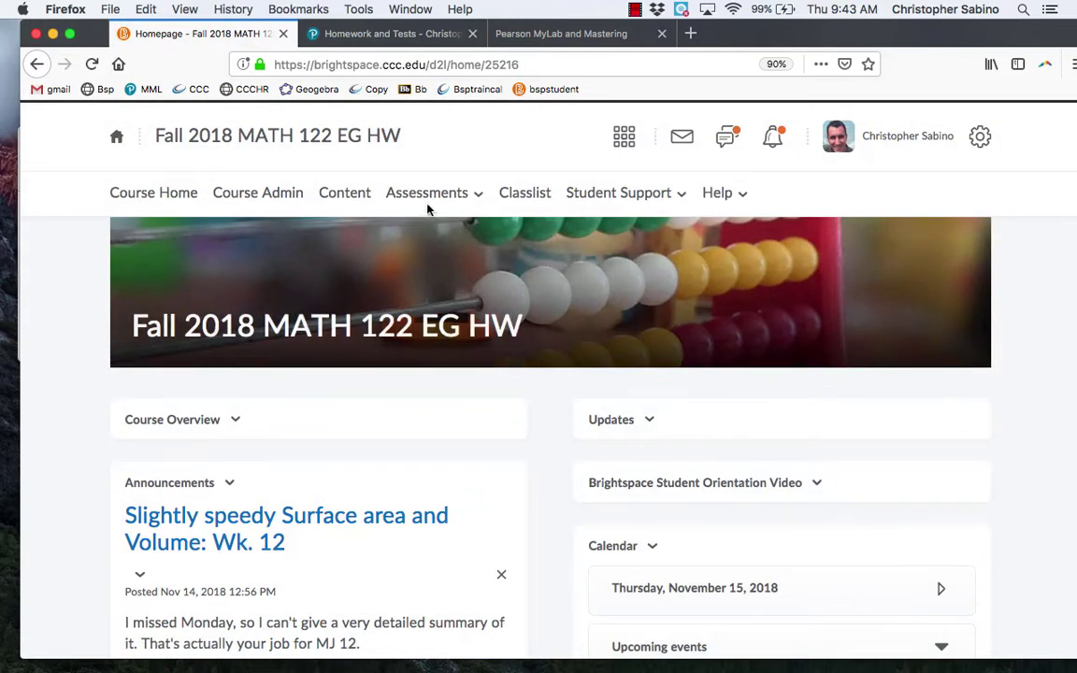
Open the course Content area and expand the MyMathLab module's topics
left_click(344, 194)
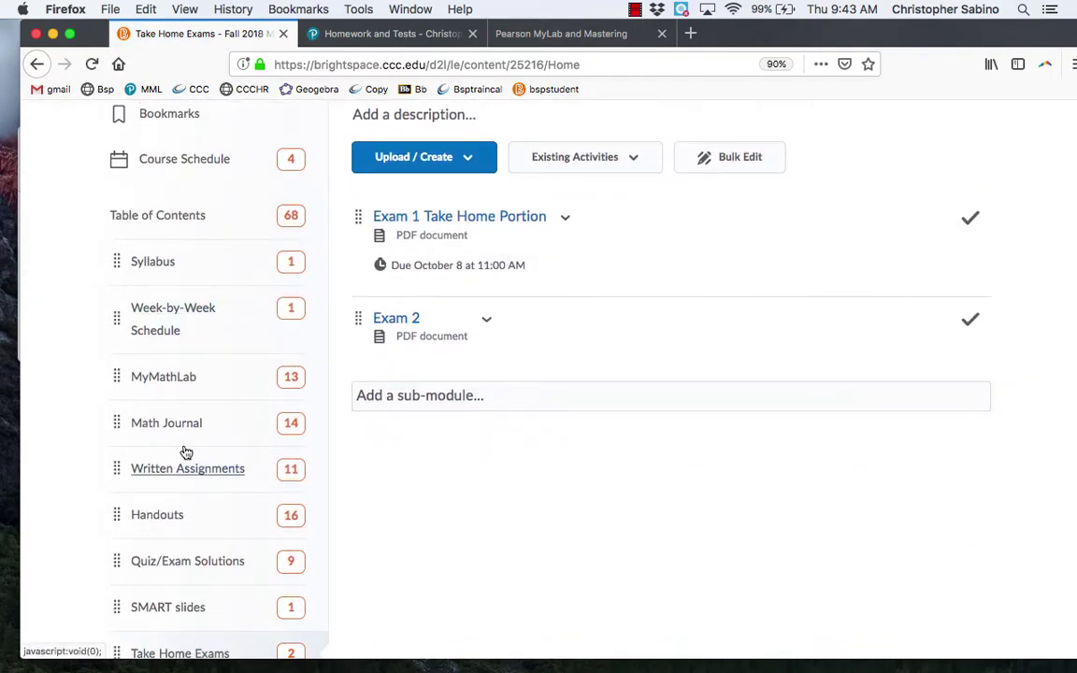
scroll(185, 450, "down", 1)
left_click(173, 365)
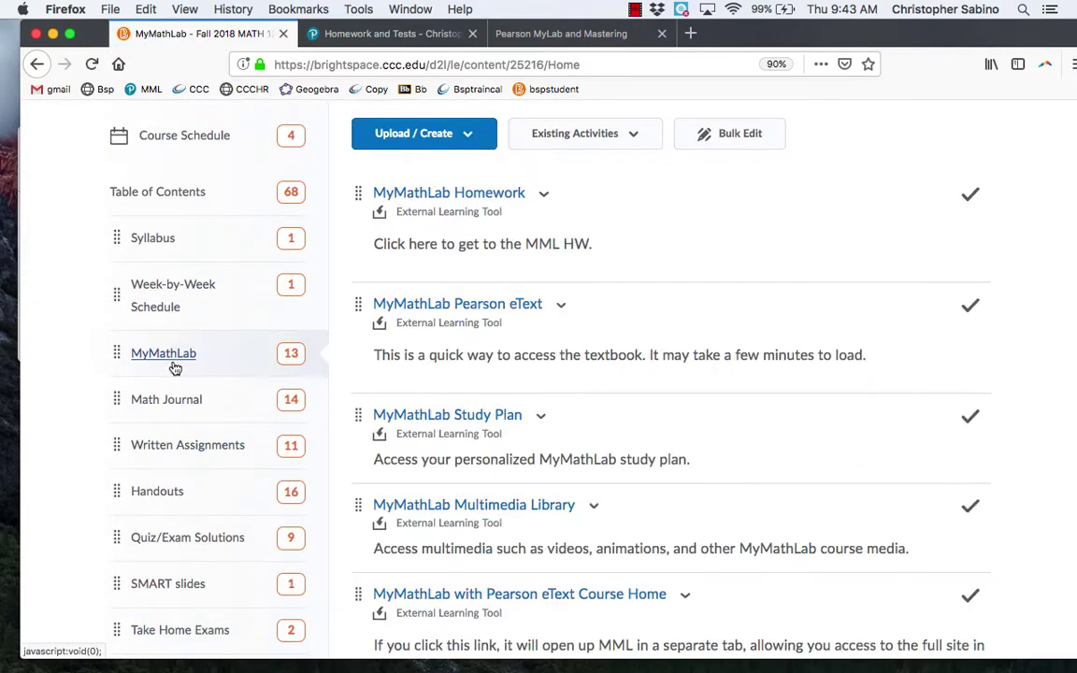
scroll(673, 281, "down", 8)
scroll(692, 281, "down", 10)
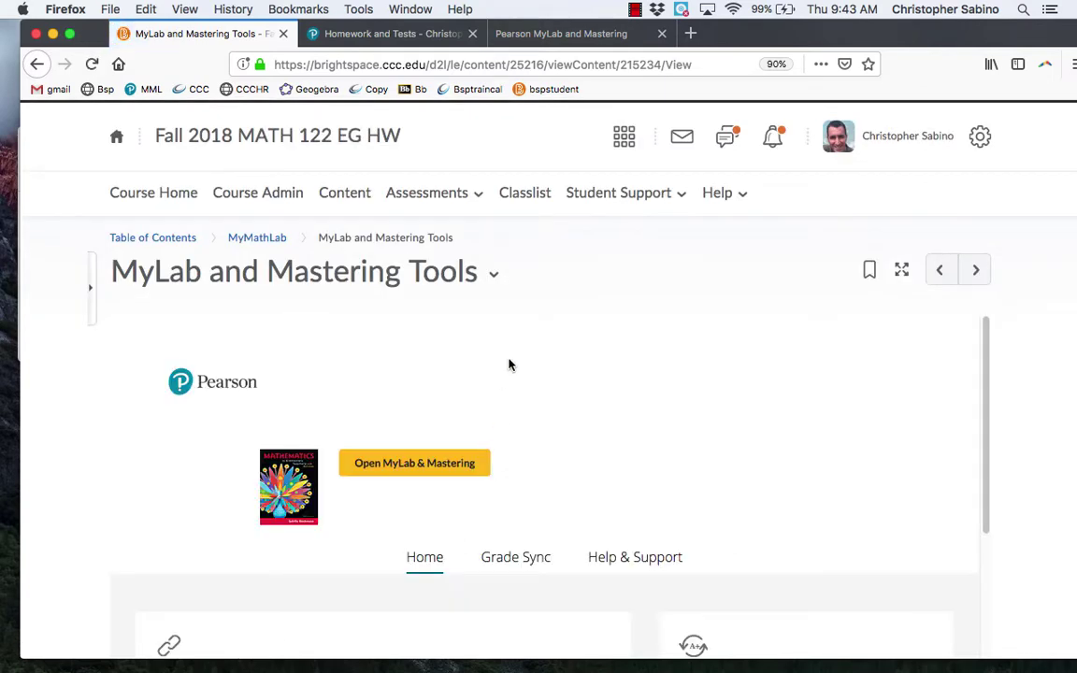
scroll(509, 402, "down", 2)
In MyLab and Mastering Tools Grade Sync, sync MML HW 7 now, reporting 1 item synced
left_click(512, 438)
scroll(409, 434, "down", 5)
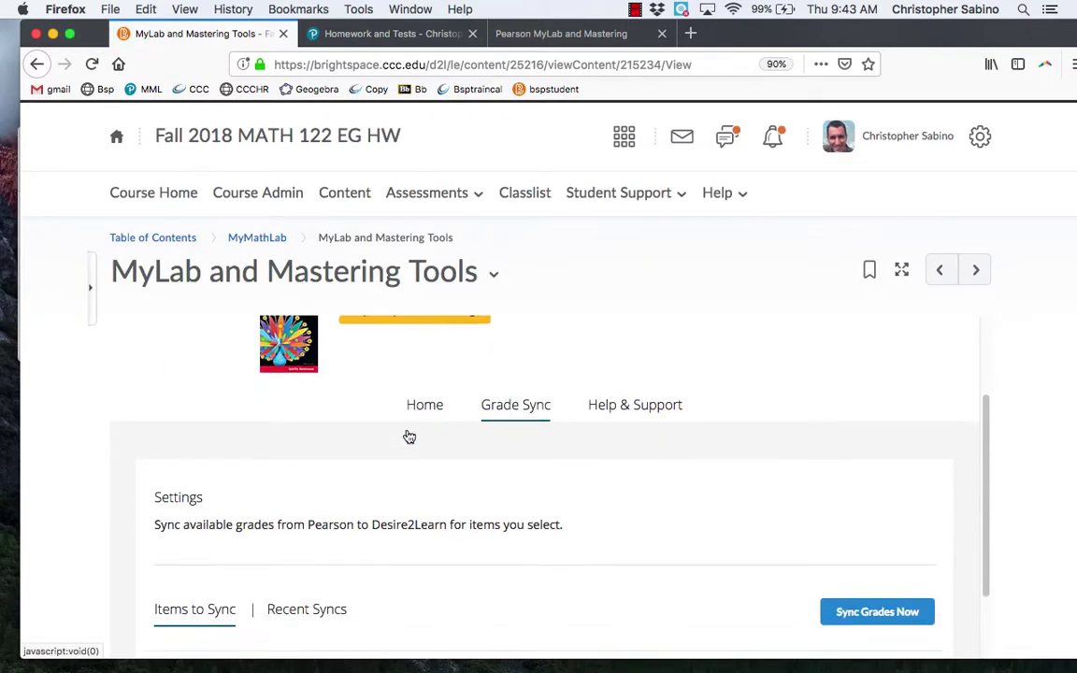
scroll(408, 434, "down", 4)
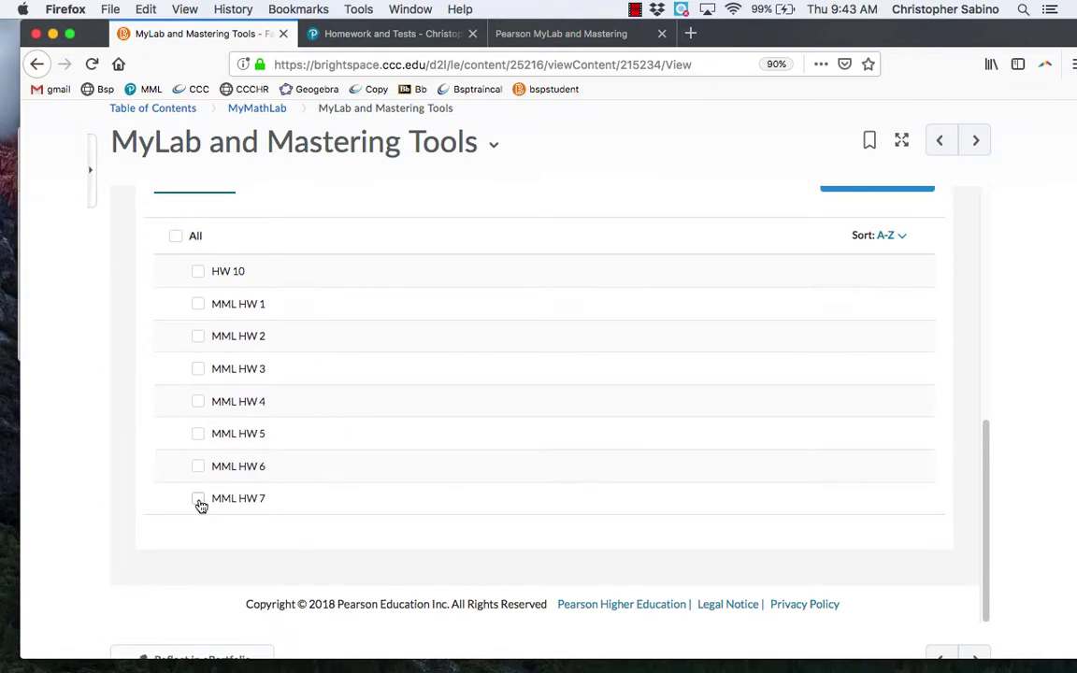
scroll(443, 433, "down", 4)
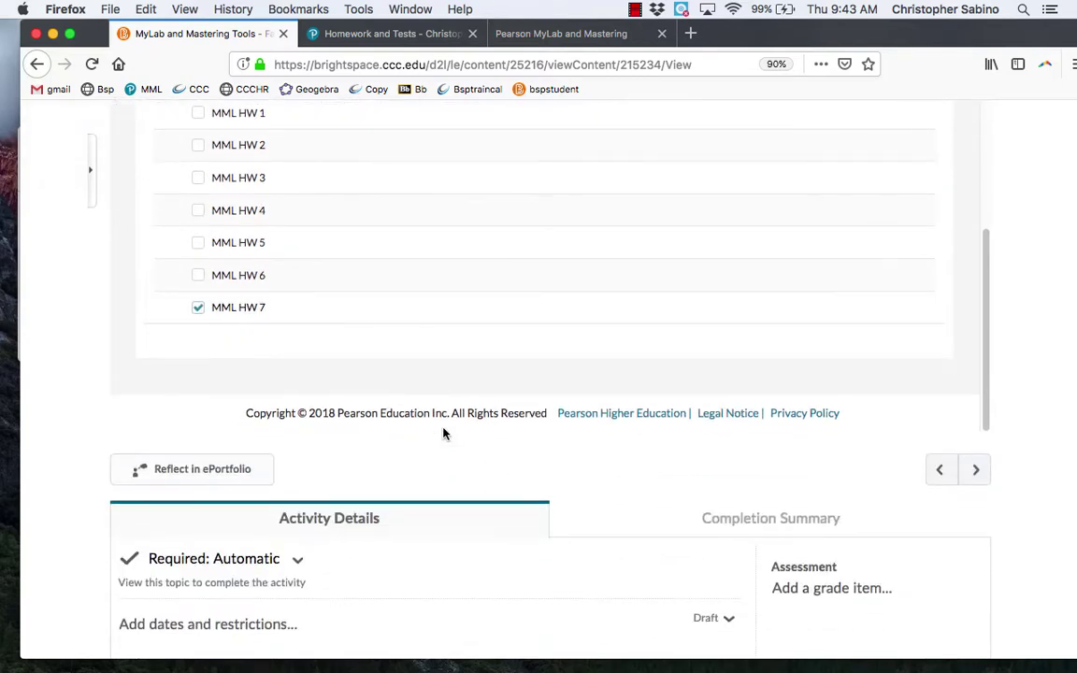
scroll(443, 433, "up", 5)
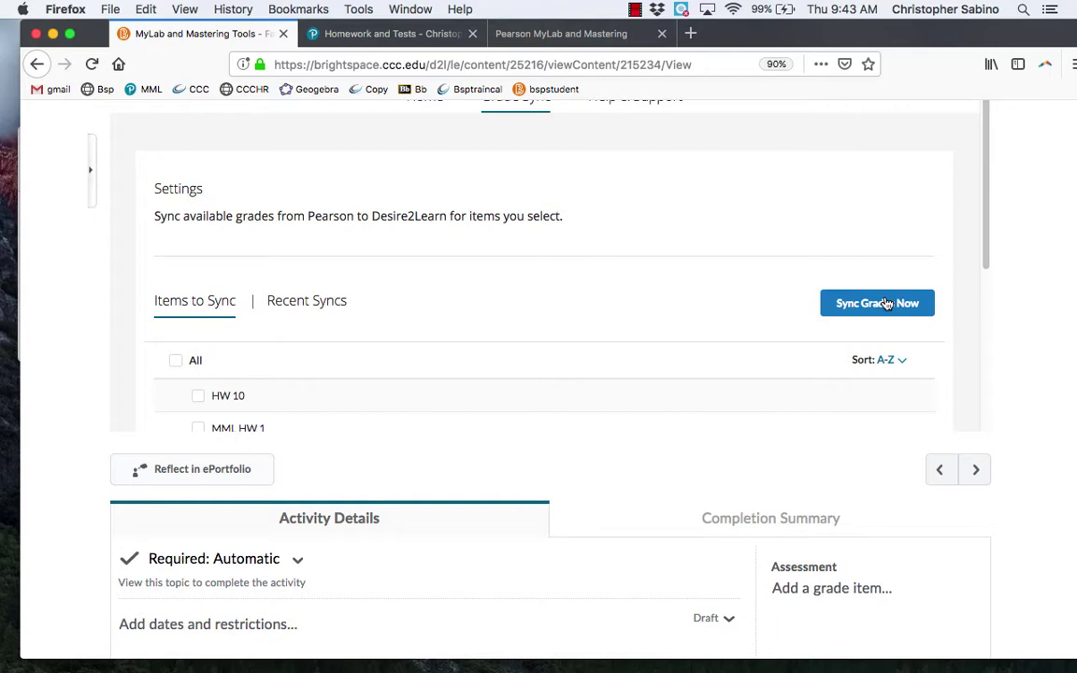
left_click(885, 309)
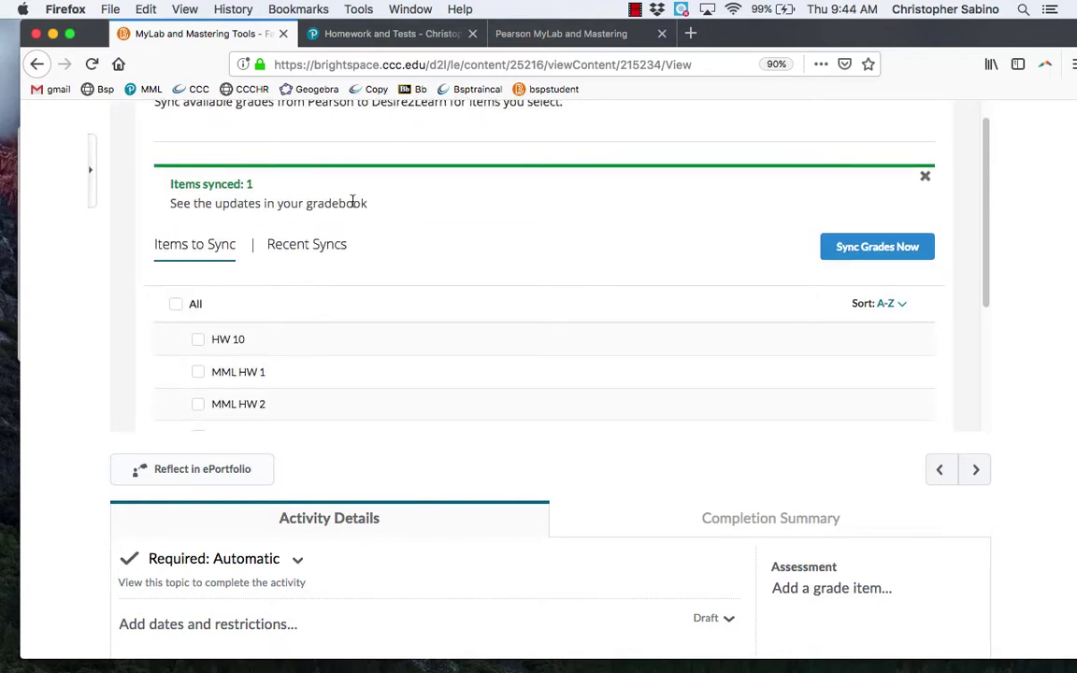
scroll(423, 250, "up", 10)
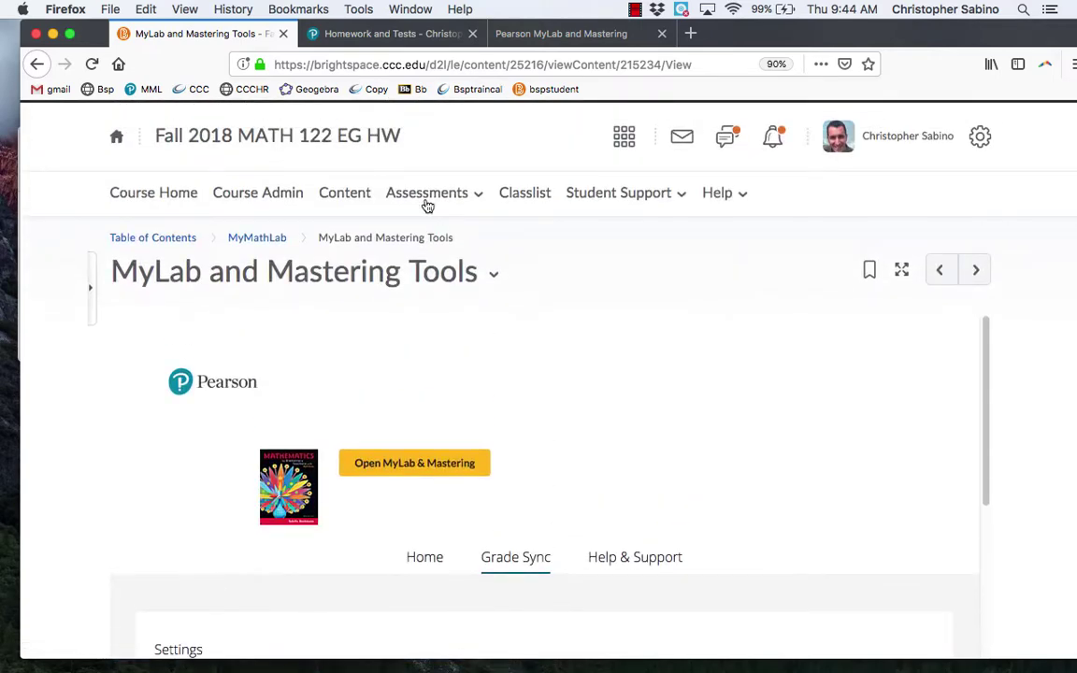
Go to Assessments > Grades and locate the uncategorized 23-point MML HW 7 item at the list's bottom
left_click(446, 196)
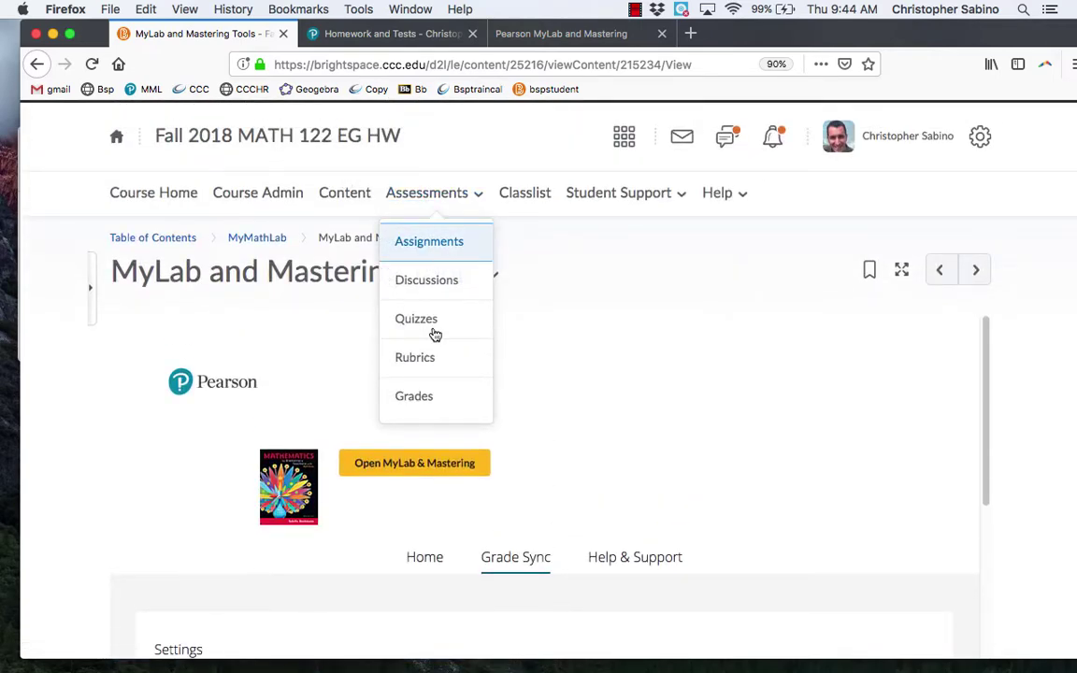
left_click(419, 402)
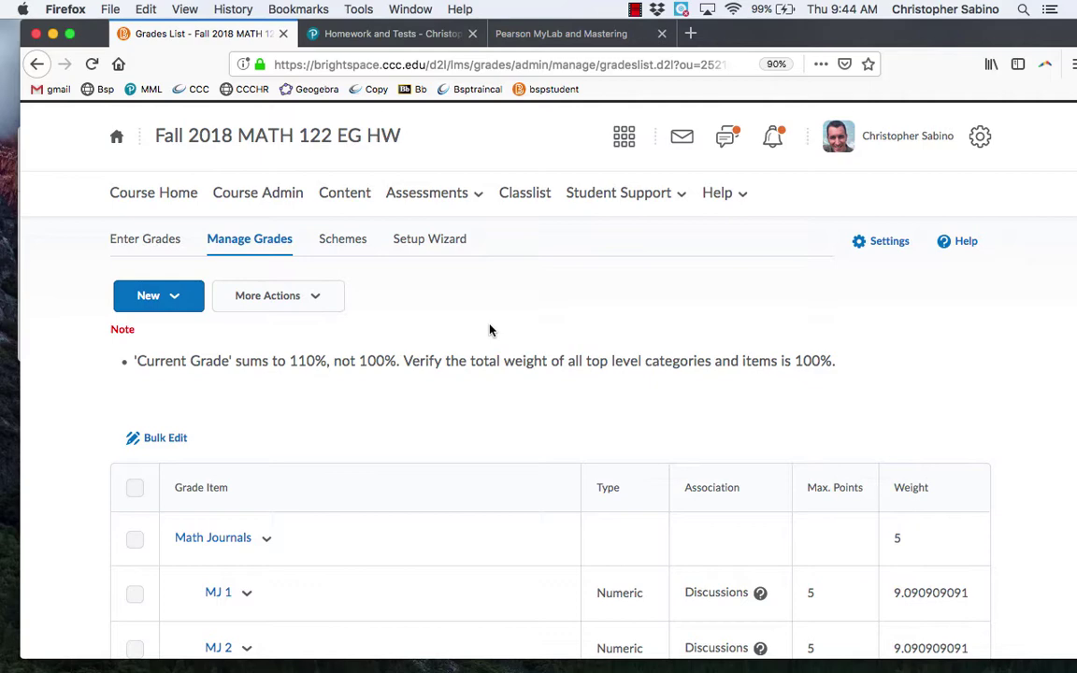
scroll(490, 329, "down", 3)
scroll(490, 329, "down", 15)
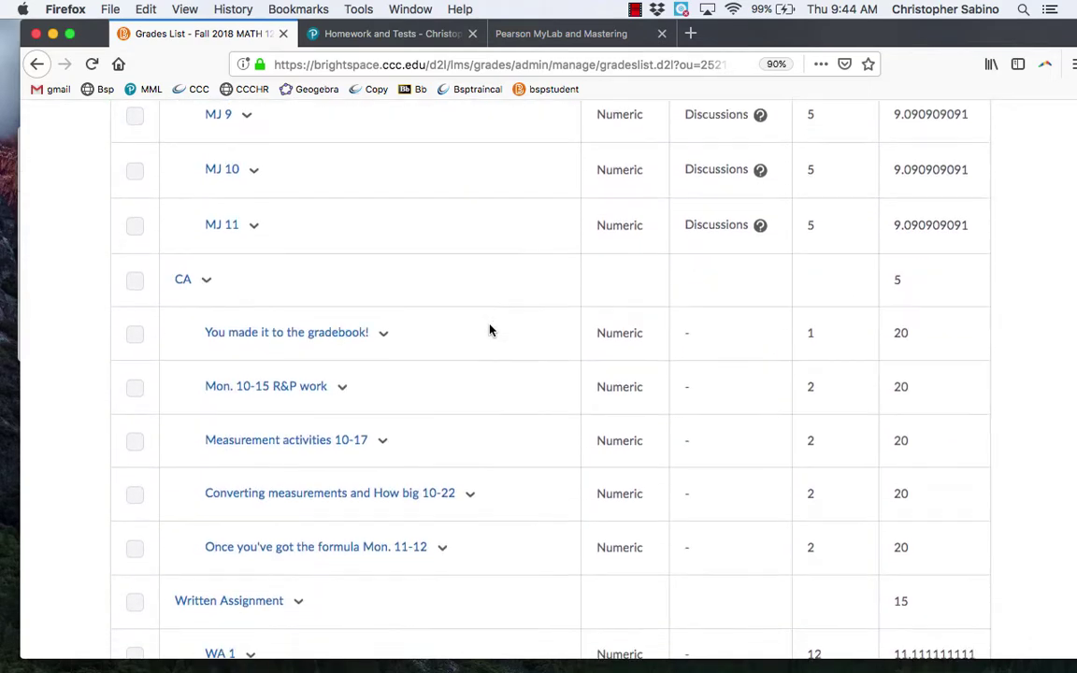
scroll(490, 329, "down", 15)
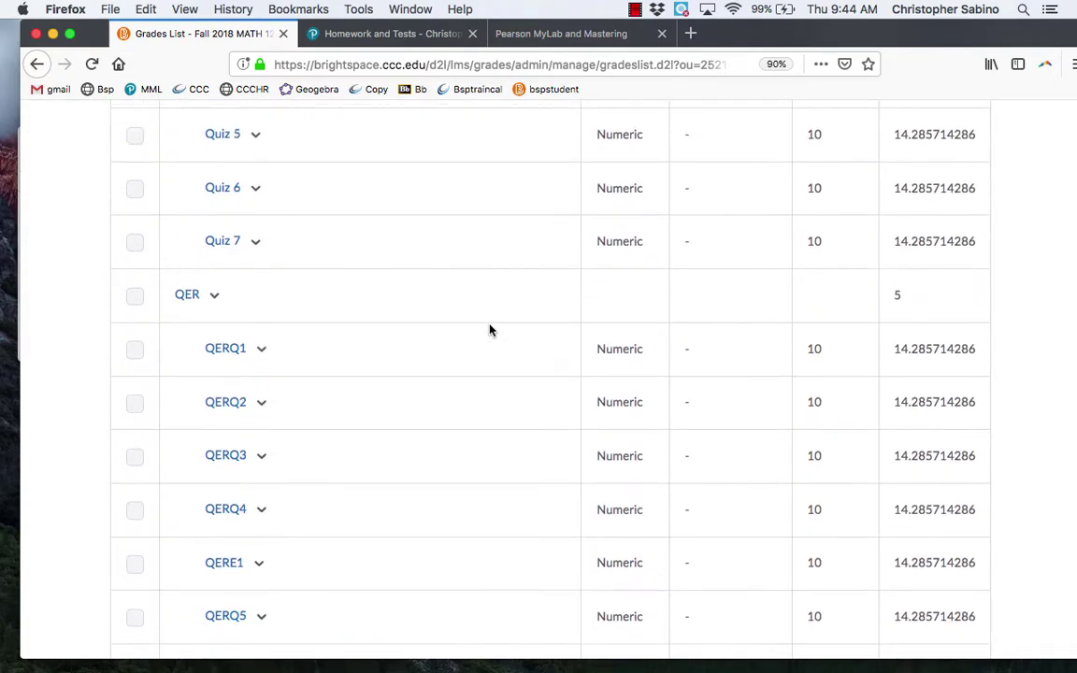
scroll(452, 325, "up", 6)
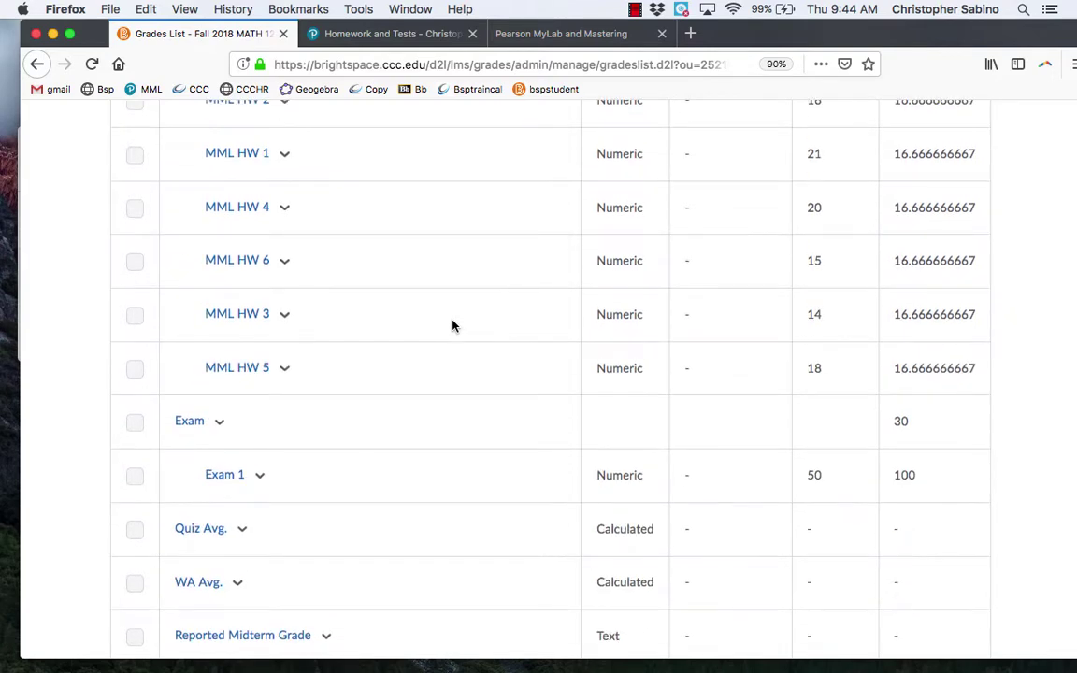
scroll(452, 326, "up", 1)
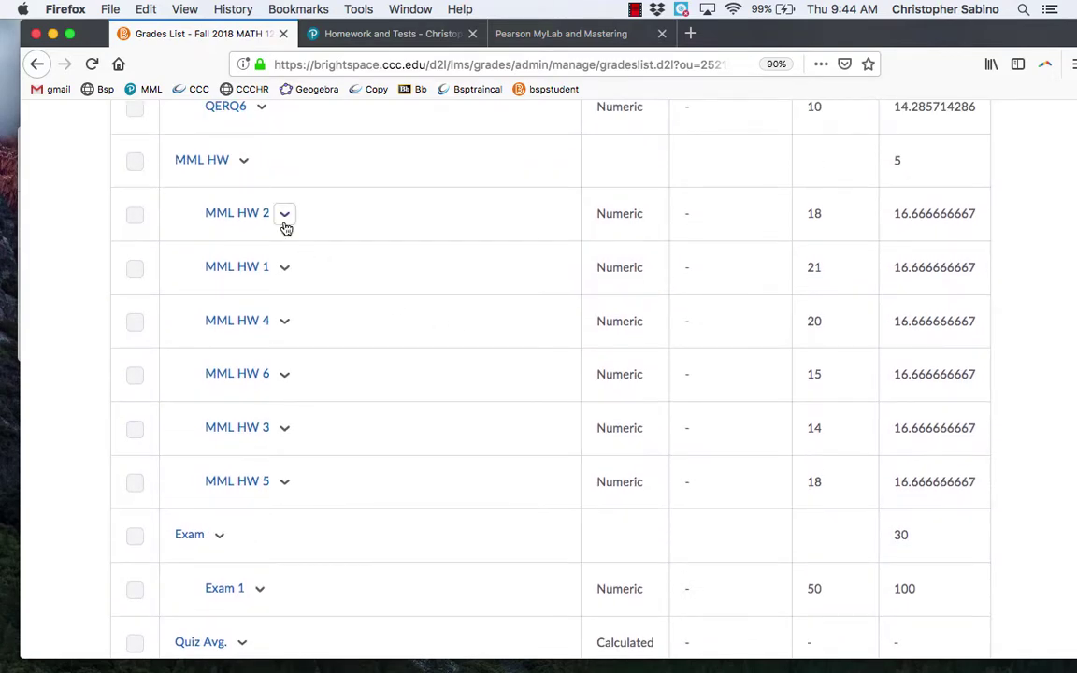
scroll(307, 329, "down", 5)
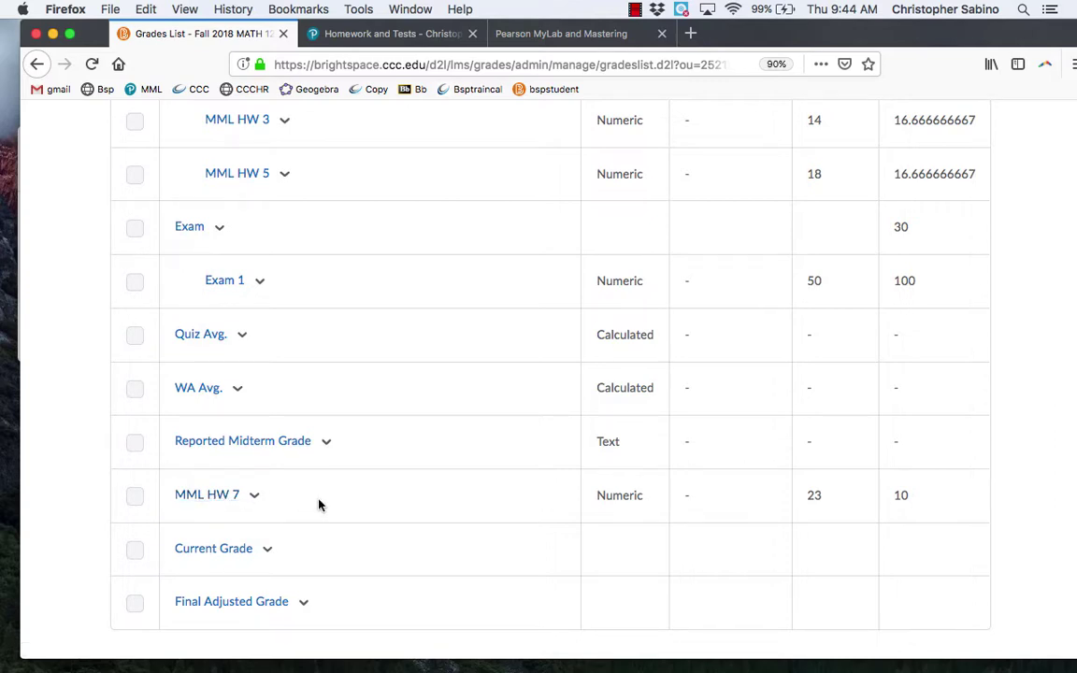
scroll(329, 505, "up", 5)
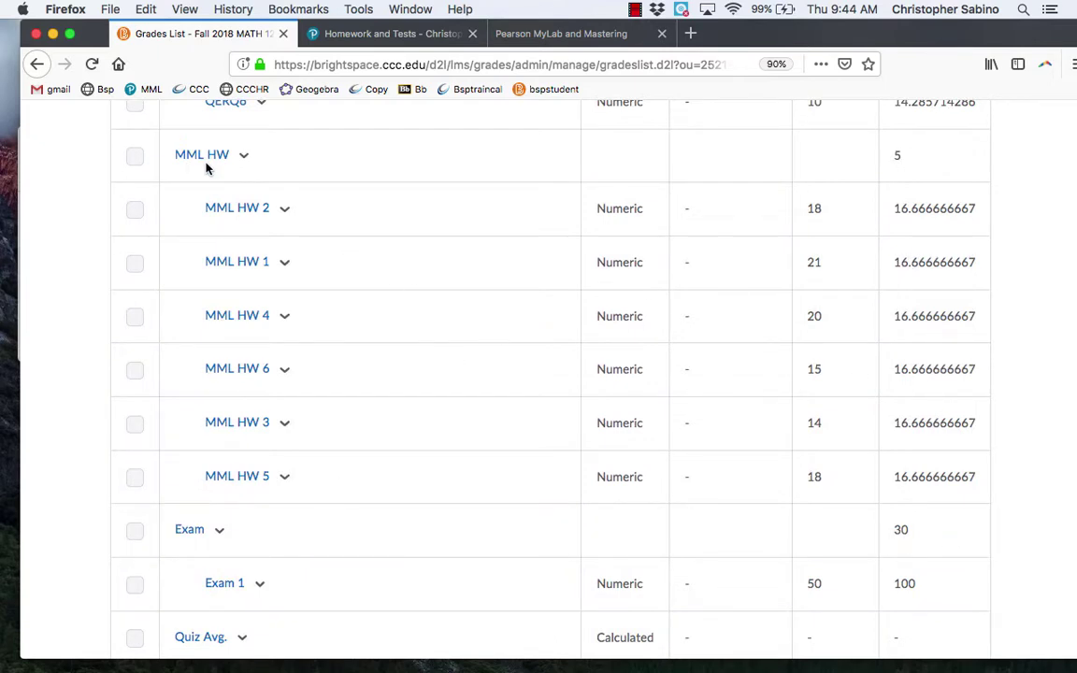
scroll(407, 362, "down", 5)
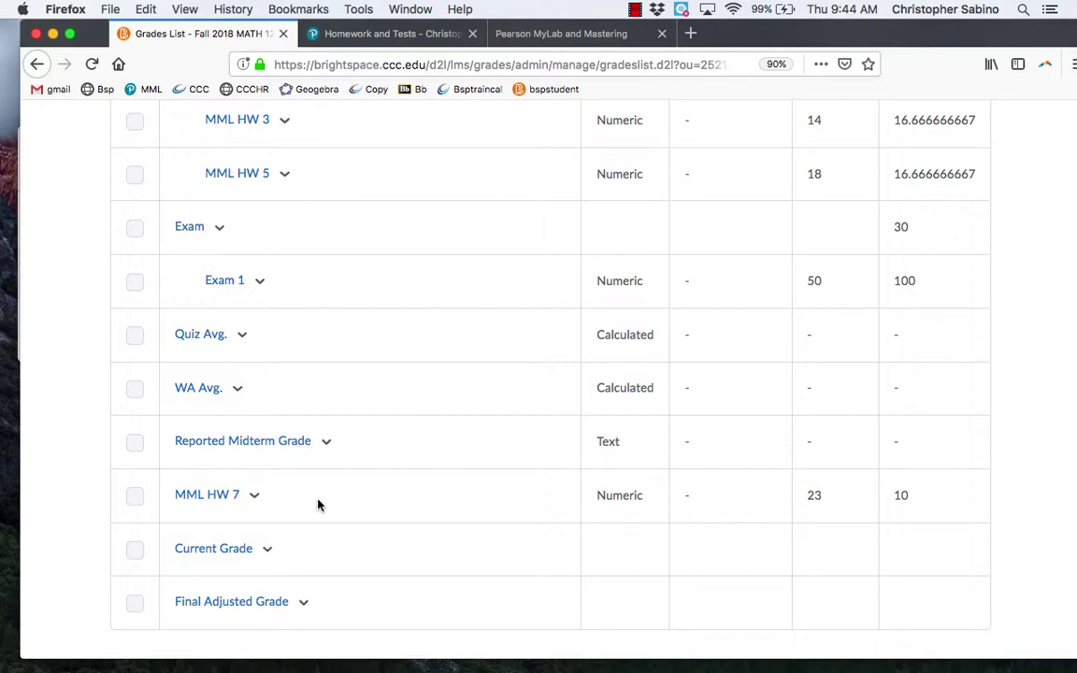
Bulk-edit MML HW 7 into the MML HW category (5% of final grade) and save it
left_click(134, 496)
scroll(320, 501, "up", 6)
scroll(320, 502, "up", 15)
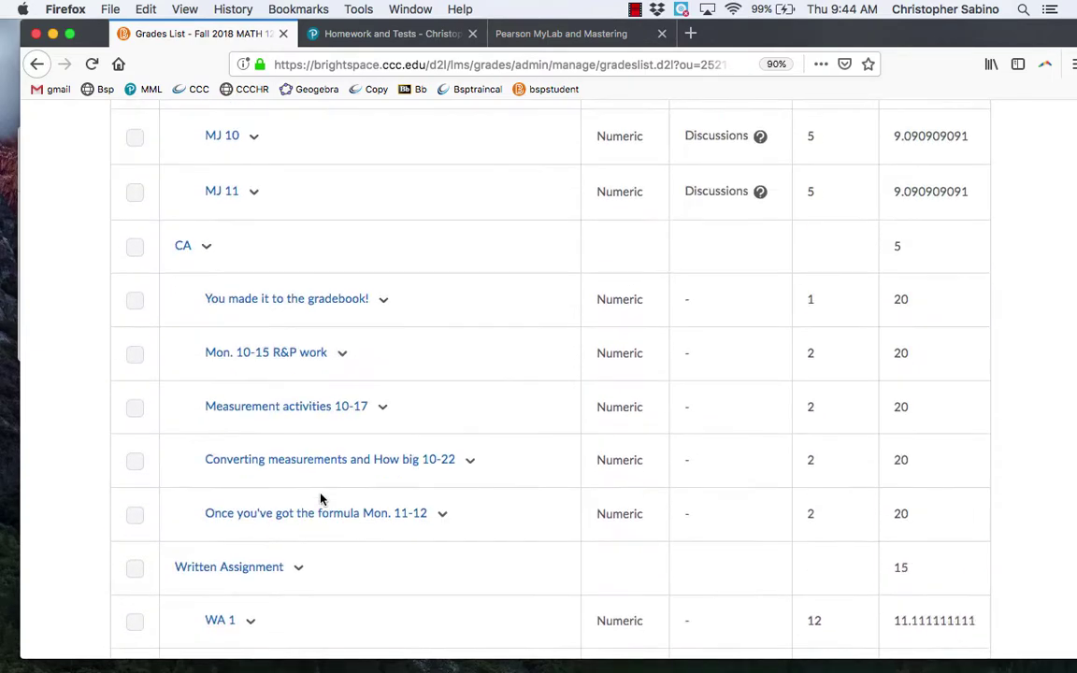
left_click(318, 297)
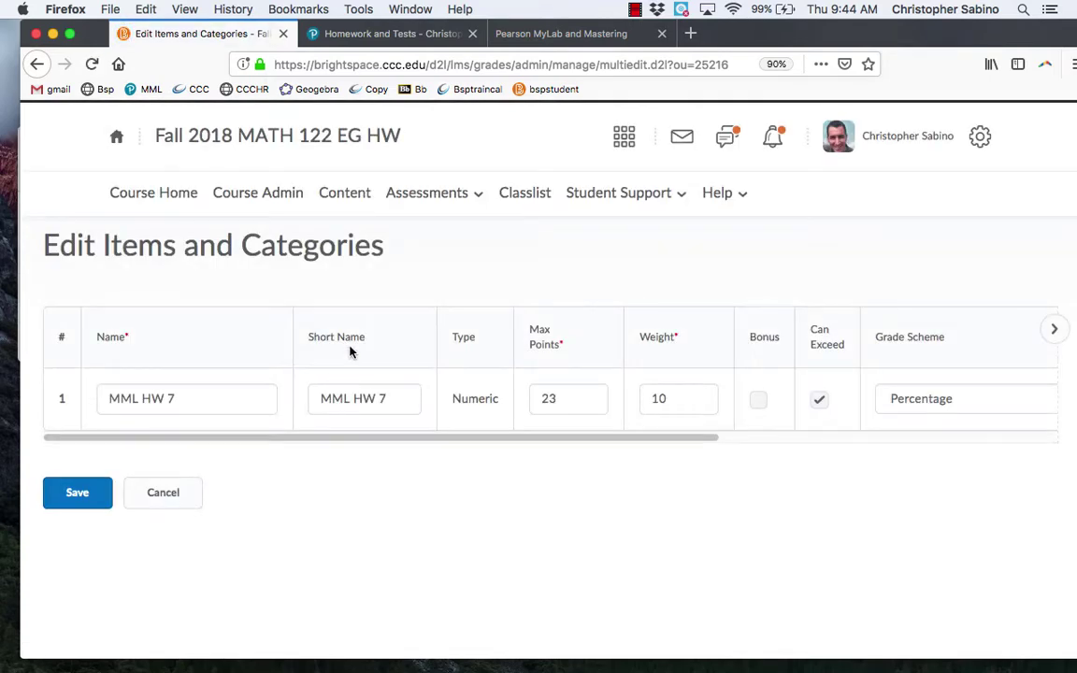
scroll(351, 398, "right", 8)
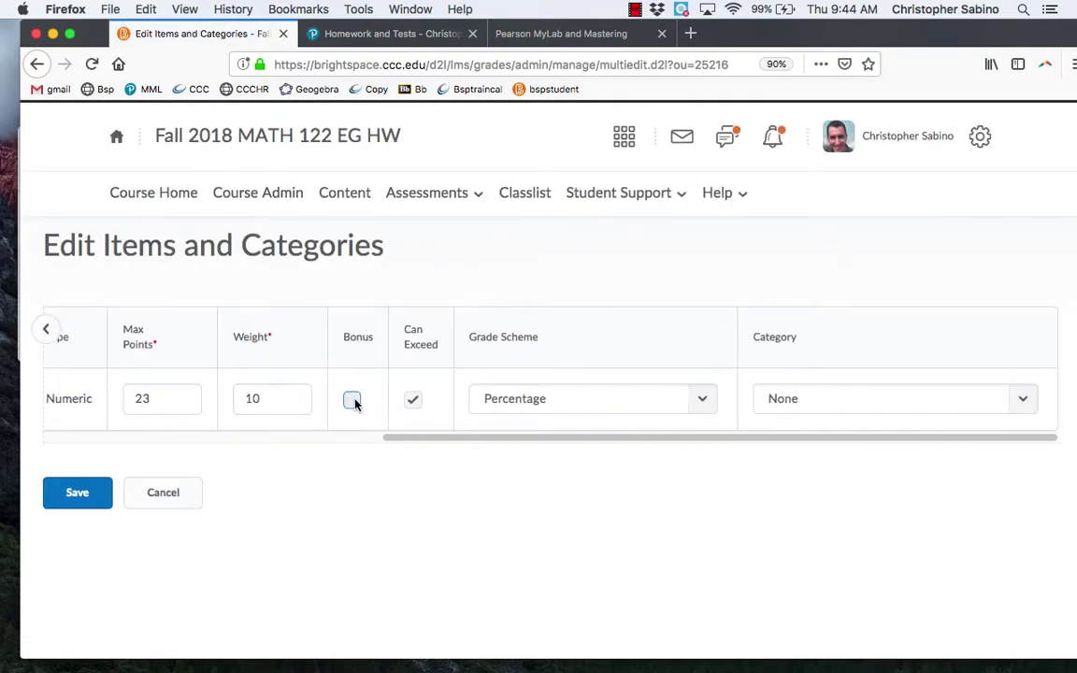
left_click(1012, 400)
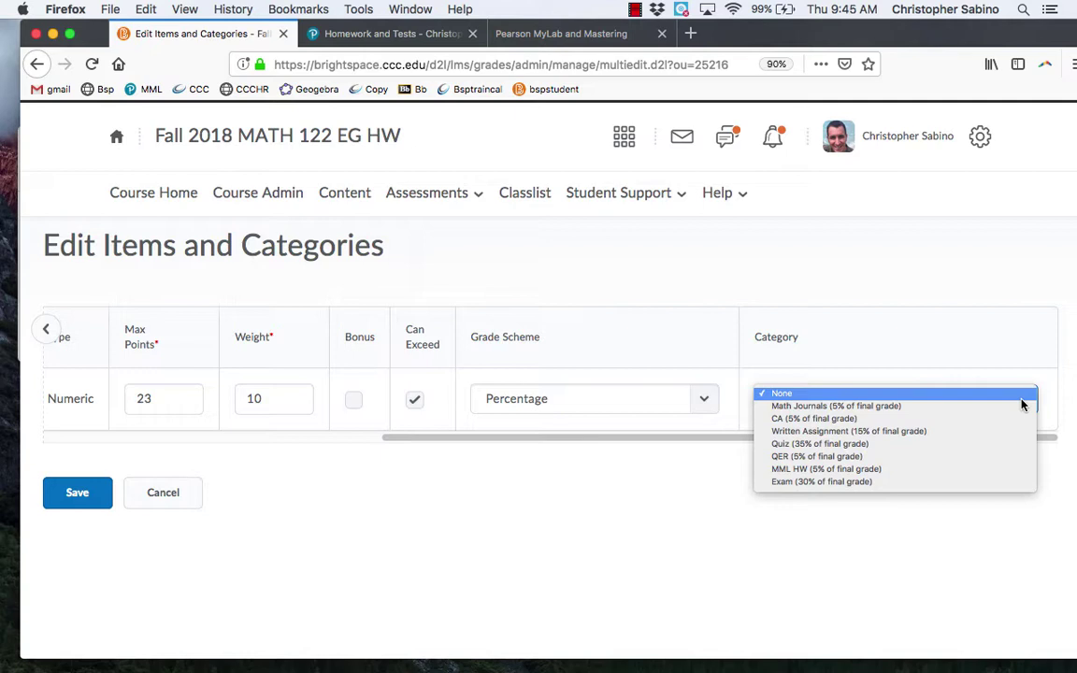
left_click(859, 470)
left_click(66, 503)
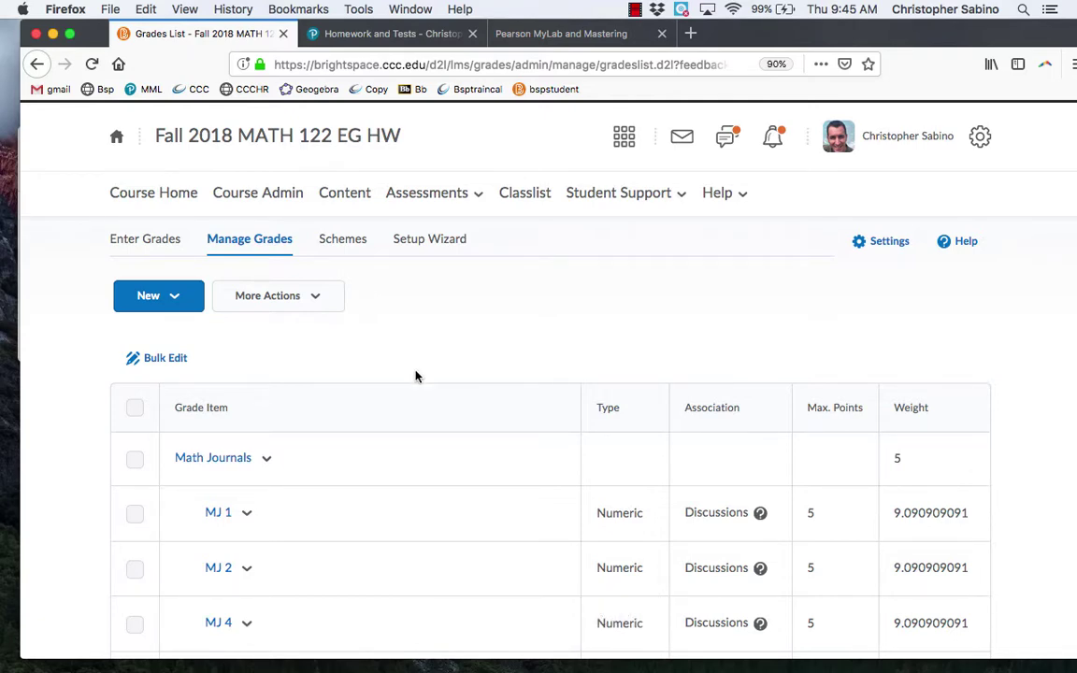
scroll(417, 376, "down", 3)
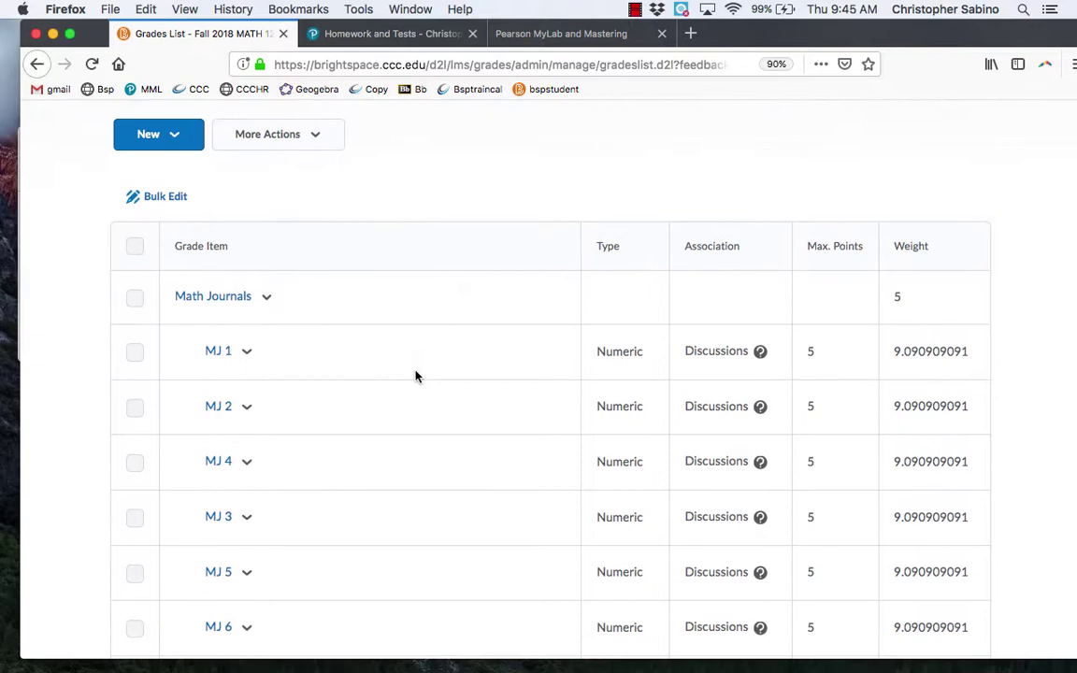
scroll(417, 375, "down", 4)
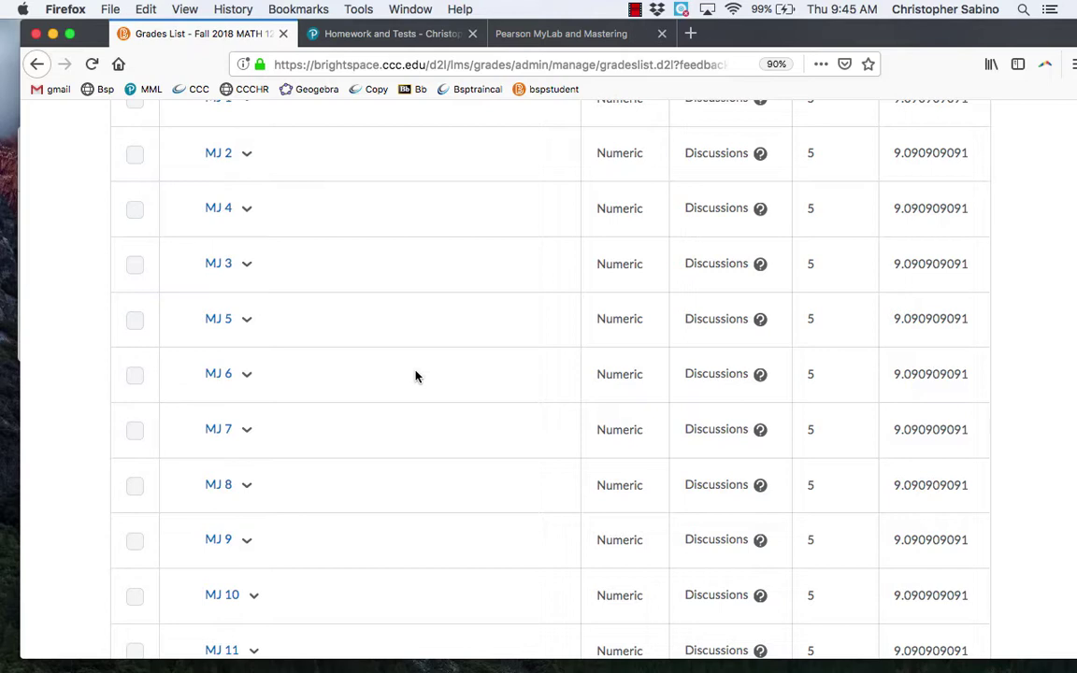
scroll(416, 376, "down", 3)
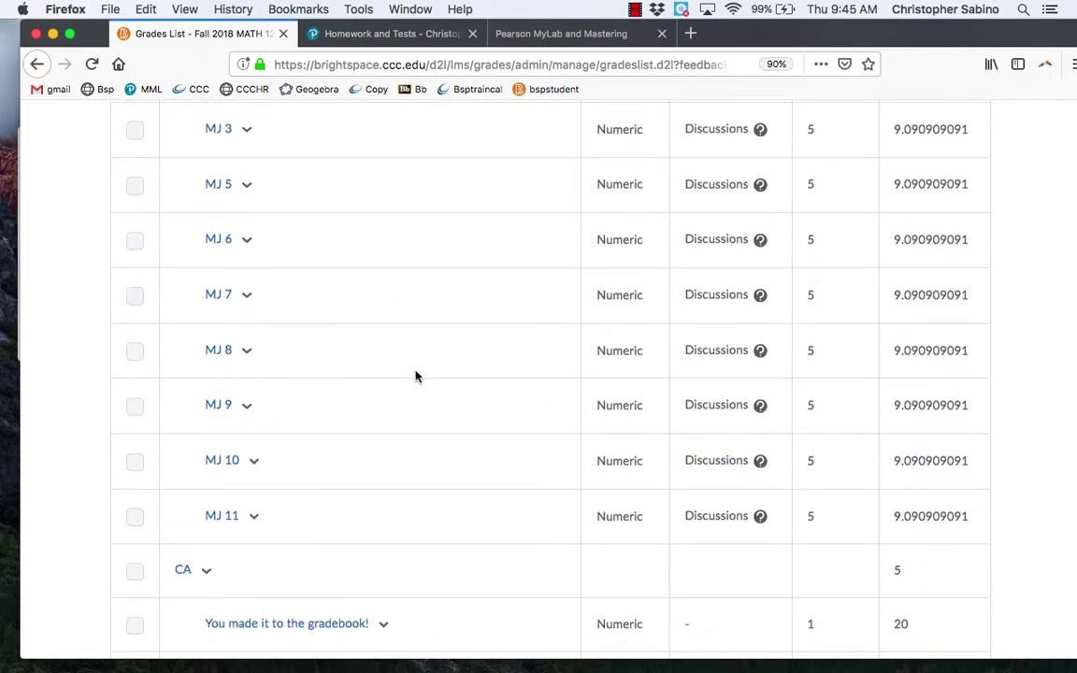